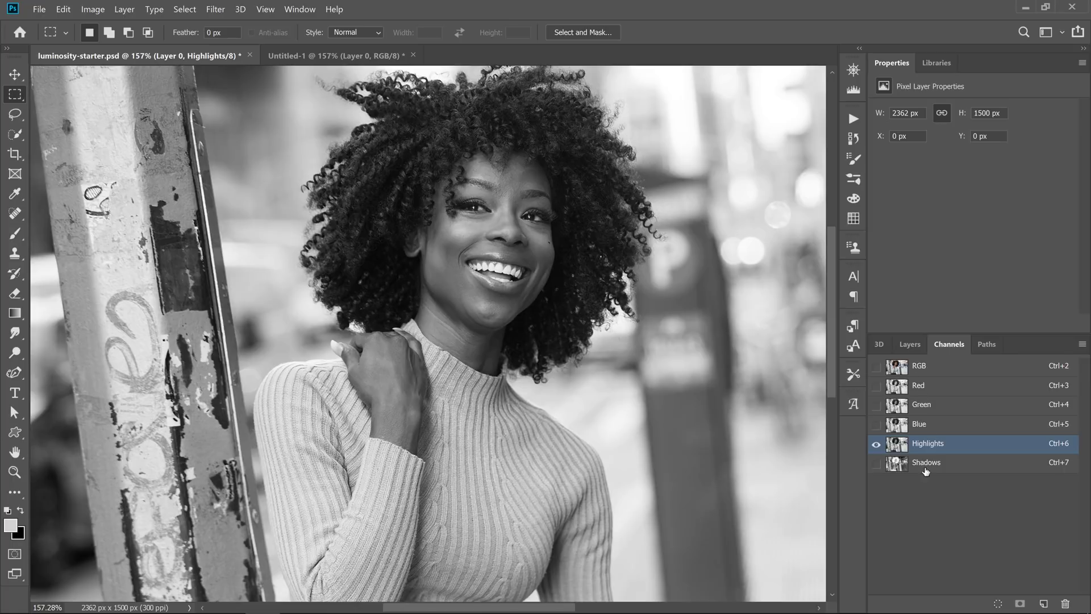
Step: Check the Shadows and Highlights channels, then add a reveal-all layer mask to Layer 0
{"action": "left_click", "coordinate": [924, 463]}
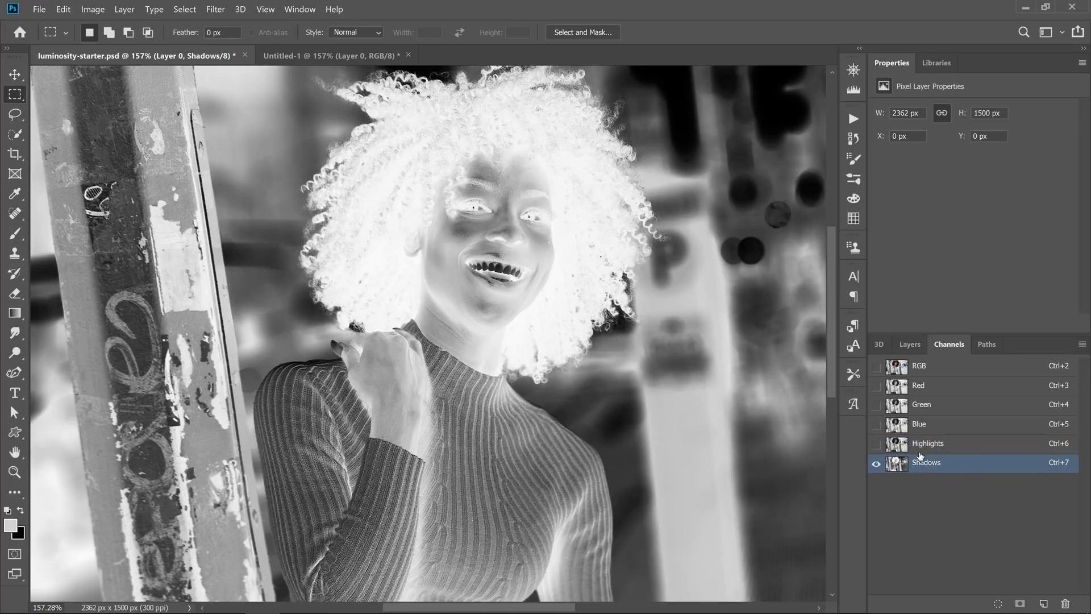
{"action": "left_click", "coordinate": [931, 446]}
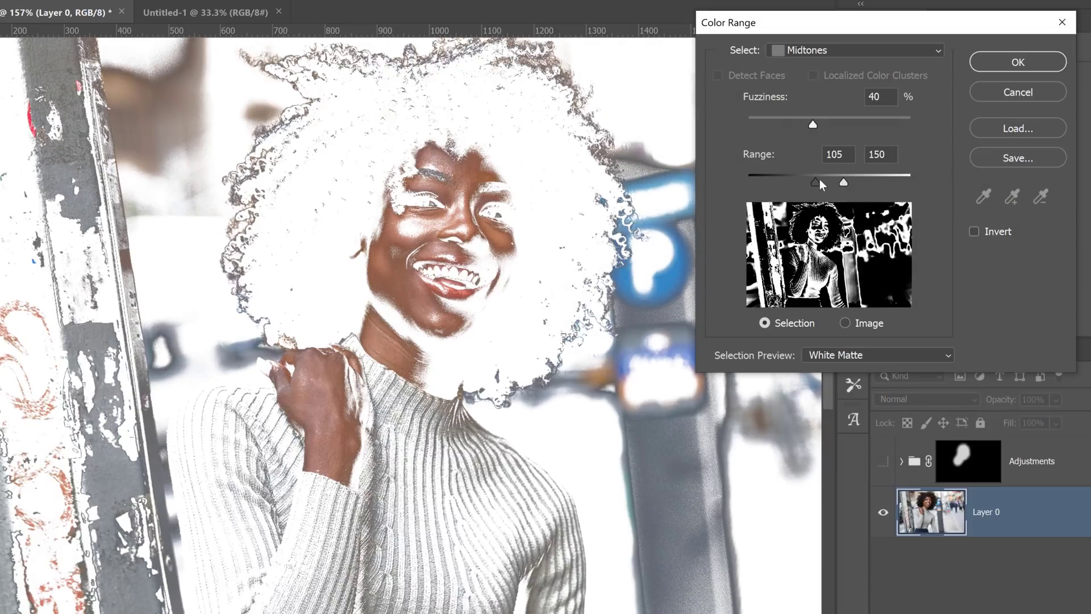
{"action": "mouse_move", "coordinate": [819, 181]}
{"action": "left_mouse_down"}
{"action": "mouse_move", "coordinate": [797, 182]}
{"action": "mouse_move", "coordinate": [882, 181]}
{"action": "mouse_move", "coordinate": [849, 179]}
{"action": "left_mouse_up"}
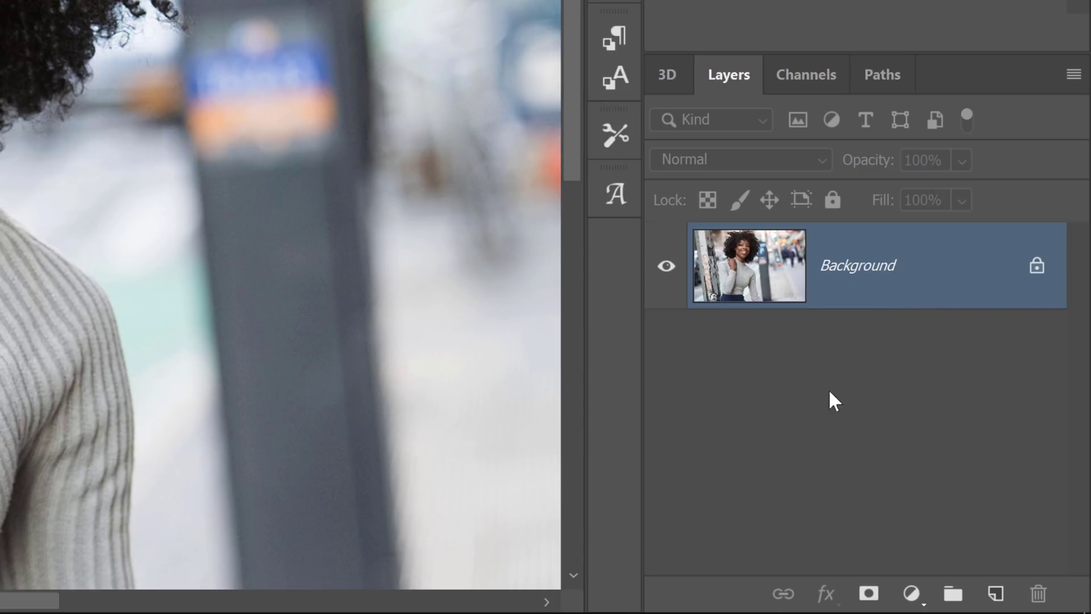
{"action": "left_click", "coordinate": [869, 594]}
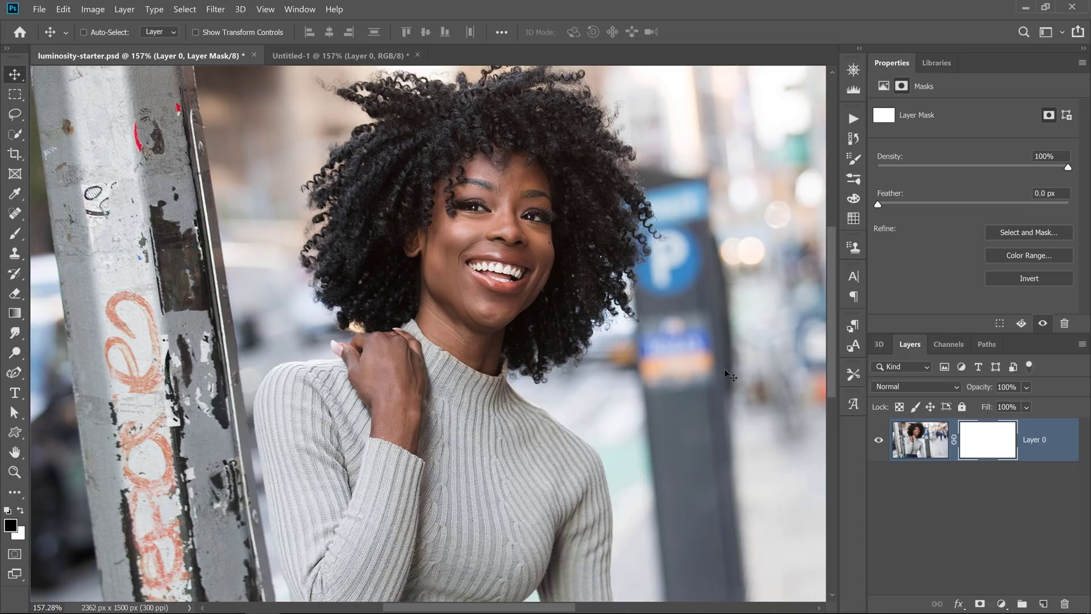
Step: Brush black onto Layer 0's mask left of the face, then paint white to restore it
{"action": "left_click", "coordinate": [17, 238]}
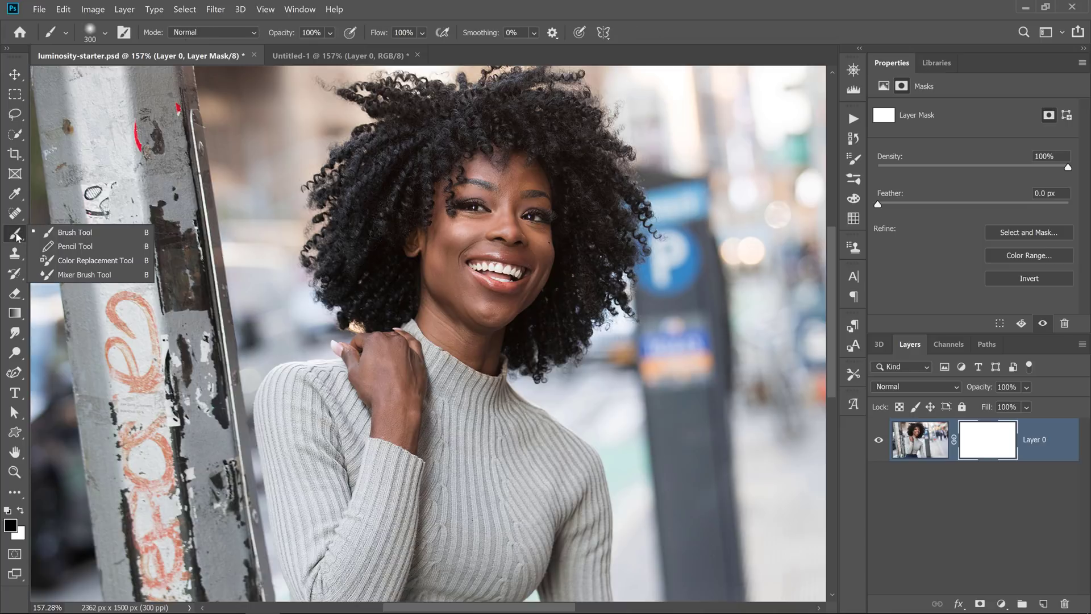
{"action": "left_click", "coordinate": [71, 237]}
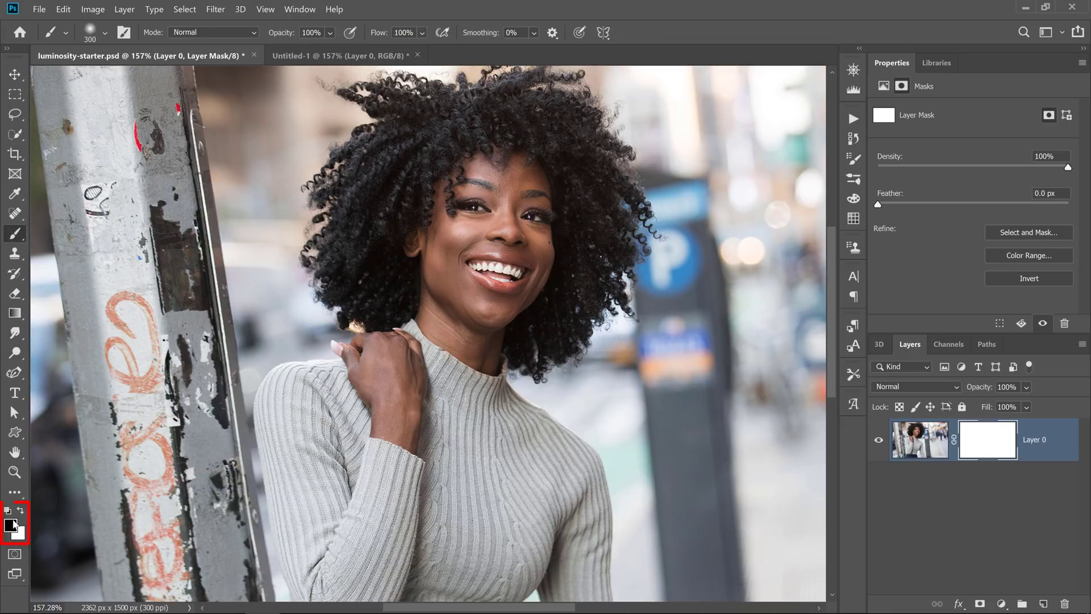
{"action": "mouse_move", "coordinate": [193, 239]}
{"action": "left_mouse_down"}
{"action": "mouse_move", "coordinate": [383, 279]}
{"action": "mouse_move", "coordinate": [454, 318]}
{"action": "mouse_move", "coordinate": [455, 398]}
{"action": "mouse_move", "coordinate": [591, 370]}
{"action": "mouse_move", "coordinate": [572, 406]}
{"action": "mouse_move", "coordinate": [341, 202]}
{"action": "left_mouse_up"}
{"action": "key", "text": "x"}
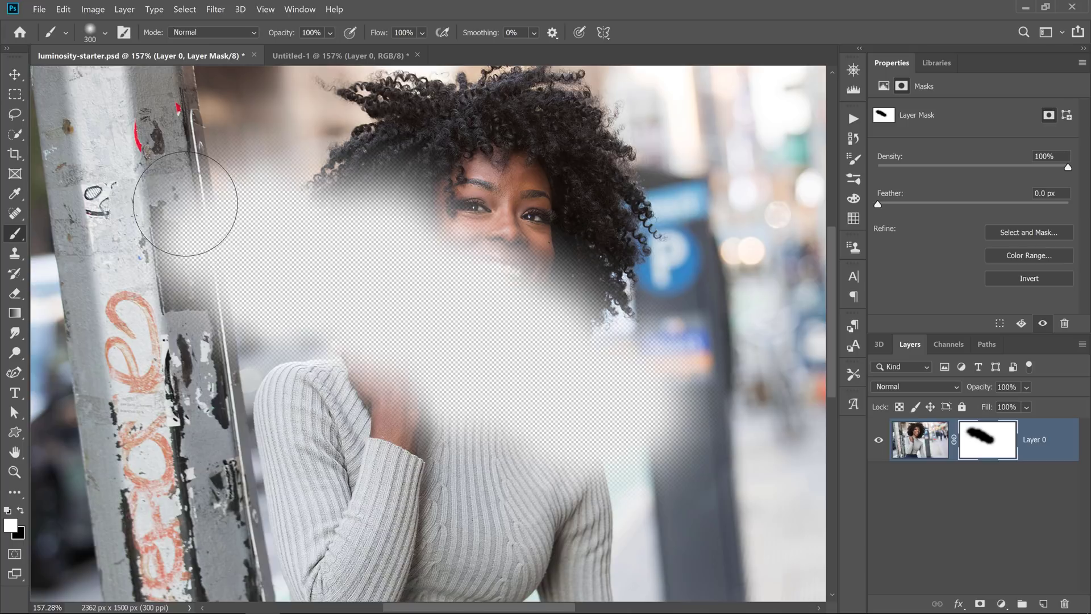
{"action": "mouse_move", "coordinate": [186, 204]}
{"action": "left_mouse_down"}
{"action": "mouse_move", "coordinate": [170, 284]}
{"action": "mouse_move", "coordinate": [273, 151]}
{"action": "mouse_move", "coordinate": [273, 304]}
{"action": "mouse_move", "coordinate": [286, 329]}
{"action": "mouse_move", "coordinate": [438, 239]}
{"action": "mouse_move", "coordinate": [569, 398]}
{"action": "mouse_move", "coordinate": [544, 333]}
{"action": "mouse_move", "coordinate": [646, 377]}
{"action": "mouse_move", "coordinate": [750, 398]}
{"action": "left_mouse_up"}
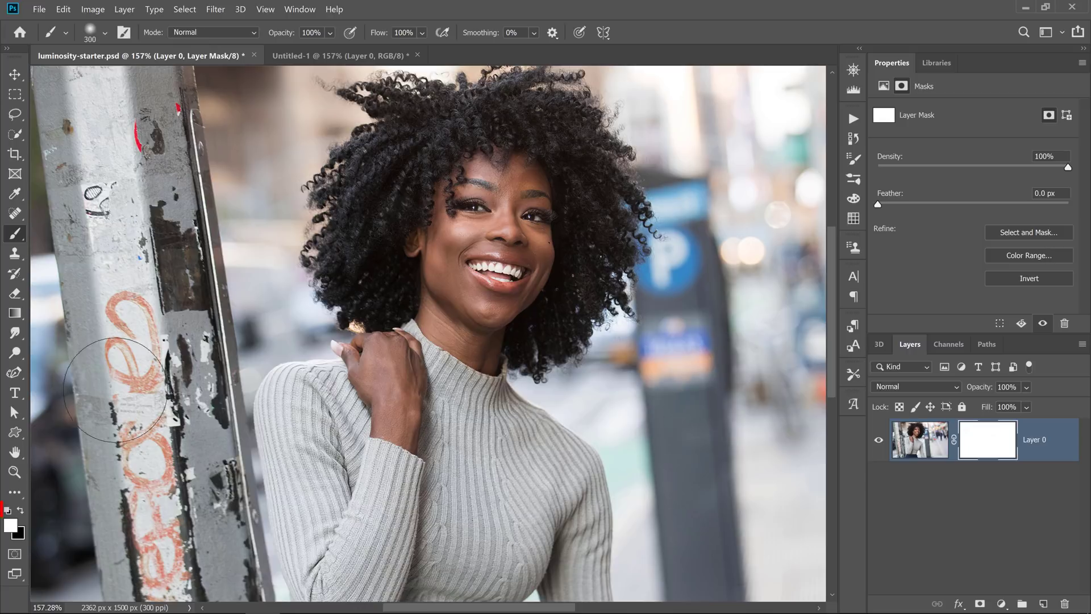
{"action": "left_click", "coordinate": [8, 533]}
Step: Paint dark grey 575757 over the face and light grey over the hair on the mask
{"action": "type", "text": "888888"}
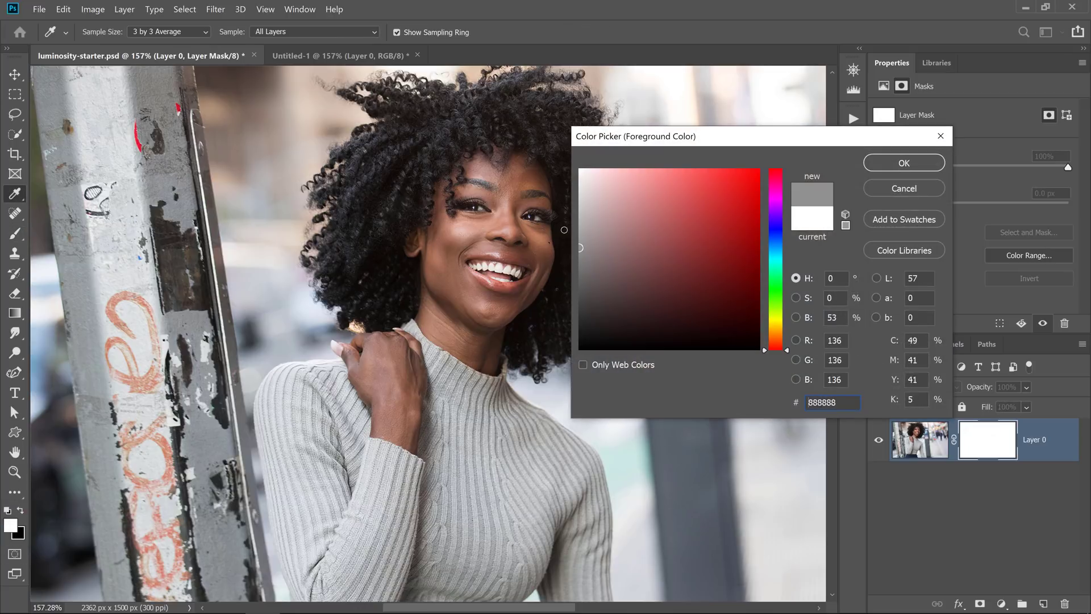
{"action": "type", "text": "575757"}
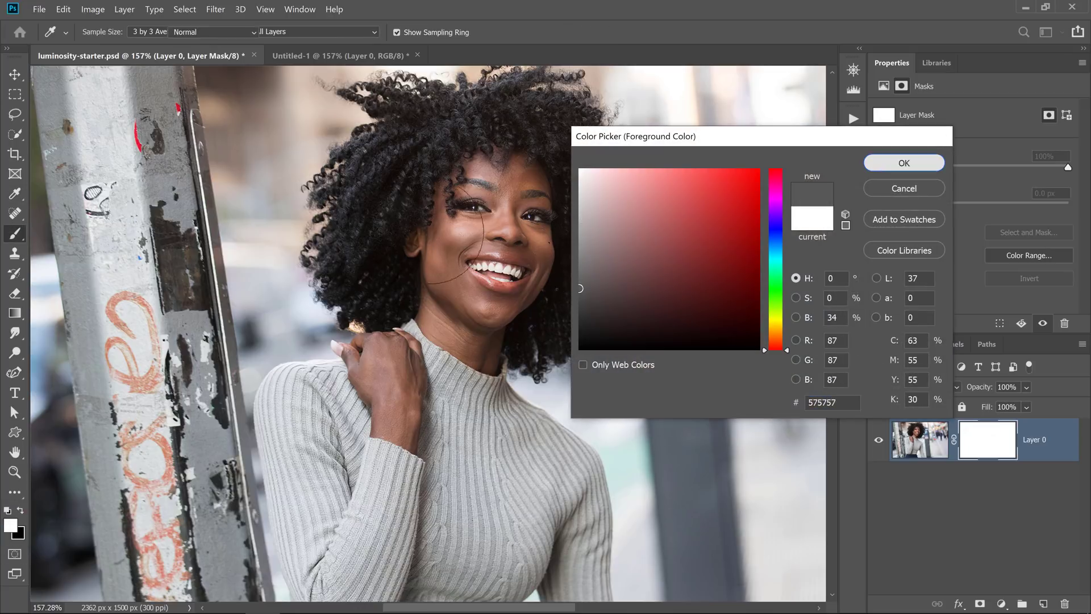
{"action": "left_click", "coordinate": [904, 162]}
{"action": "left_click_drag", "start_coordinate": [392, 239], "coordinate": [517, 250]}
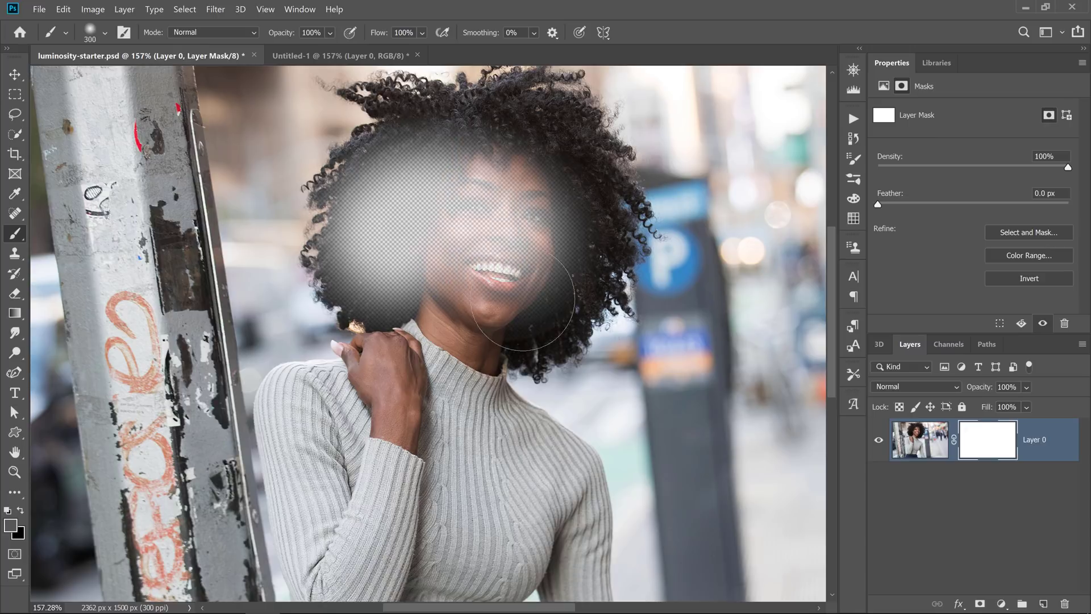
{"action": "left_click", "coordinate": [12, 524]}
{"action": "left_click", "coordinate": [578, 201]}
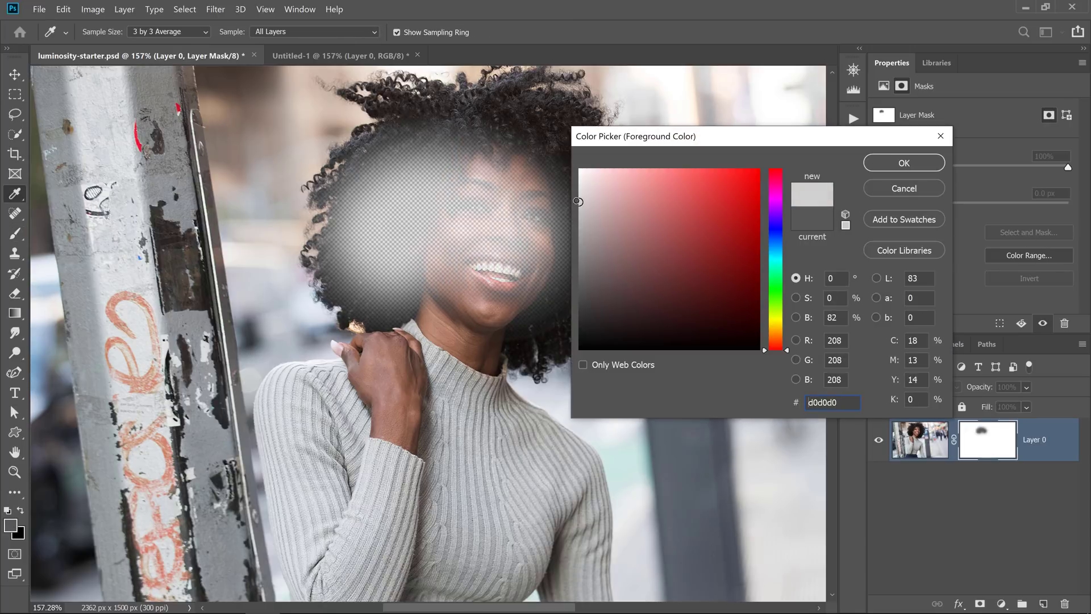
{"action": "left_click", "coordinate": [903, 162]}
{"action": "mouse_move", "coordinate": [614, 171]}
{"action": "left_mouse_down"}
{"action": "mouse_move", "coordinate": [597, 267]}
{"action": "mouse_move", "coordinate": [551, 318]}
{"action": "left_mouse_up"}
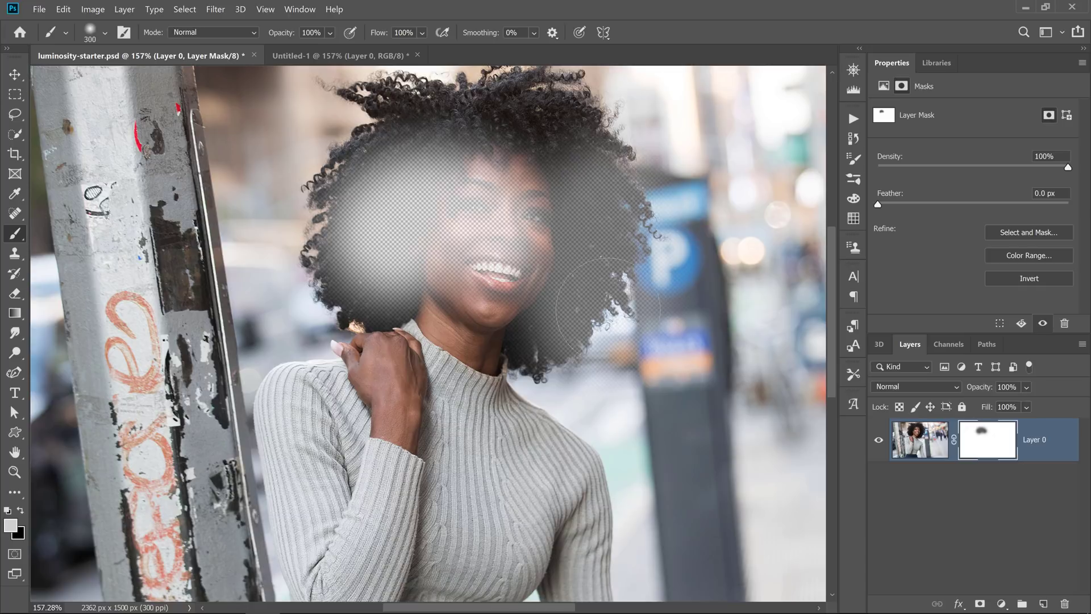
Step: Try white, black and mid greys in the Color Picker, ending on light grey d7d7d7
{"action": "left_click", "coordinate": [11, 526]}
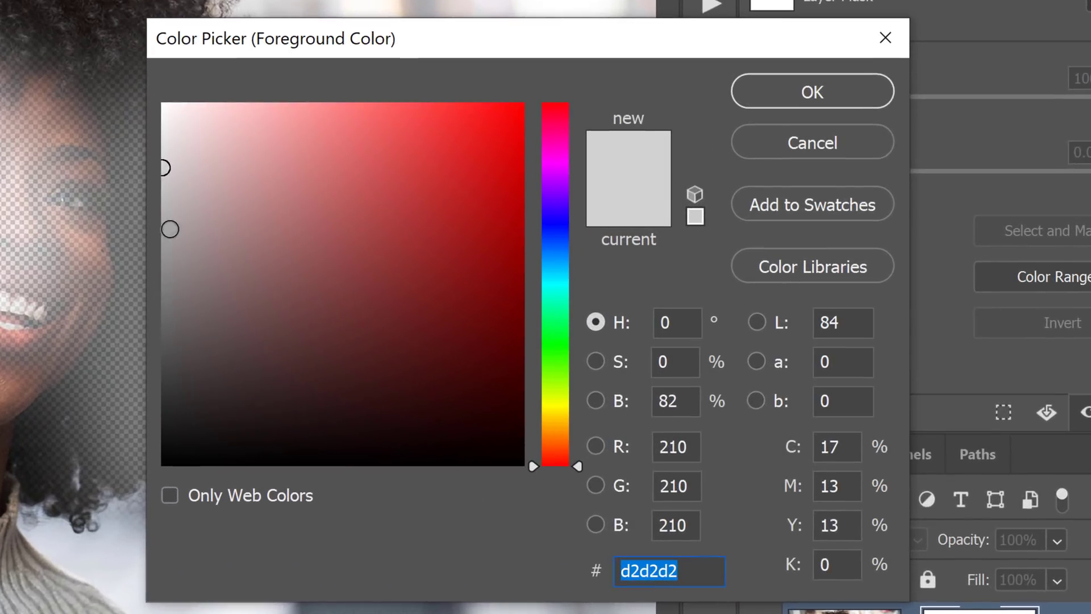
{"action": "type", "text": "ffffff"}
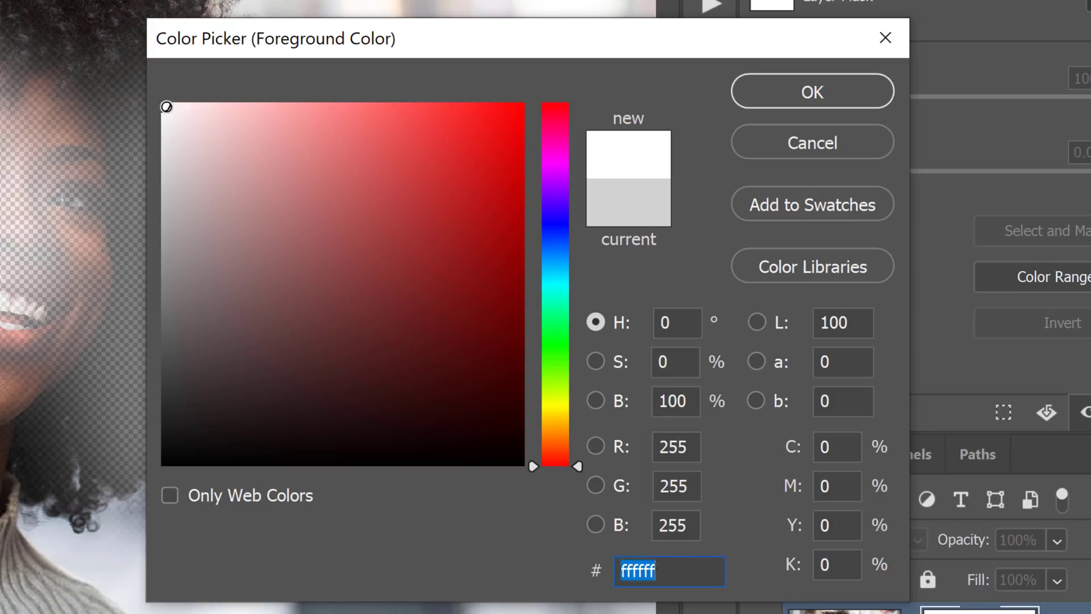
{"action": "left_click_drag", "start_coordinate": [165, 107], "coordinate": [158, 526]}
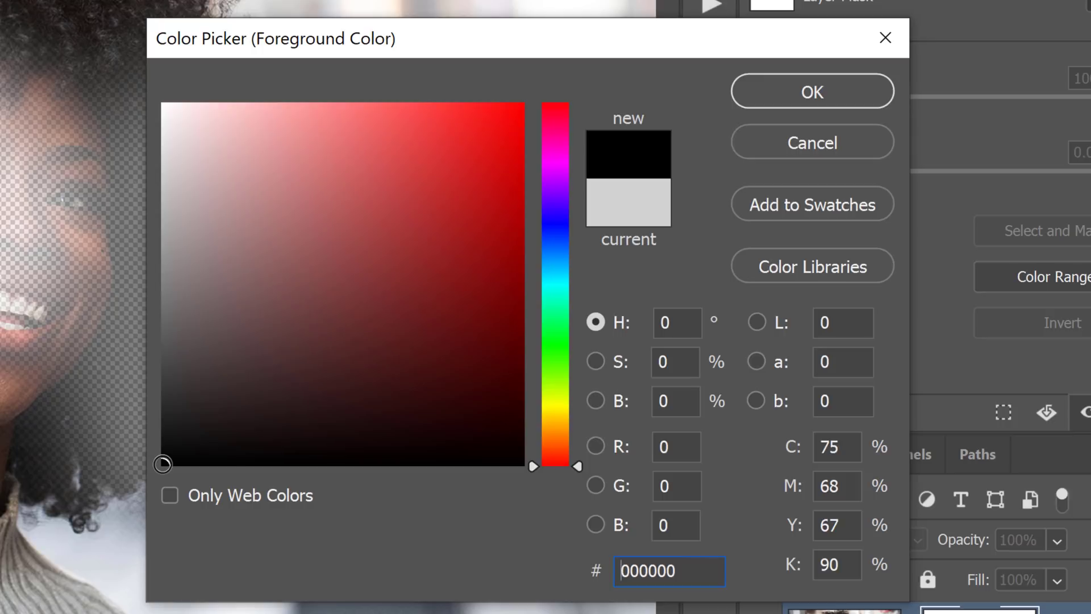
{"action": "left_click", "coordinate": [164, 450]}
{"action": "left_click_drag", "start_coordinate": [164, 450], "coordinate": [164, 233]}
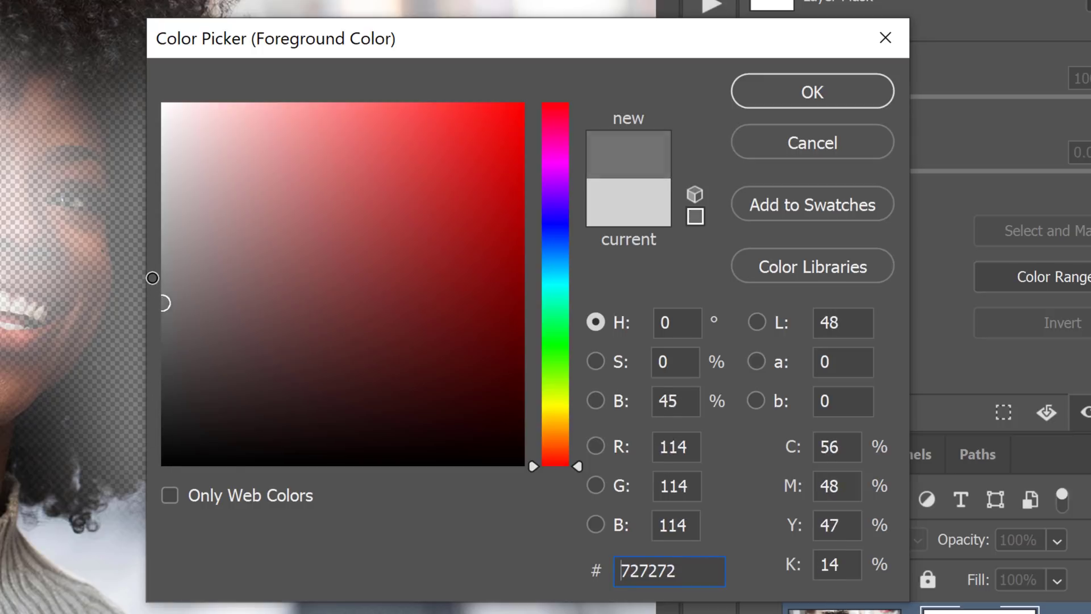
{"action": "left_click_drag", "start_coordinate": [164, 233], "coordinate": [164, 145]}
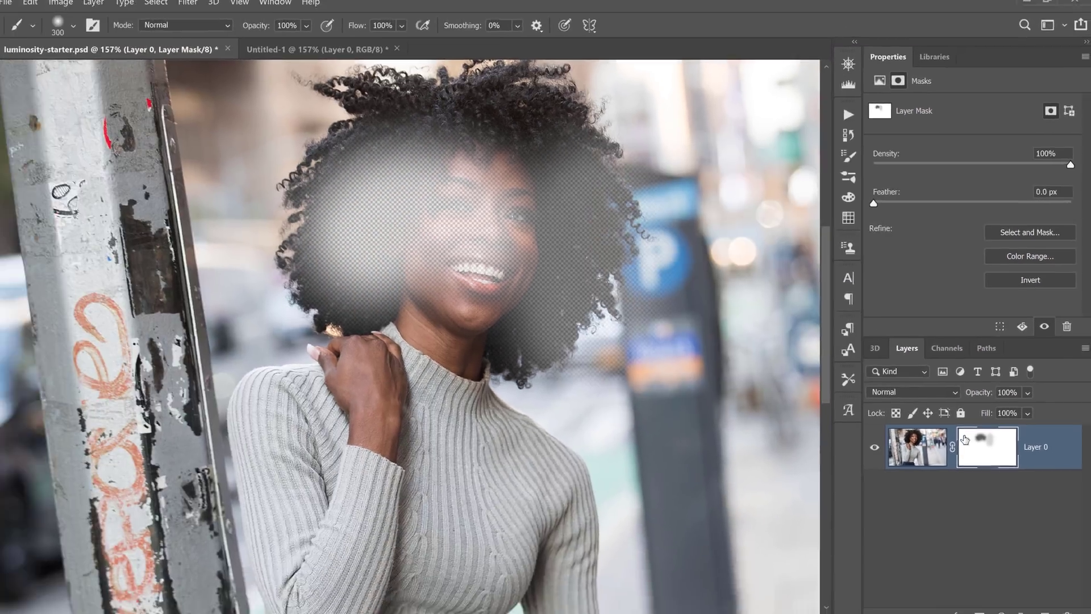
Step: Delete Layer 0's layer mask and switch to the blank Untitled-1 document
{"action": "right_click", "coordinate": [922, 438]}
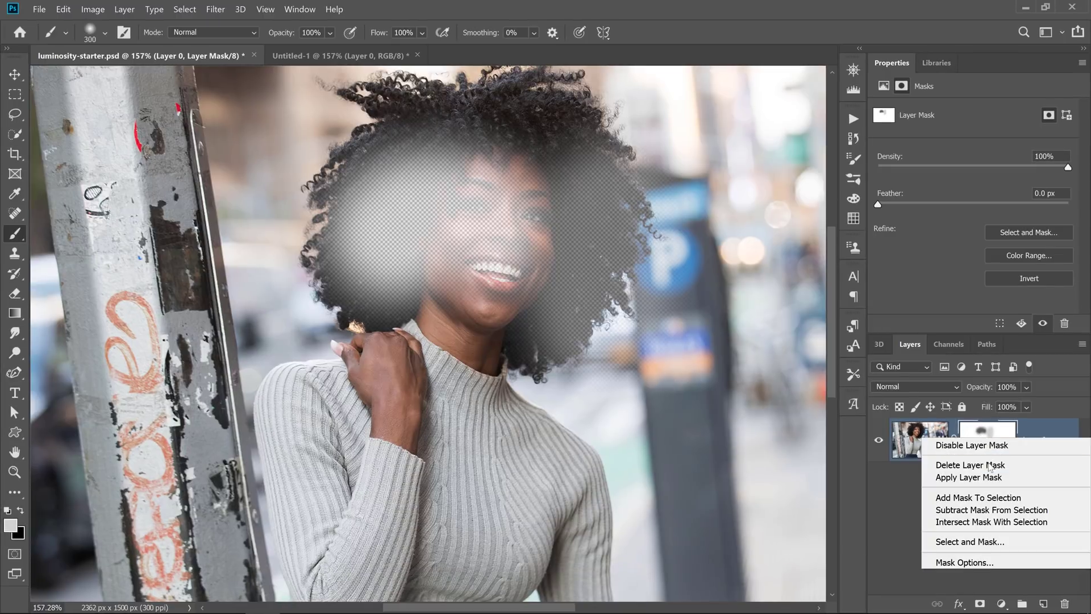
{"action": "left_click", "coordinate": [988, 465]}
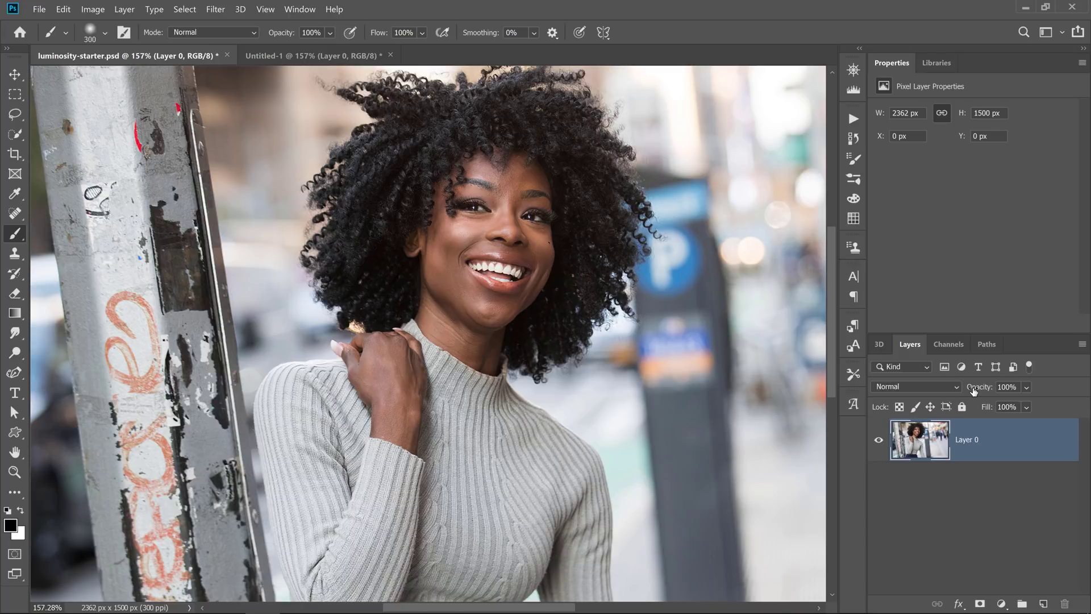
{"action": "left_click", "coordinate": [301, 57]}
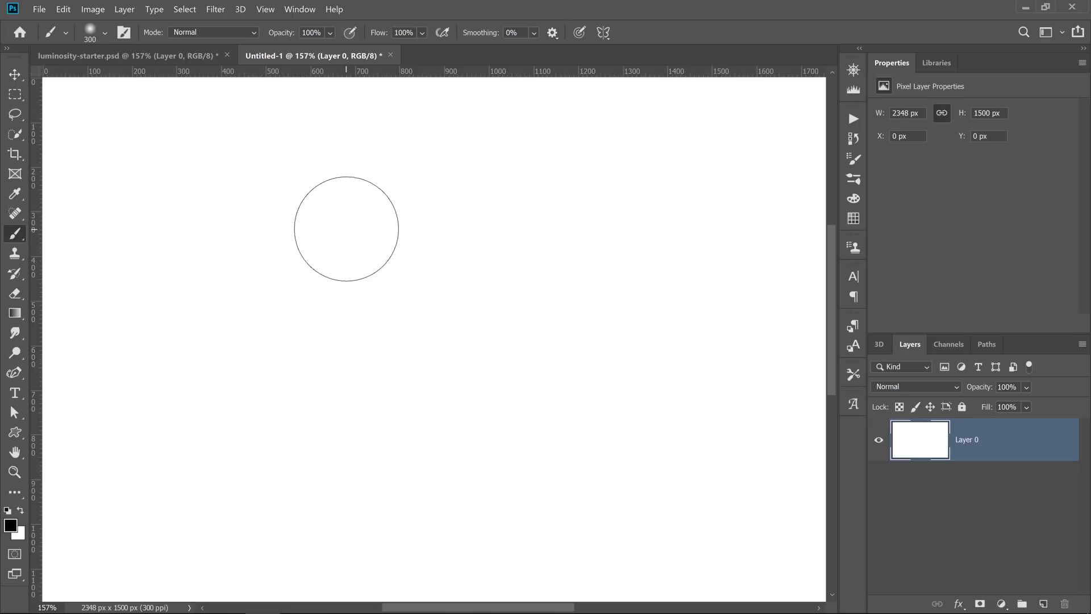
Step: With the Gradient Tool, drag a black-to-white gradient from Untitled-1's left edge to its right edge
{"action": "left_click", "coordinate": [16, 319]}
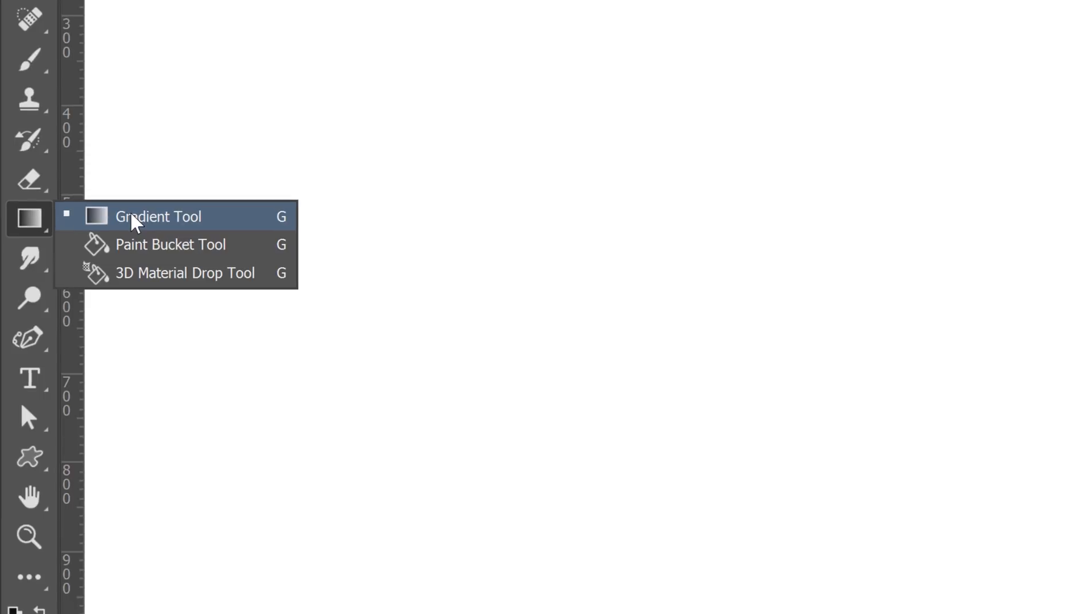
{"action": "left_click", "coordinate": [136, 218]}
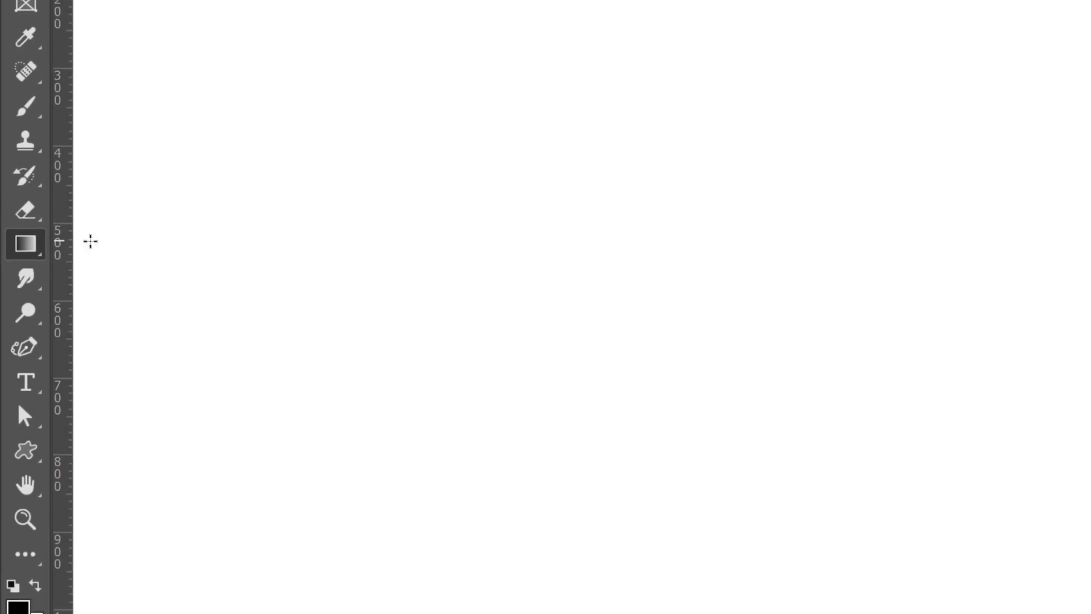
{"action": "mouse_move", "coordinate": [45, 307]}
{"action": "left_mouse_down"}
{"action": "mouse_move", "coordinate": [670, 285]}
{"action": "mouse_move", "coordinate": [822, 314]}
{"action": "left_mouse_up"}
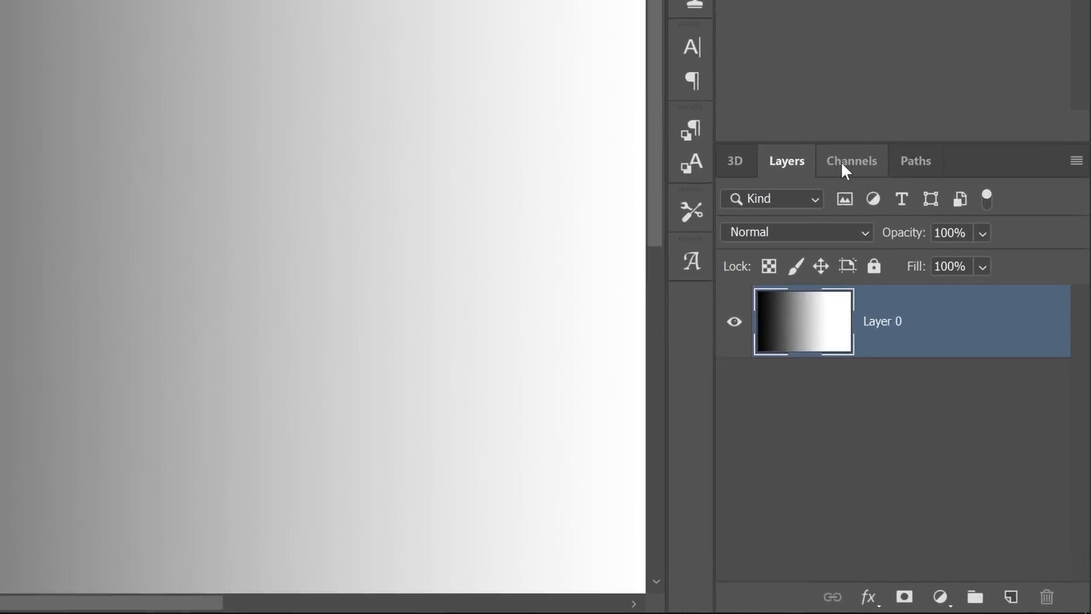
Step: View the Red, Green and Blue channels, then load the RGB composite's luminosity as a selection
{"action": "left_click", "coordinate": [947, 344]}
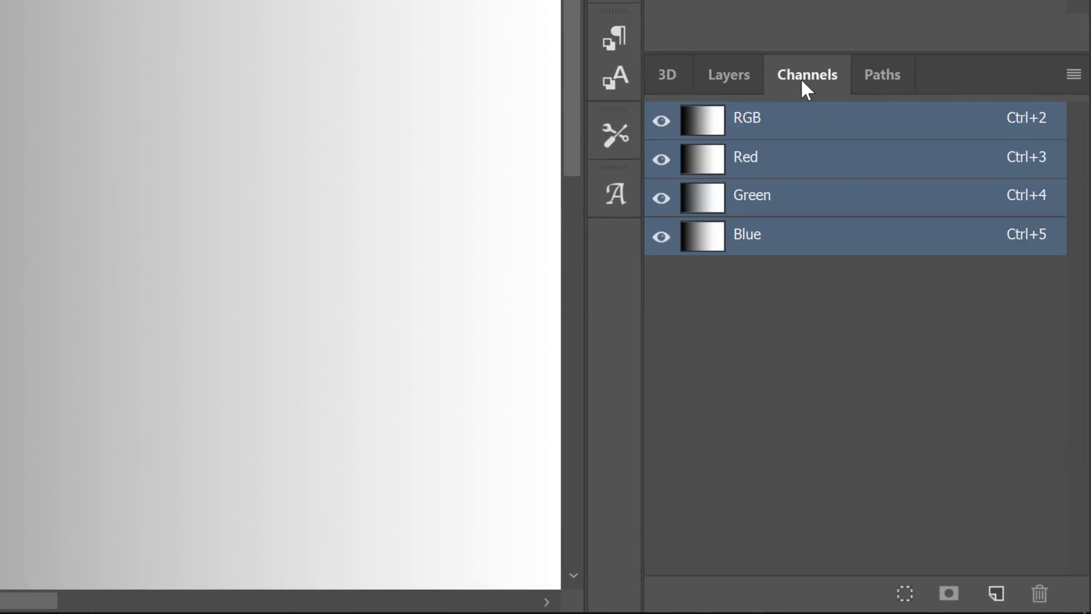
{"action": "left_click", "coordinate": [783, 164]}
{"action": "left_click", "coordinate": [785, 205]}
{"action": "left_click", "coordinate": [783, 247]}
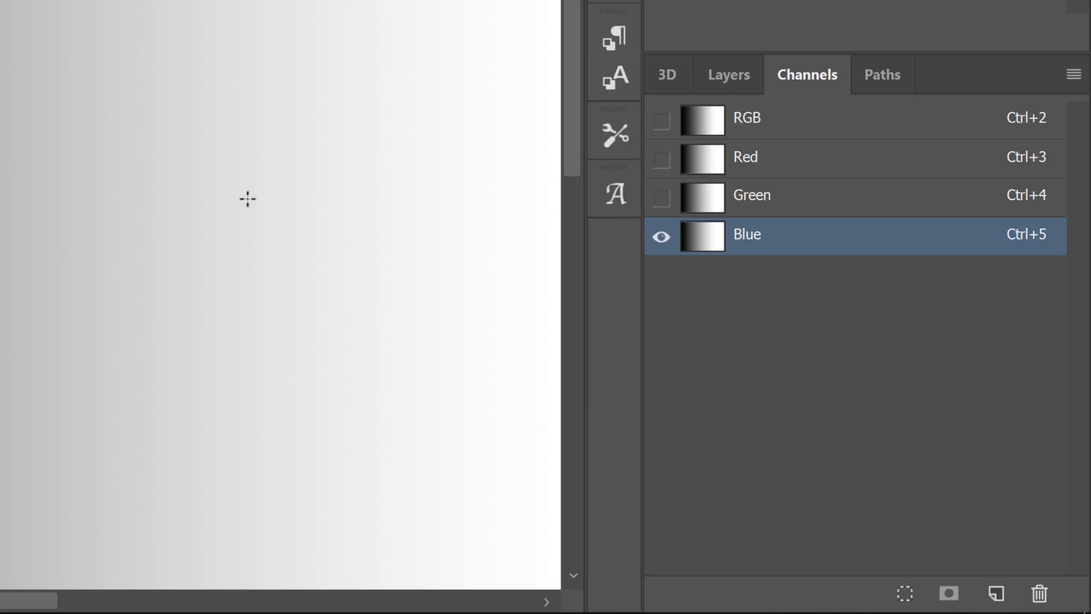
{"action": "left_click", "coordinate": [695, 125]}
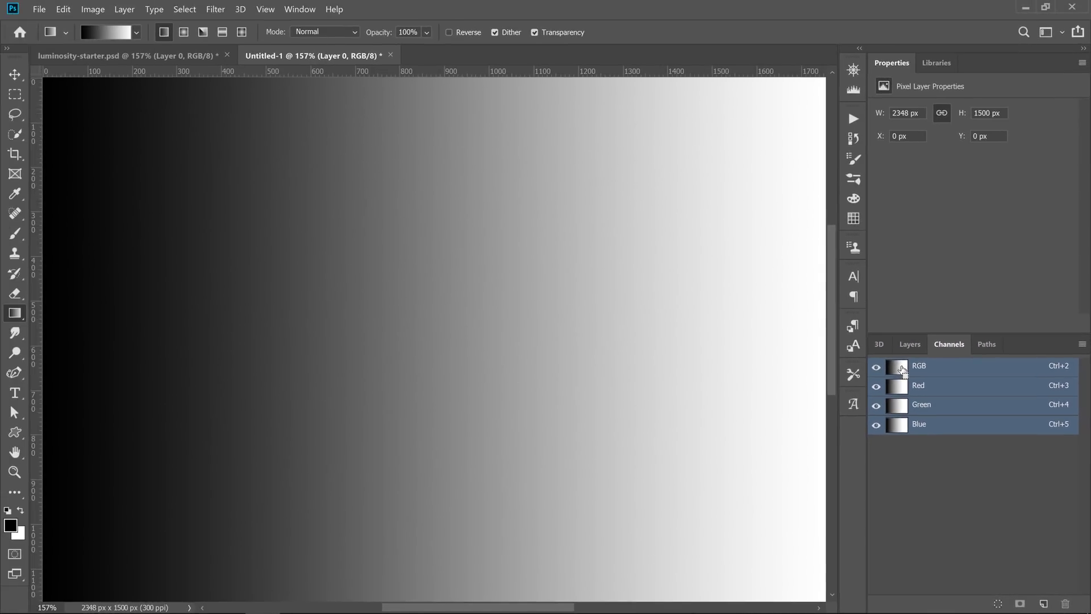
{"action": "left_click", "coordinate": [887, 371], "text": "ctrl"}
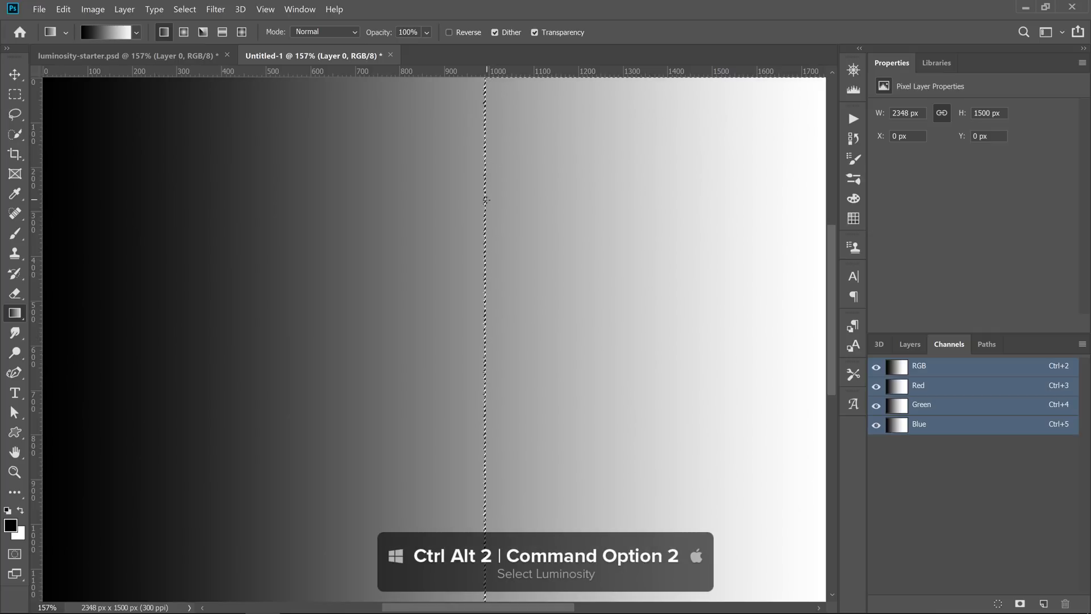
{"action": "left_click", "coordinate": [909, 343]}
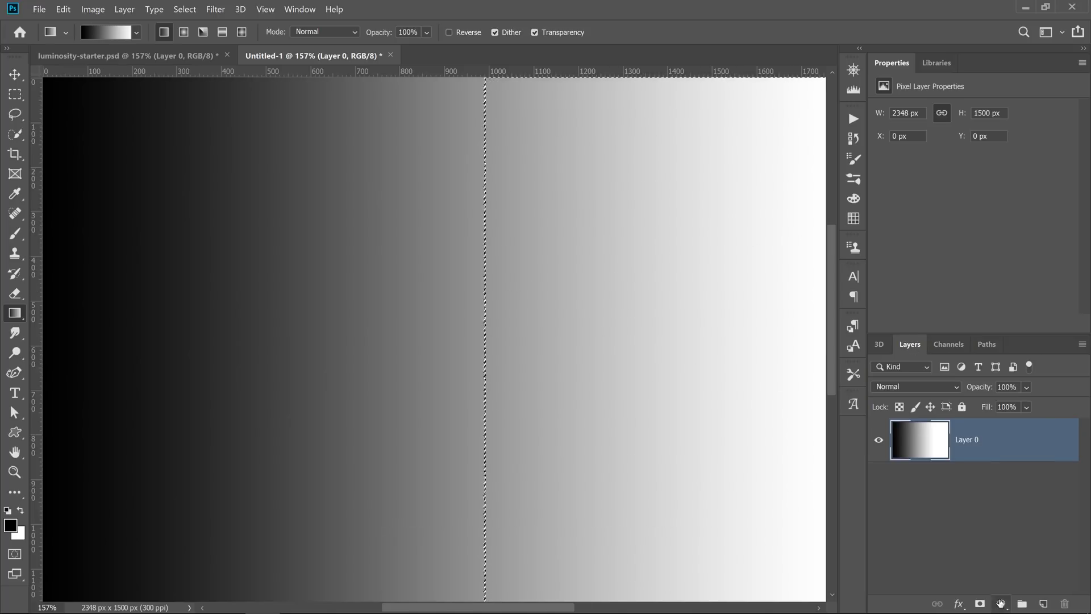
Step: Add a bright red Solid Color fill layer over the gradient
{"action": "left_click", "coordinate": [1002, 604]}
{"action": "left_click", "coordinate": [992, 349]}
{"action": "left_click_drag", "start_coordinate": [690, 231], "coordinate": [881, 90]}
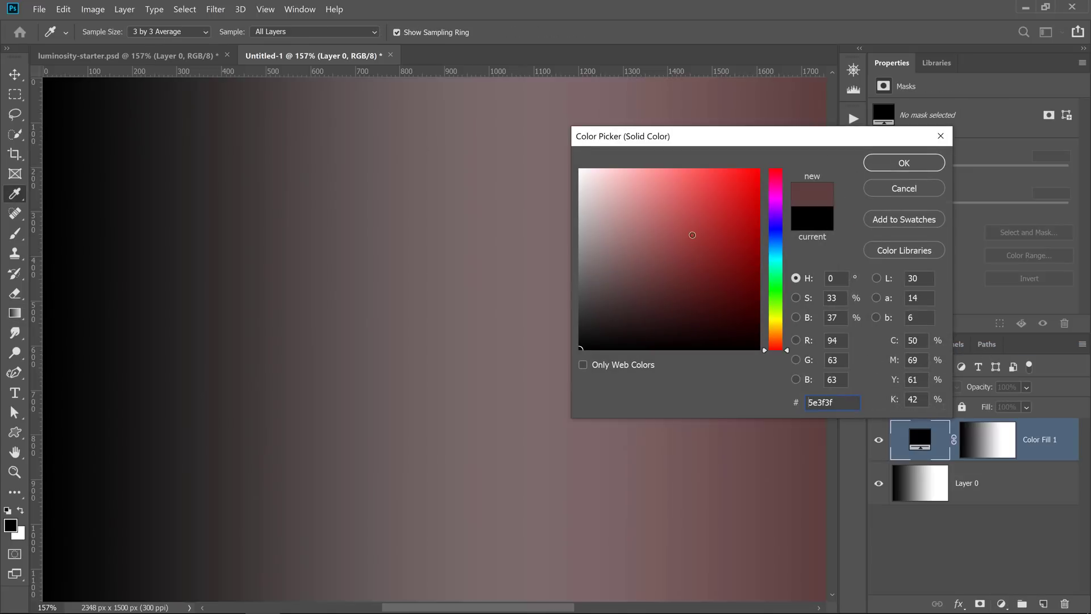
{"action": "left_click", "coordinate": [885, 162]}
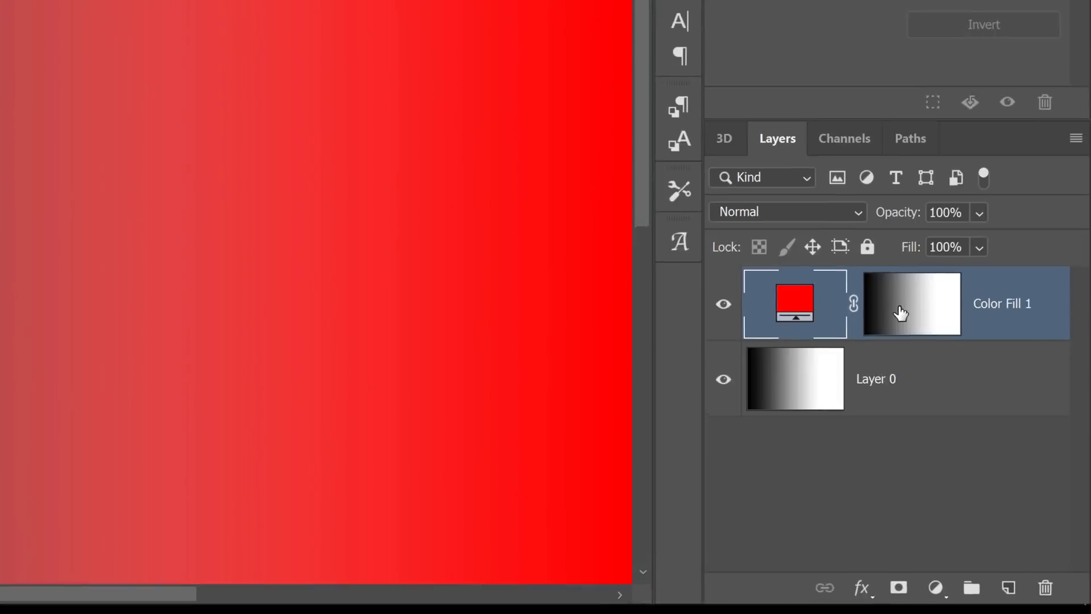
Step: Delete Color Fill 1's mask and hide the layer
{"action": "right_click", "coordinate": [982, 443]}
{"action": "left_click", "coordinate": [885, 312]}
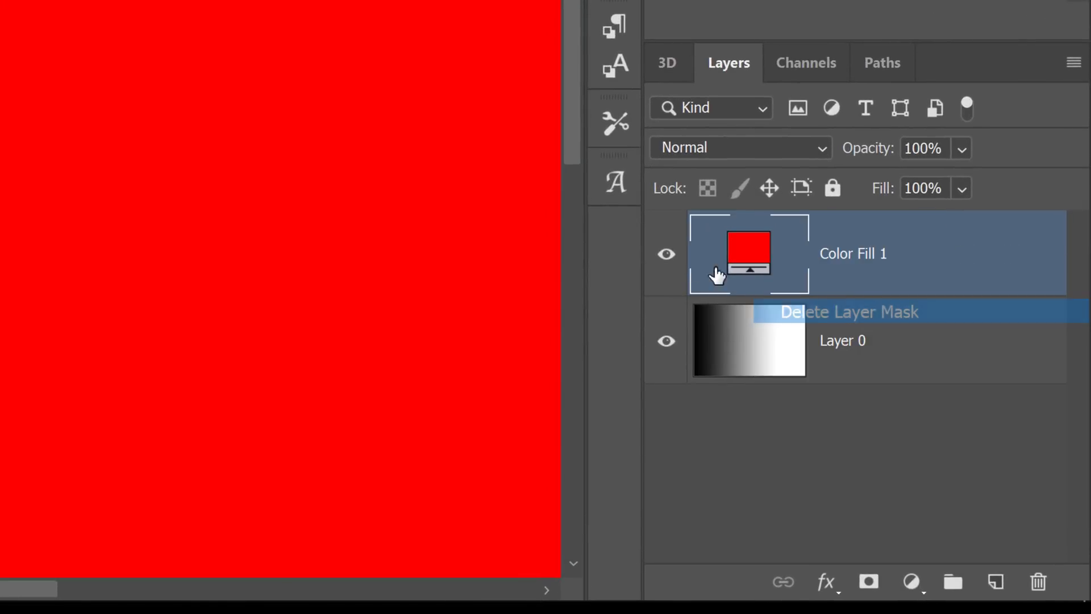
{"action": "left_click", "coordinate": [668, 255]}
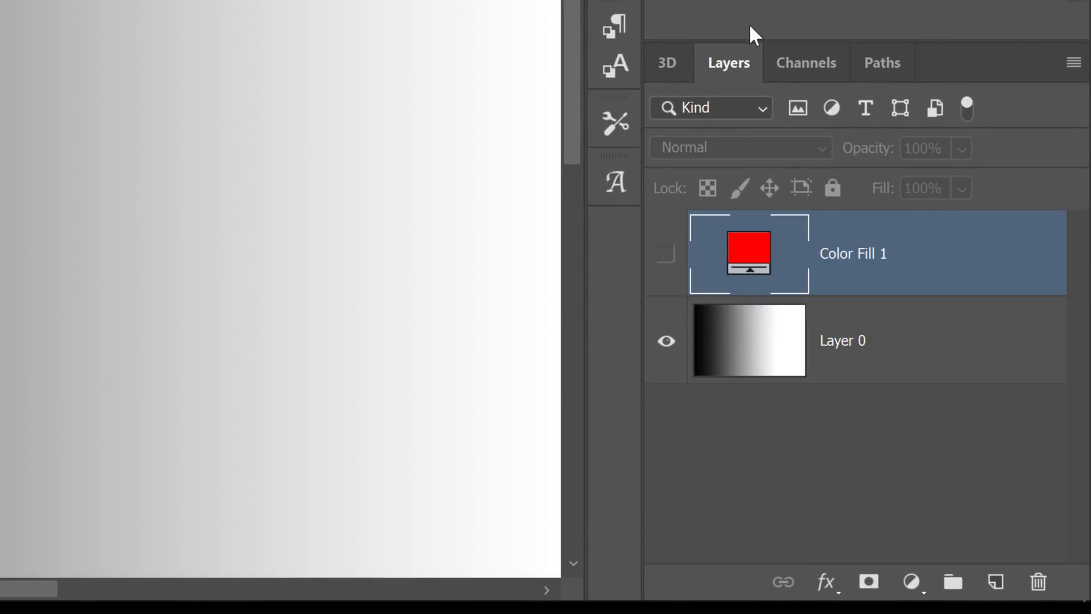
{"action": "left_click", "coordinate": [788, 66]}
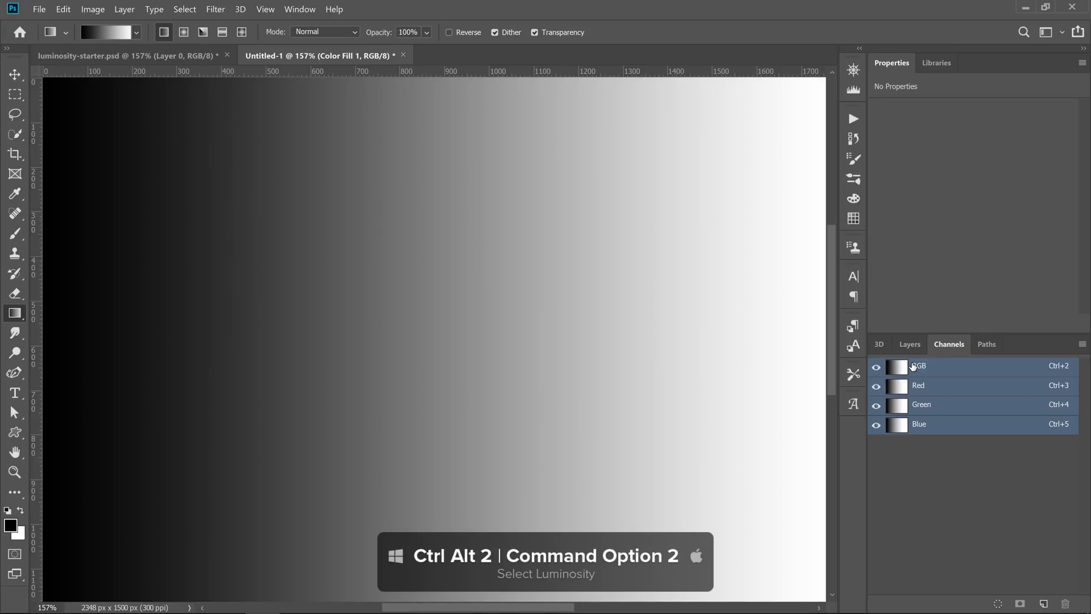
Step: Load luminosity with Ctrl+Alt+2, deselect, and duplicate the Red channel as Red copy
{"action": "key", "text": "ctrl+alt+2"}
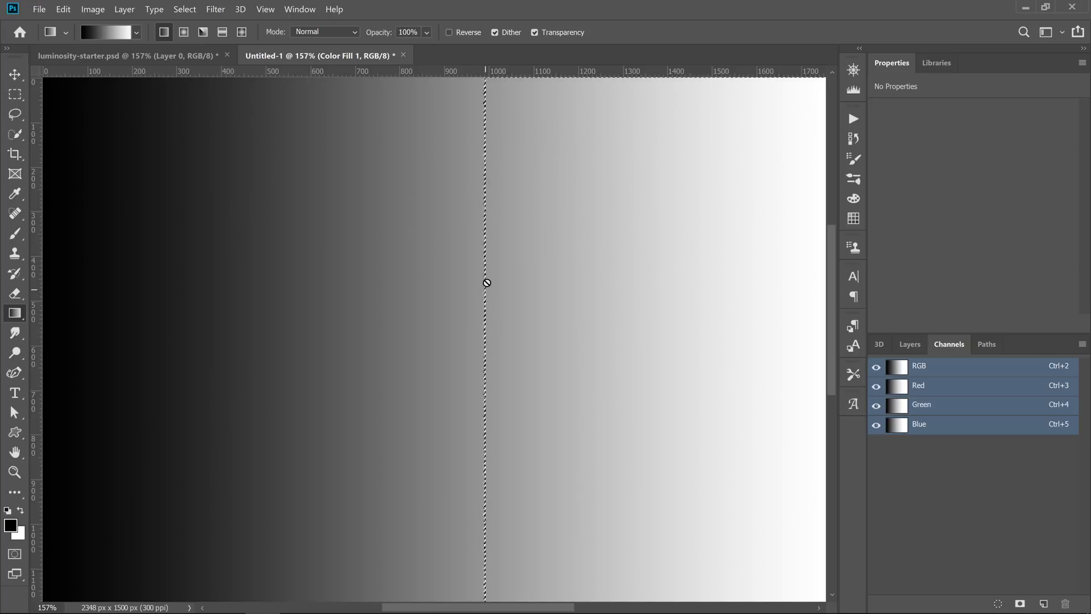
{"action": "key", "text": "ctrl+d"}
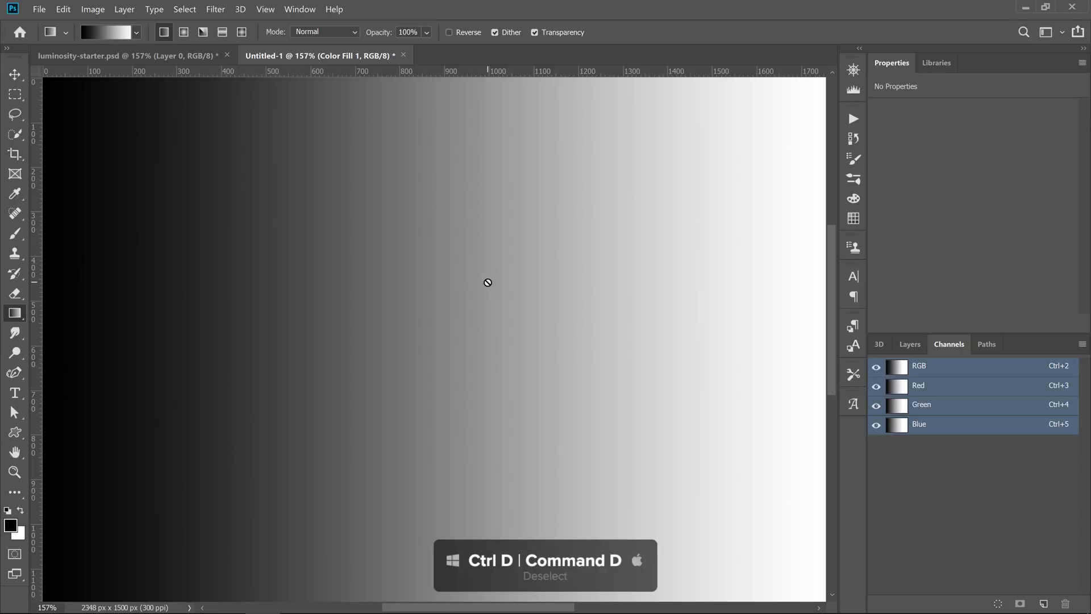
{"action": "left_click", "coordinate": [915, 387]}
{"action": "left_click_drag", "start_coordinate": [913, 392], "coordinate": [1043, 603]}
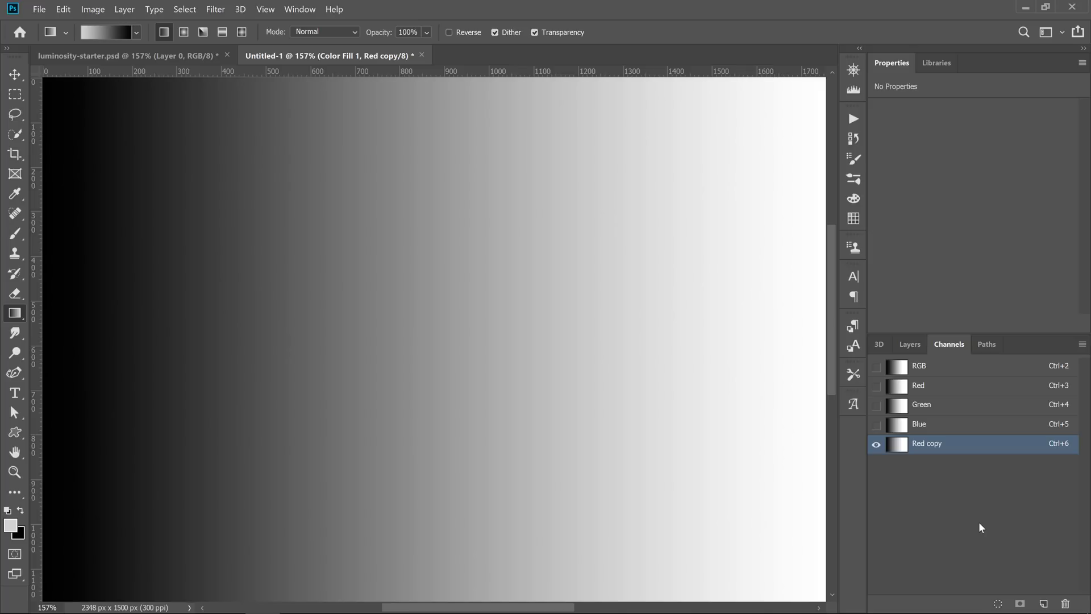
Step: Apply Levels with Output white 89 to Red copy, then load it as a selection, dismissing the warning
{"action": "left_click", "coordinate": [93, 9]}
{"action": "mouse_move", "coordinate": [113, 40]}
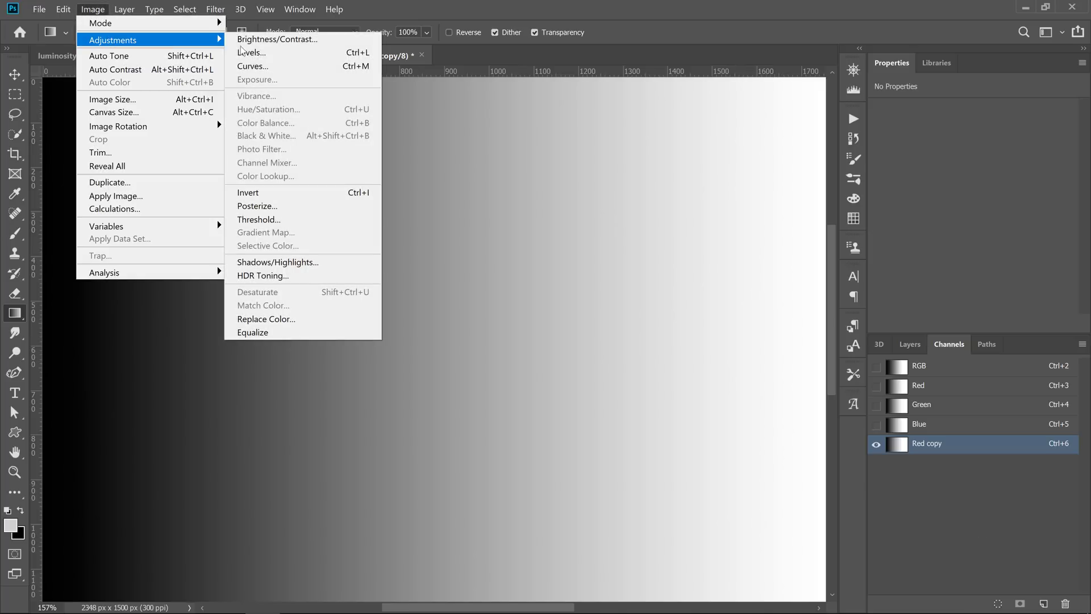
{"action": "left_click", "coordinate": [290, 53]}
{"action": "left_click_drag", "start_coordinate": [728, 281], "coordinate": [611, 282]}
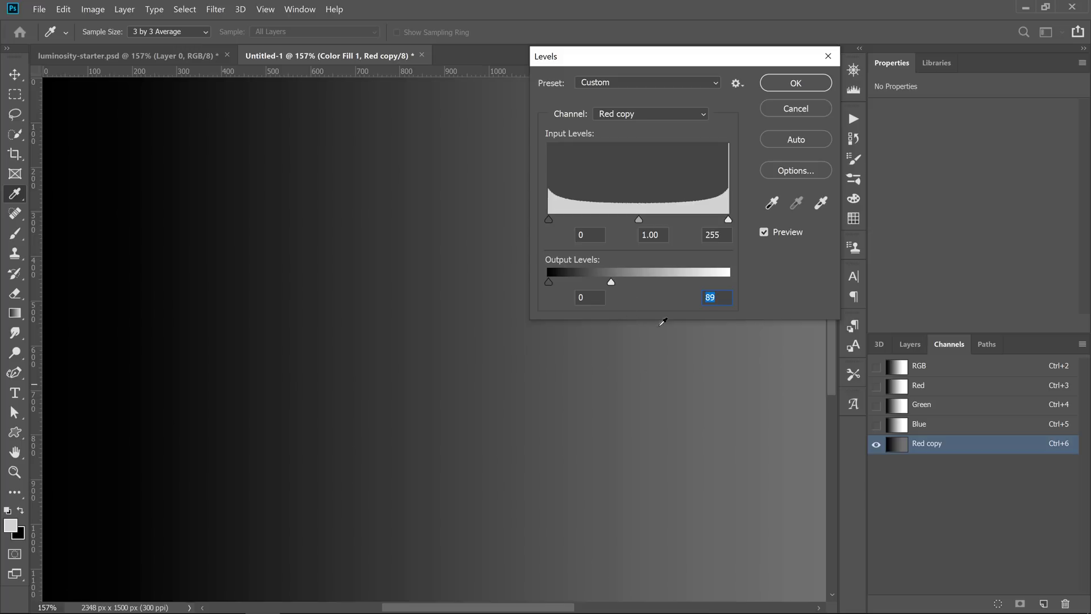
{"action": "left_click", "coordinate": [819, 84]}
{"action": "key", "text": "g"}
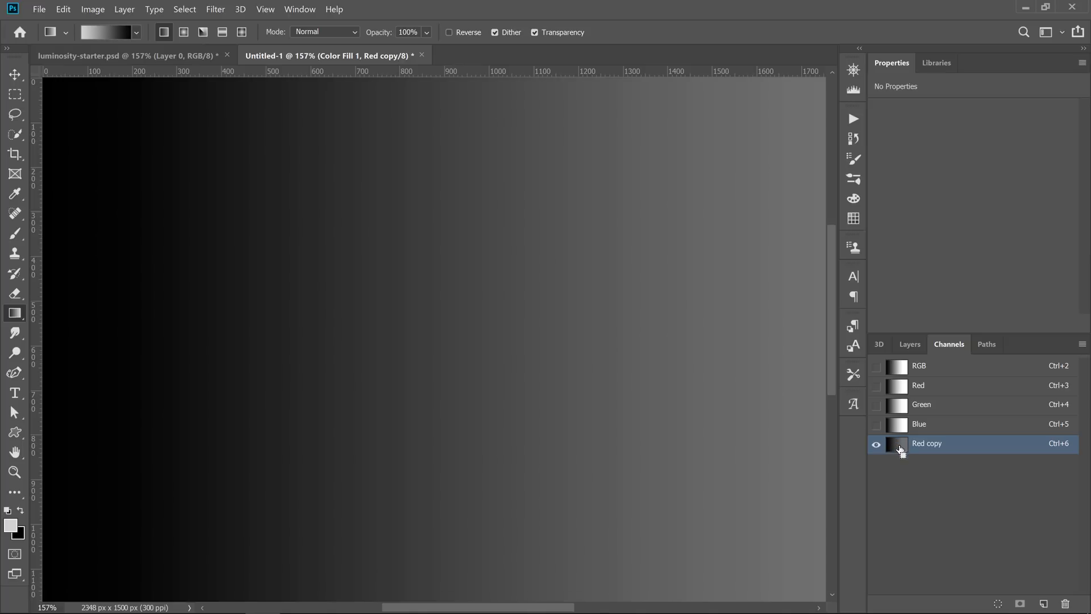
{"action": "left_click", "coordinate": [901, 450], "text": "ctrl"}
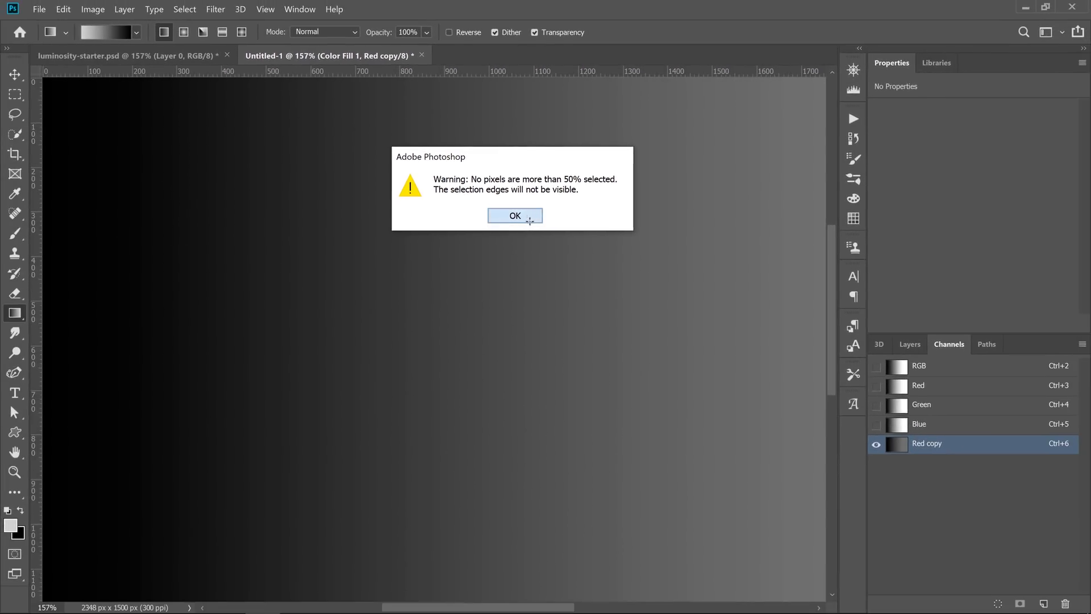
{"action": "left_click", "coordinate": [591, 353]}
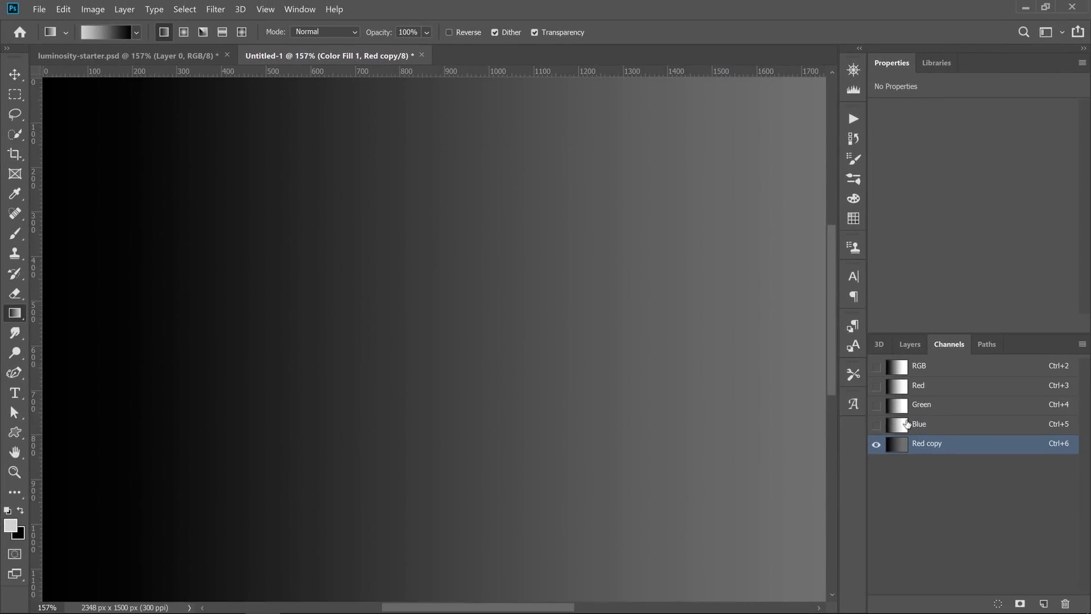
Step: Show Color Fill 1 masked by the Red copy selection, then return to luminosity-starter.psd
{"action": "left_click", "coordinate": [947, 367]}
{"action": "left_click", "coordinate": [909, 345]}
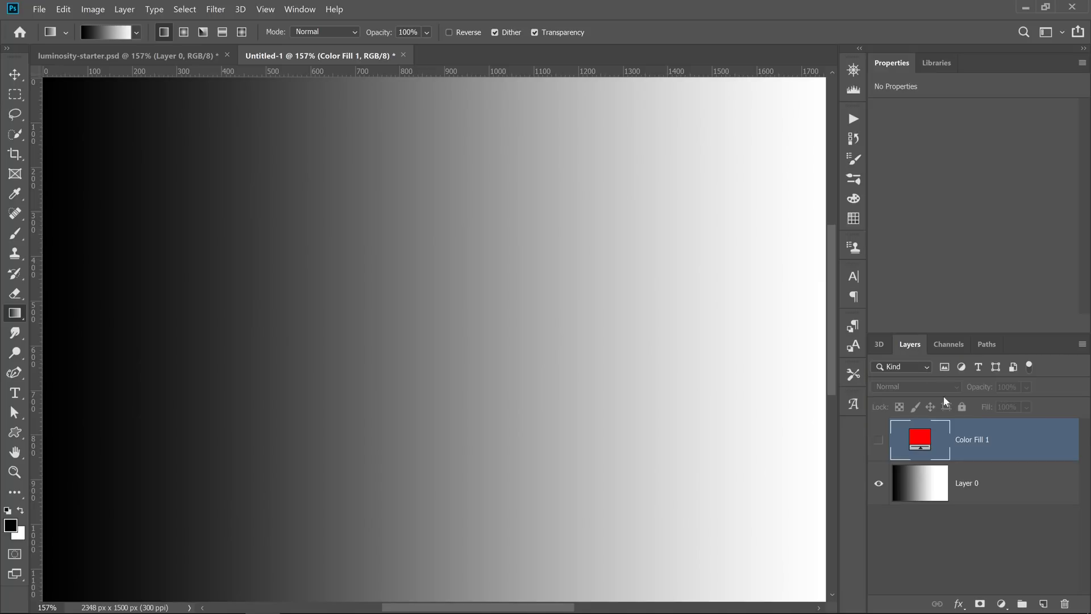
{"action": "left_click", "coordinate": [879, 440]}
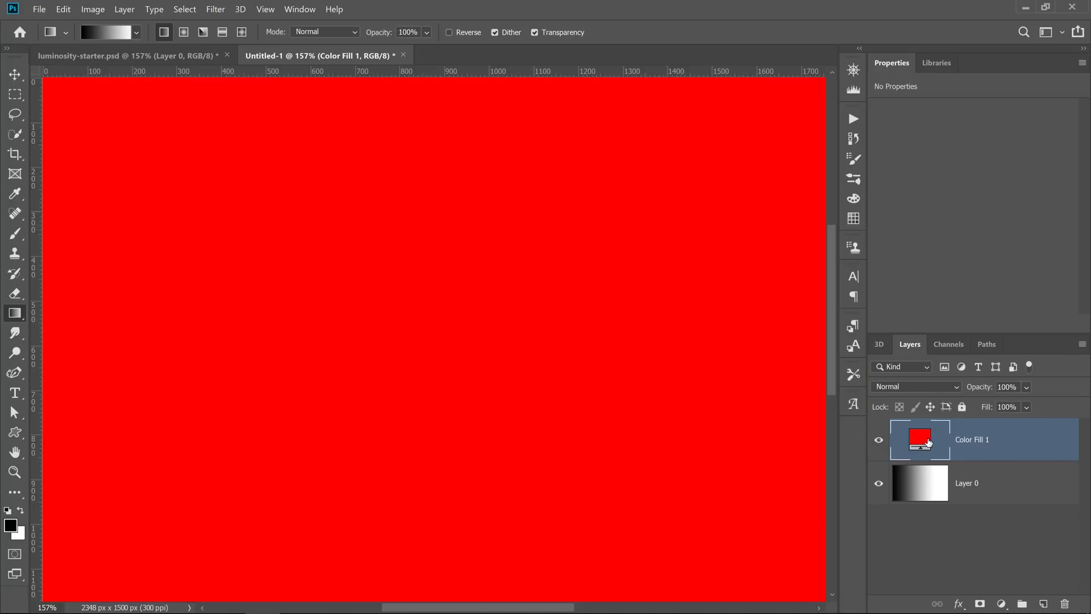
{"action": "left_click", "coordinate": [980, 603]}
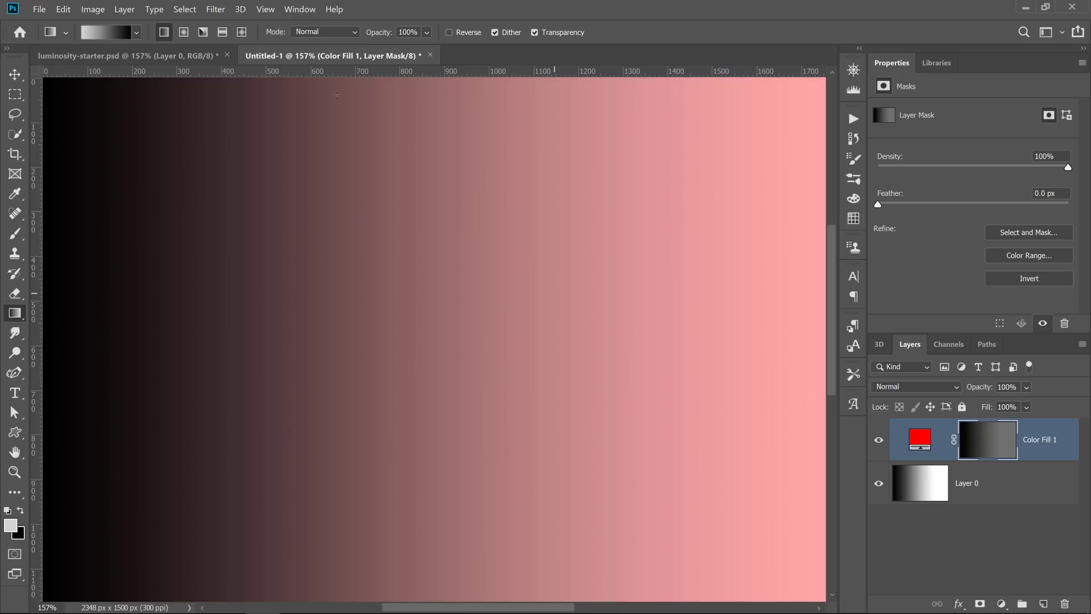
{"action": "left_click", "coordinate": [200, 55]}
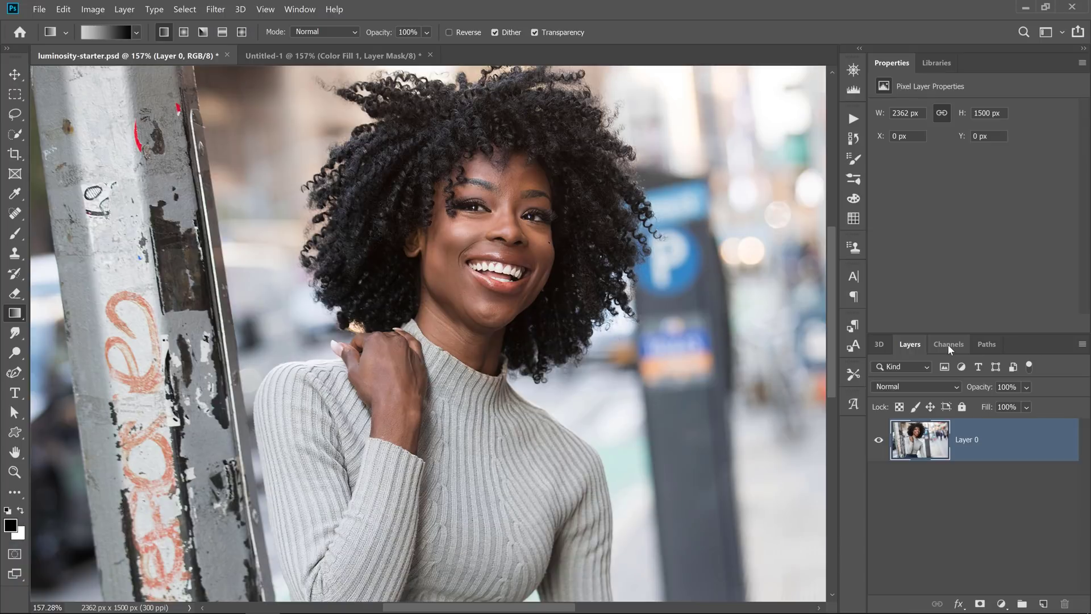
Step: Load the portrait's luminosity with Ctrl+Alt+2 and save it as a new Alpha 1 channel
{"action": "left_click", "coordinate": [948, 345]}
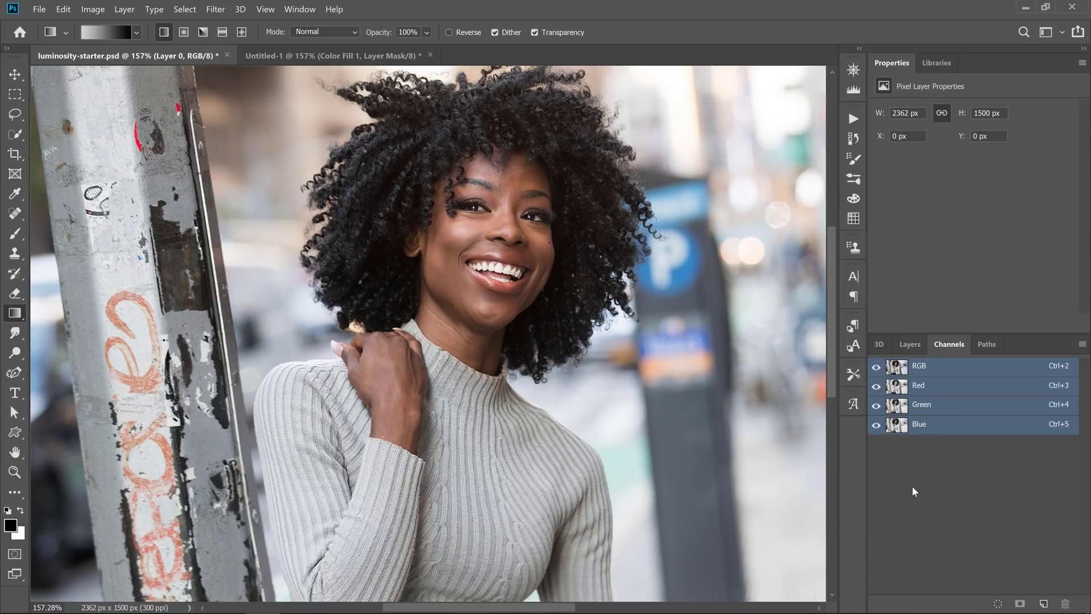
{"action": "key", "text": "ctrl+alt+2"}
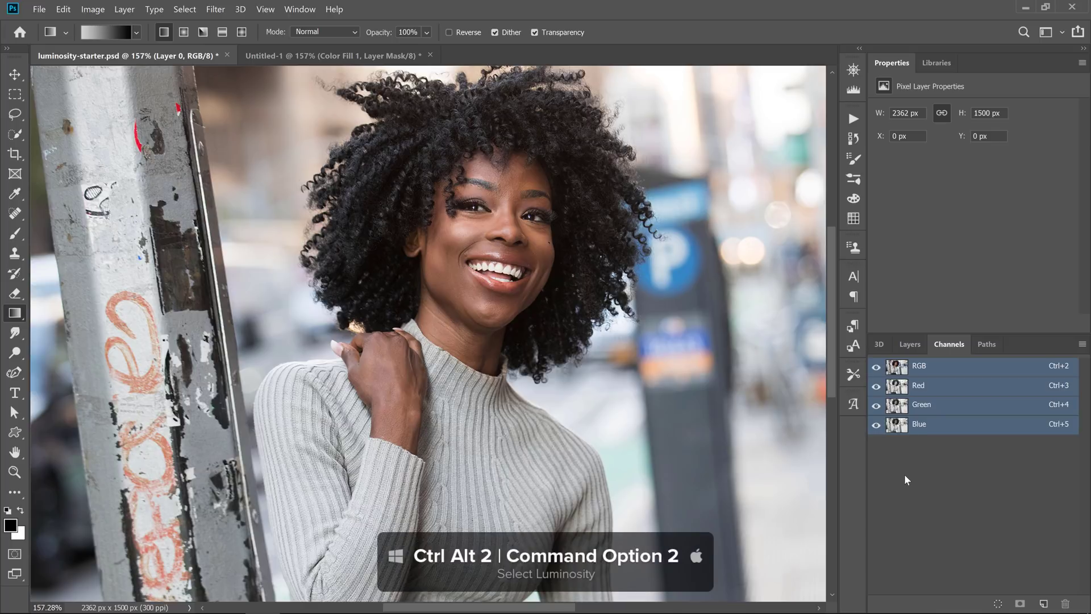
{"action": "key", "text": "ctrl+alt+2"}
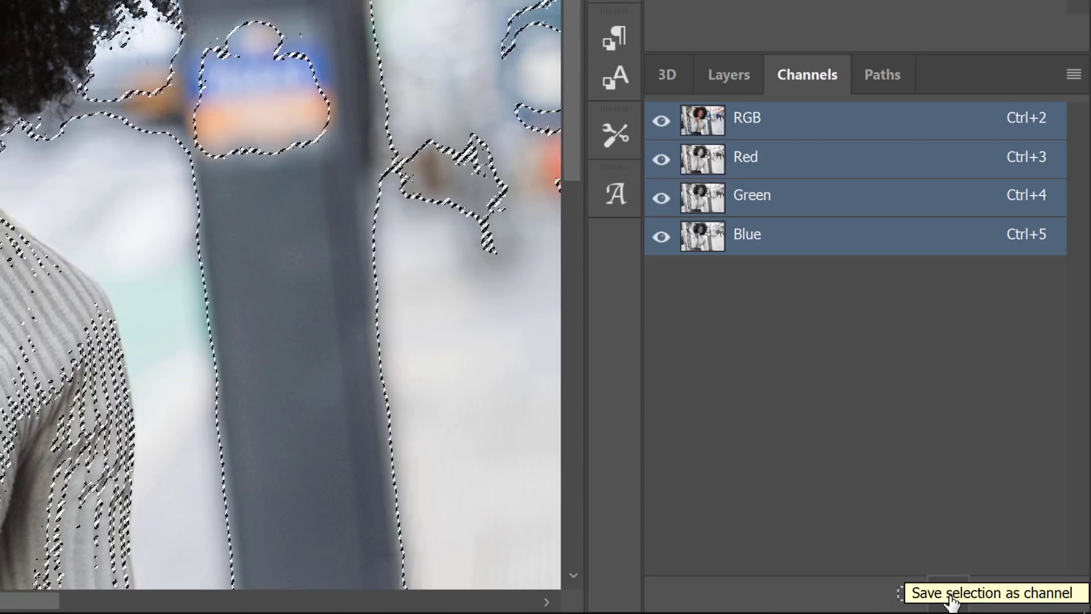
{"action": "left_click", "coordinate": [949, 595]}
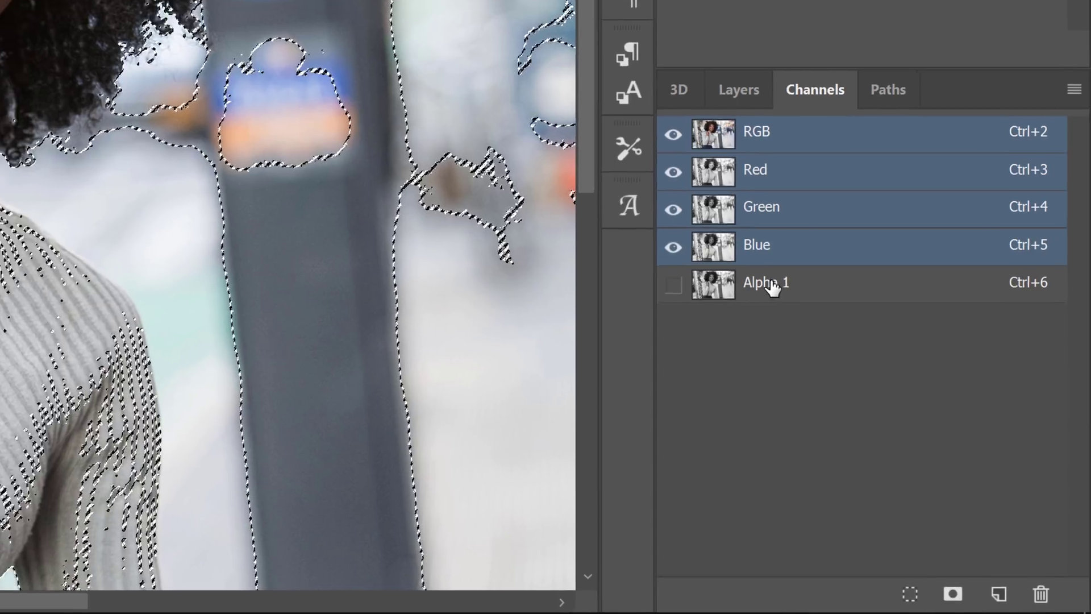
{"action": "left_click", "coordinate": [767, 275]}
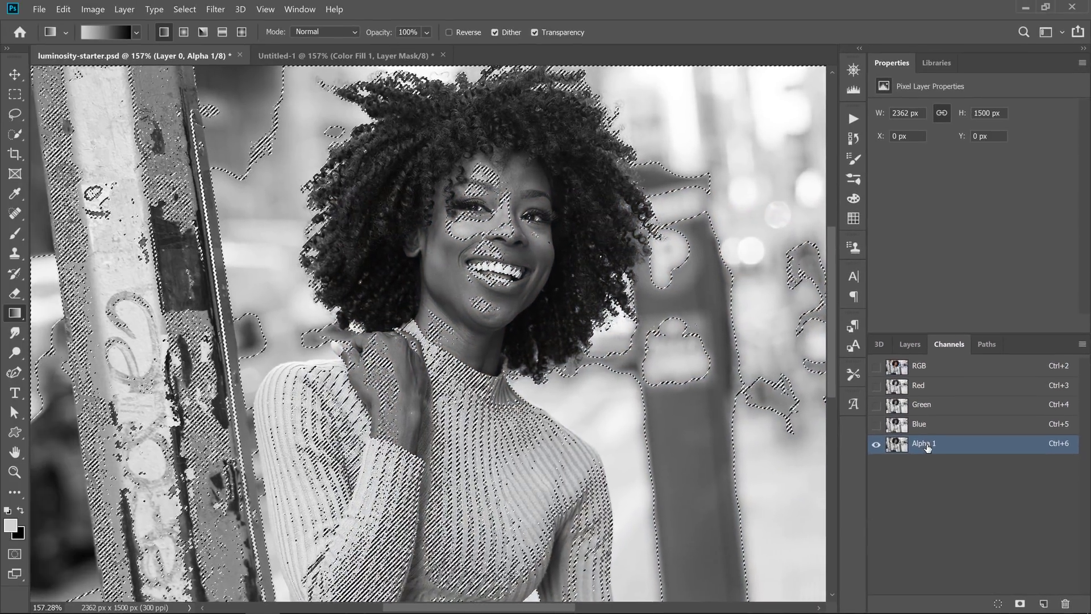
Step: Rename Alpha 1 to 'Highlights' and deselect
{"action": "double_click", "coordinate": [924, 443]}
{"action": "type", "text": "Hi"}
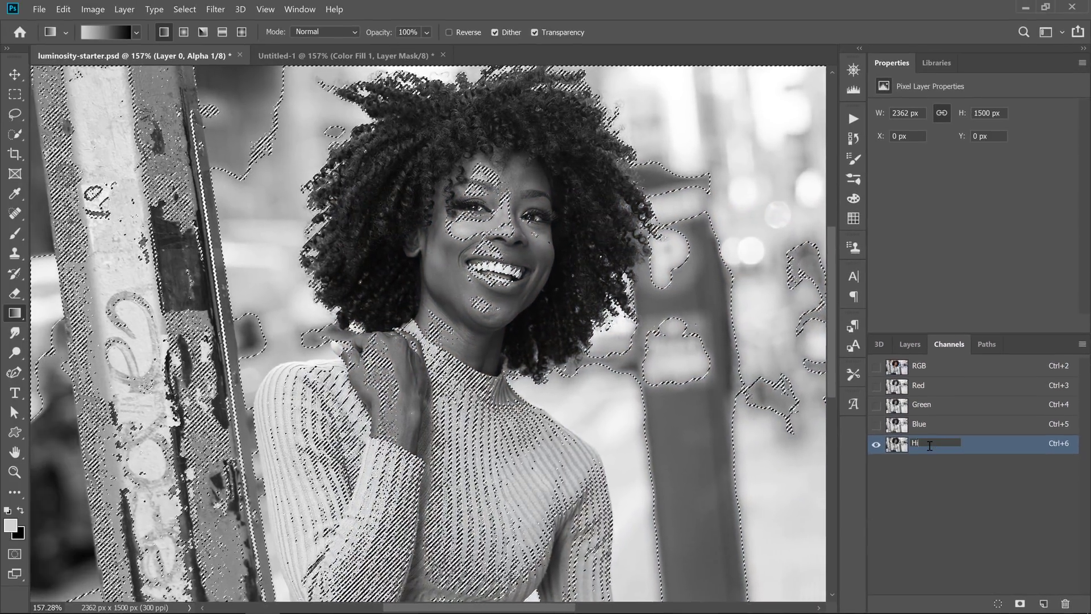
{"action": "type", "text": "ghlights"}
{"action": "key", "text": "Return"}
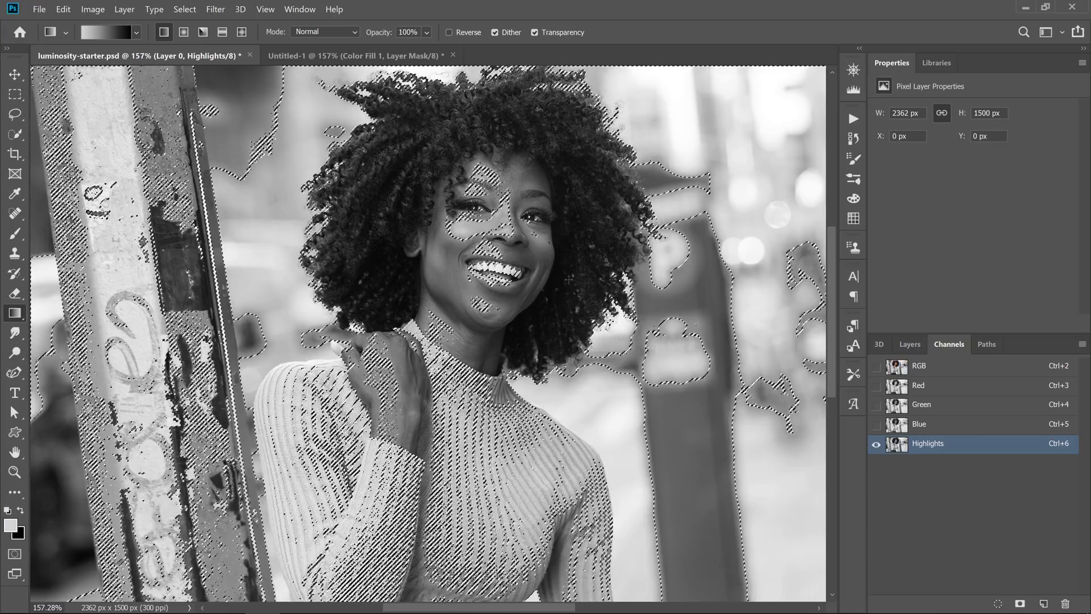
{"action": "key", "text": "ctrl+d"}
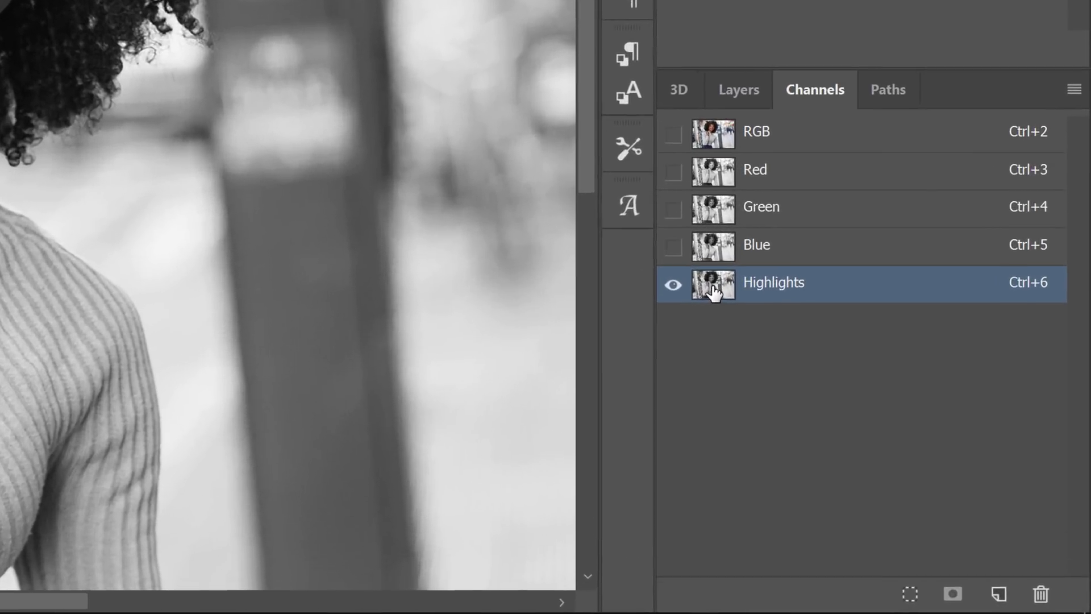
Step: Duplicate the Highlights channel, invert the copy, and name it 'Shadows'
{"action": "left_click_drag", "start_coordinate": [713, 293], "coordinate": [999, 572]}
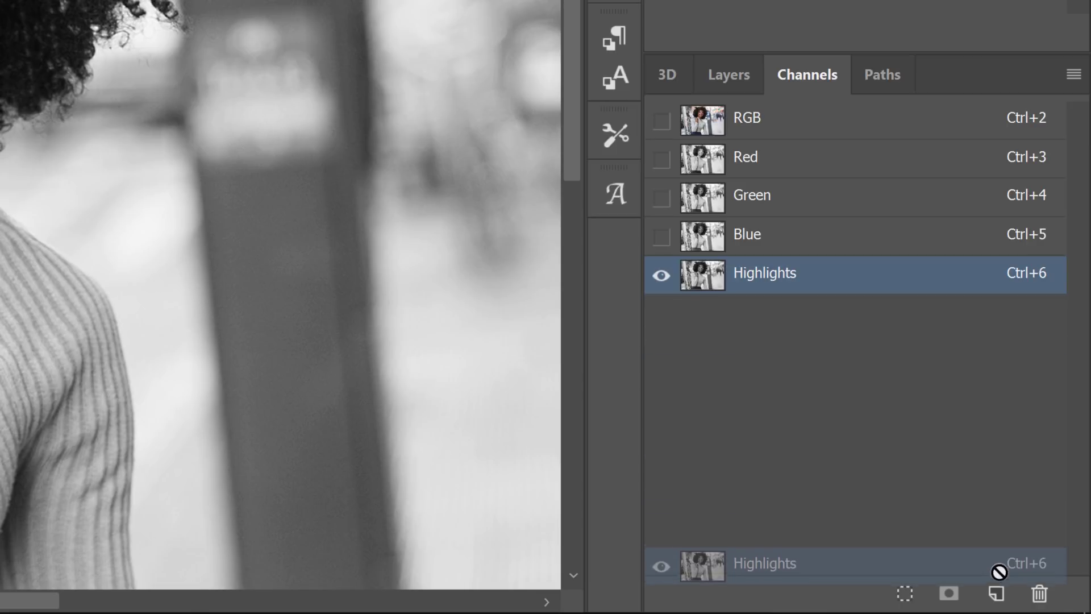
{"action": "left_click_drag", "start_coordinate": [999, 572], "coordinate": [997, 591]}
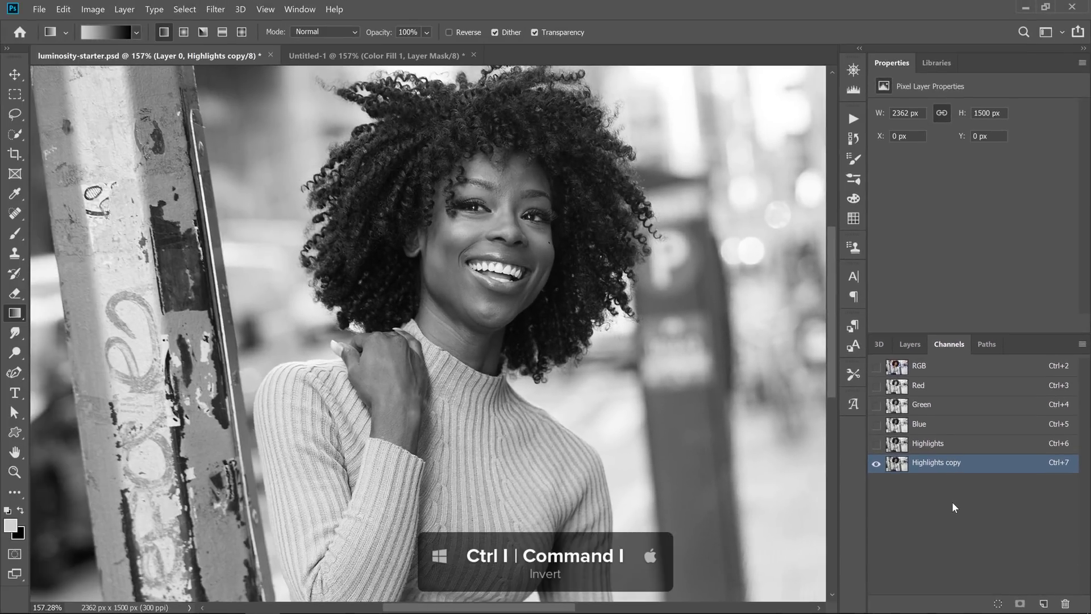
{"action": "key", "text": "ctrl+i"}
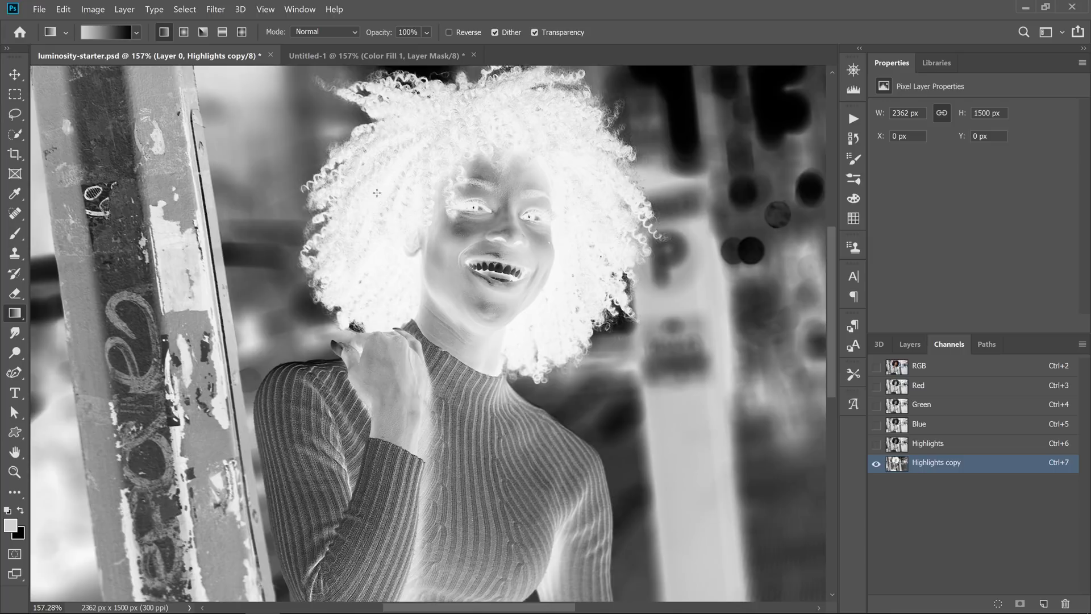
{"action": "double_click", "coordinate": [935, 463]}
{"action": "type", "text": "Shadows"}
{"action": "key", "text": "Return"}
Step: Compare Highlights with Shadows, then load Shadows as a selection with Ctrl+Alt+7
{"action": "left_click", "coordinate": [905, 446]}
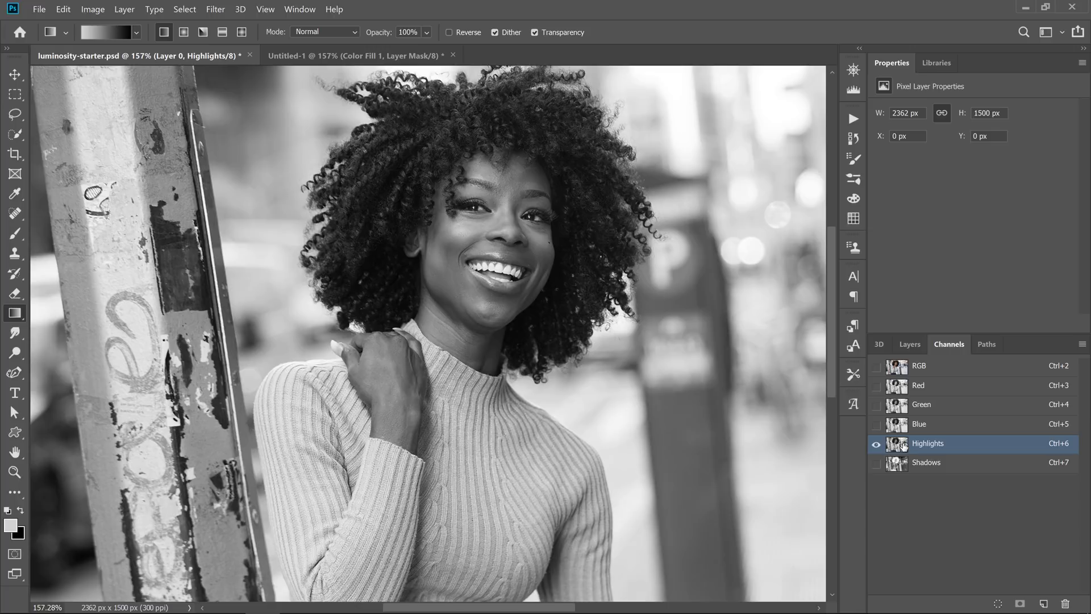
{"action": "left_click", "coordinate": [904, 468]}
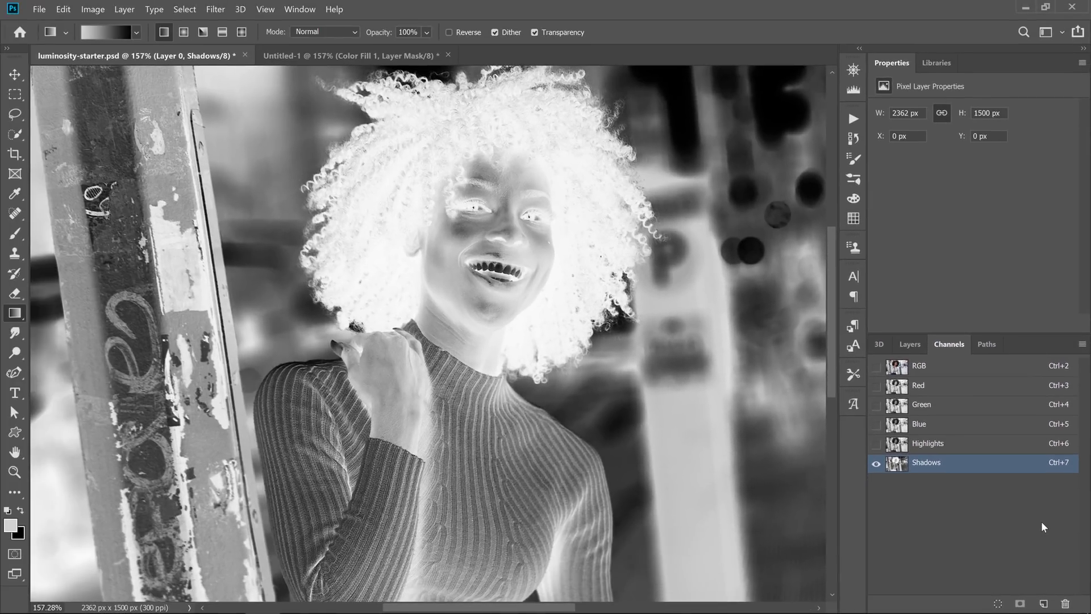
{"action": "key", "text": "ctrl+alt+7"}
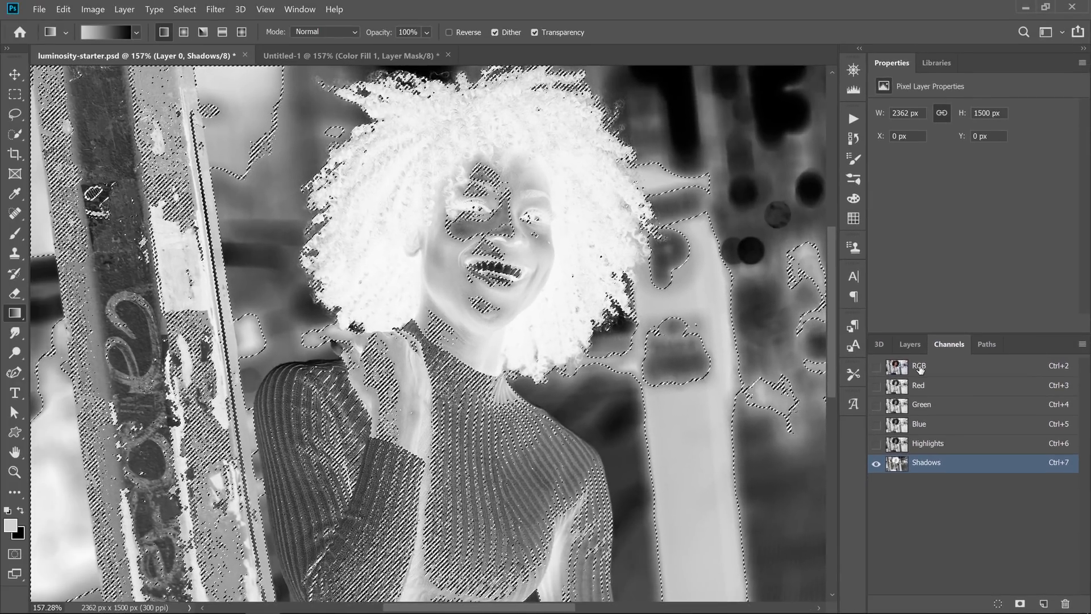
Step: Add a yellow-orange (e1b868) Solid Color fill layer masked to the shadows
{"action": "left_click", "coordinate": [916, 366]}
{"action": "left_click", "coordinate": [910, 345]}
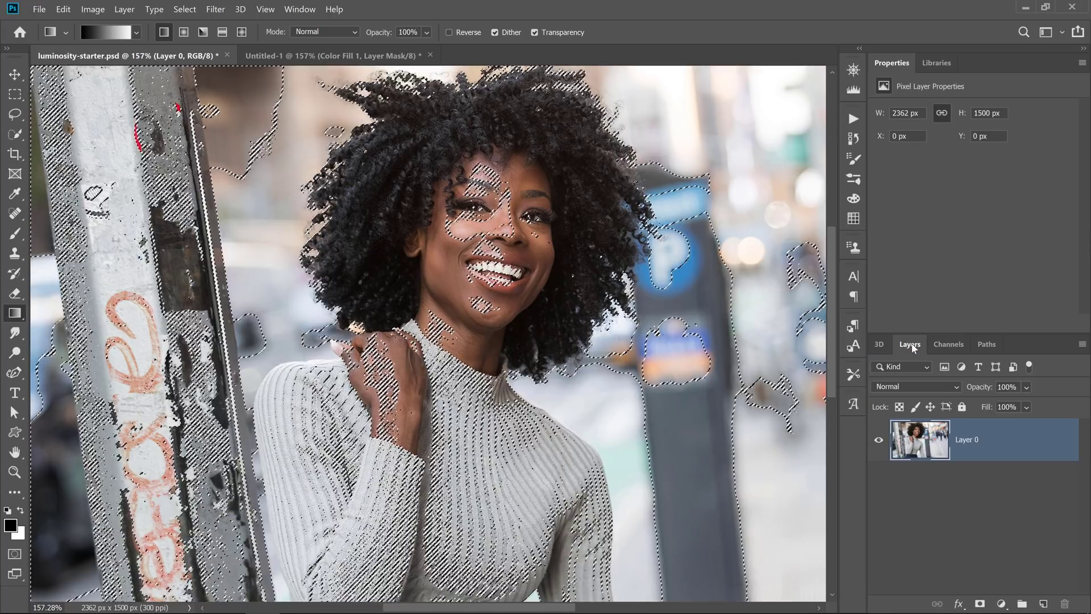
{"action": "left_click", "coordinate": [999, 604]}
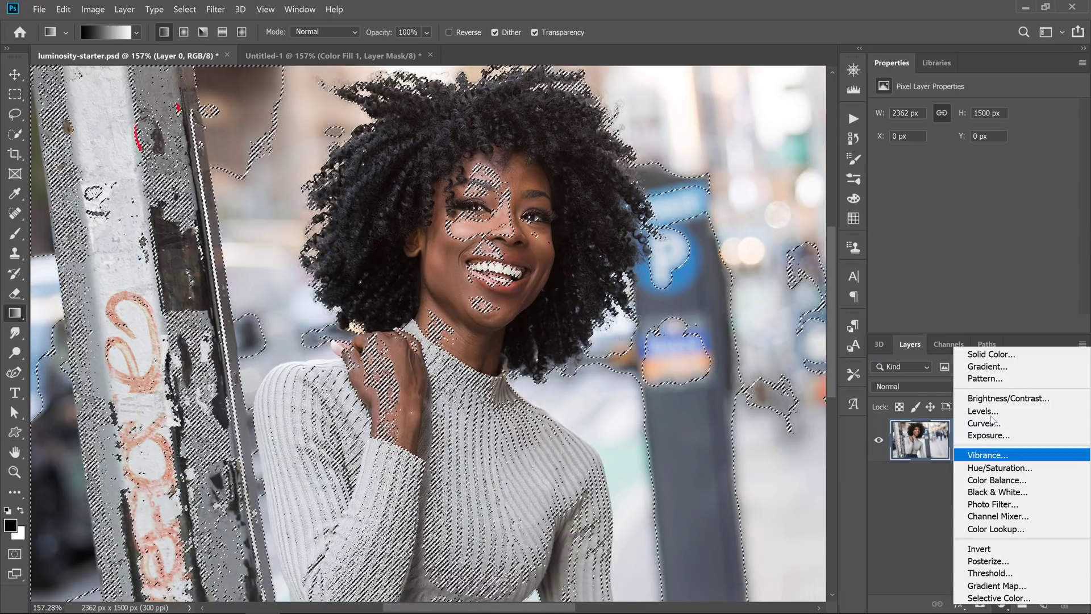
{"action": "left_click", "coordinate": [991, 355]}
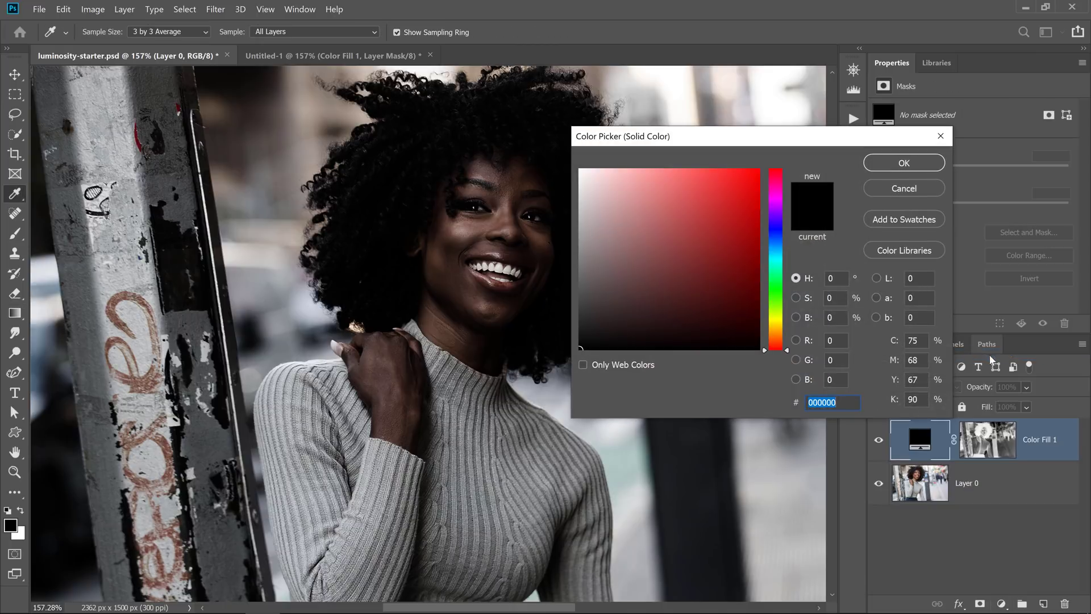
{"action": "left_click", "coordinate": [706, 230]}
{"action": "mouse_move", "coordinate": [706, 231]}
{"action": "left_mouse_down"}
{"action": "mouse_move", "coordinate": [659, 297]}
{"action": "mouse_move", "coordinate": [653, 237]}
{"action": "left_mouse_up"}
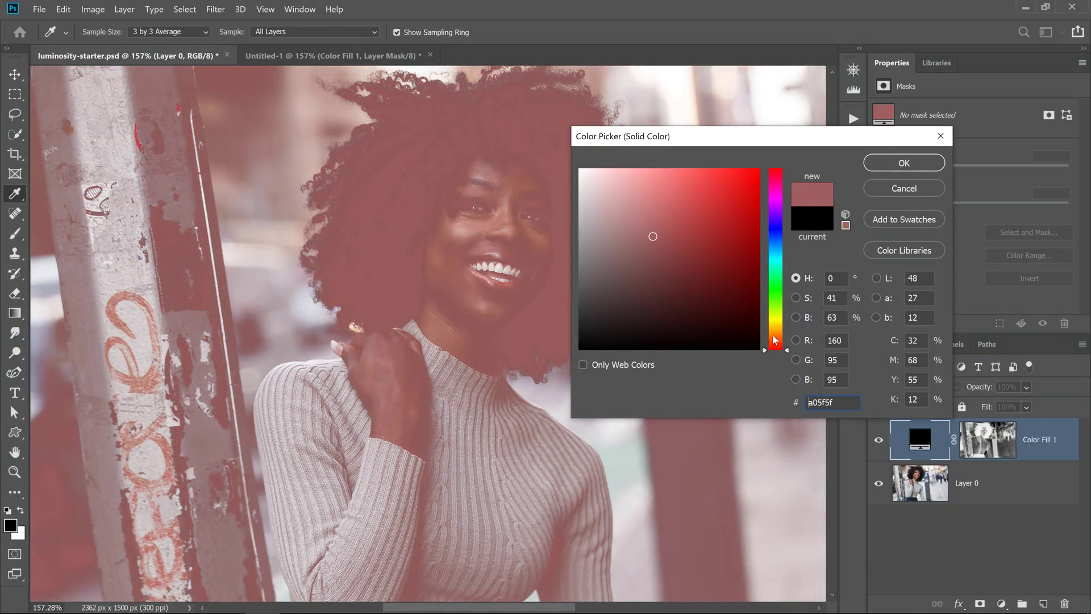
{"action": "left_click_drag", "start_coordinate": [774, 340], "coordinate": [775, 334]}
{"action": "left_click_drag", "start_coordinate": [653, 230], "coordinate": [676, 190]}
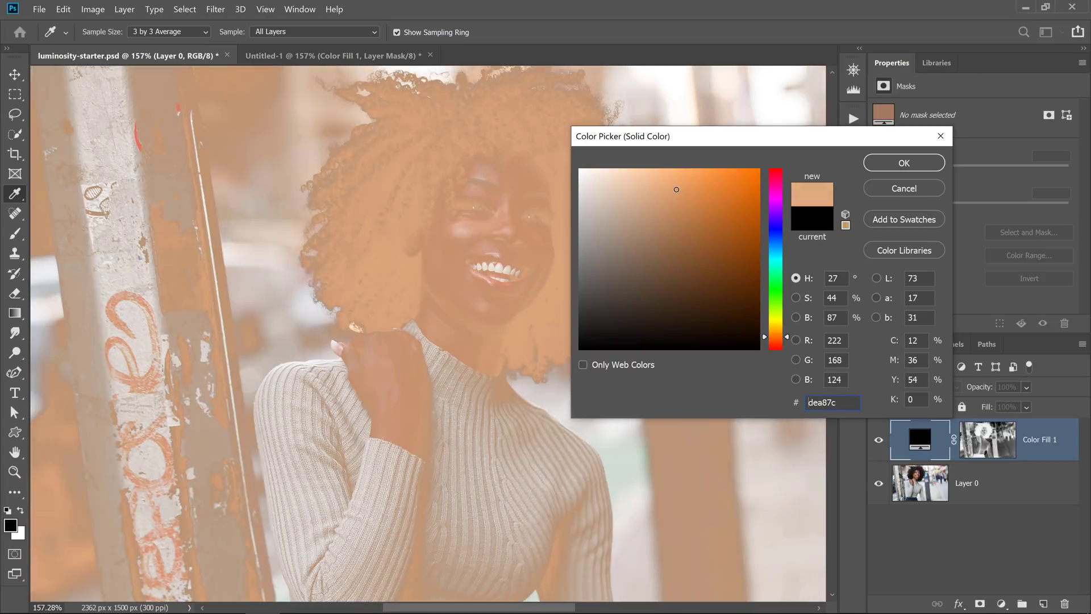
{"action": "left_click_drag", "start_coordinate": [775, 337], "coordinate": [775, 330]}
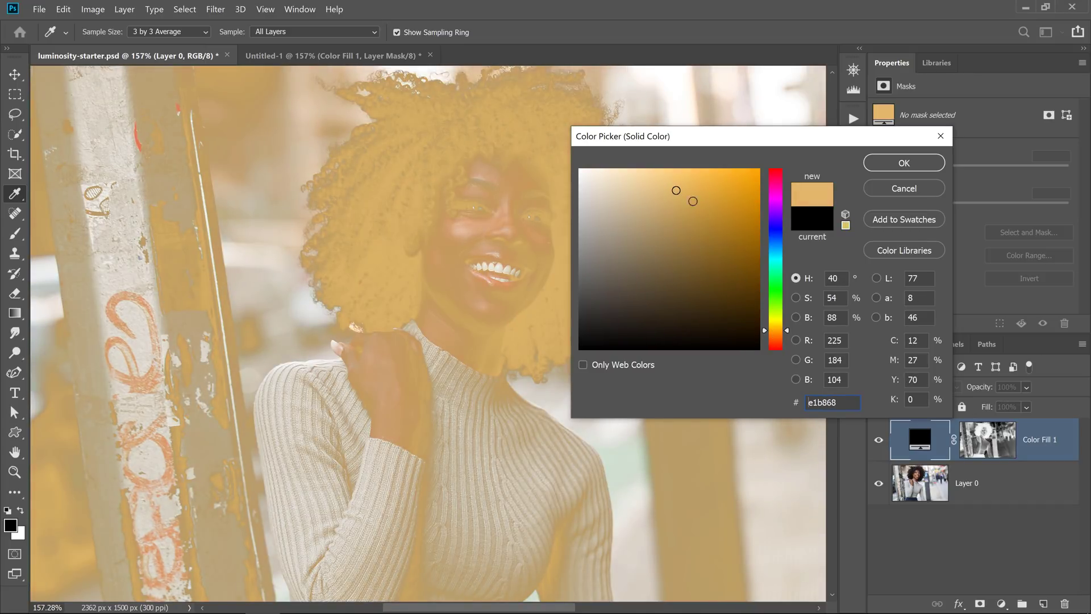
{"action": "left_click", "coordinate": [900, 166]}
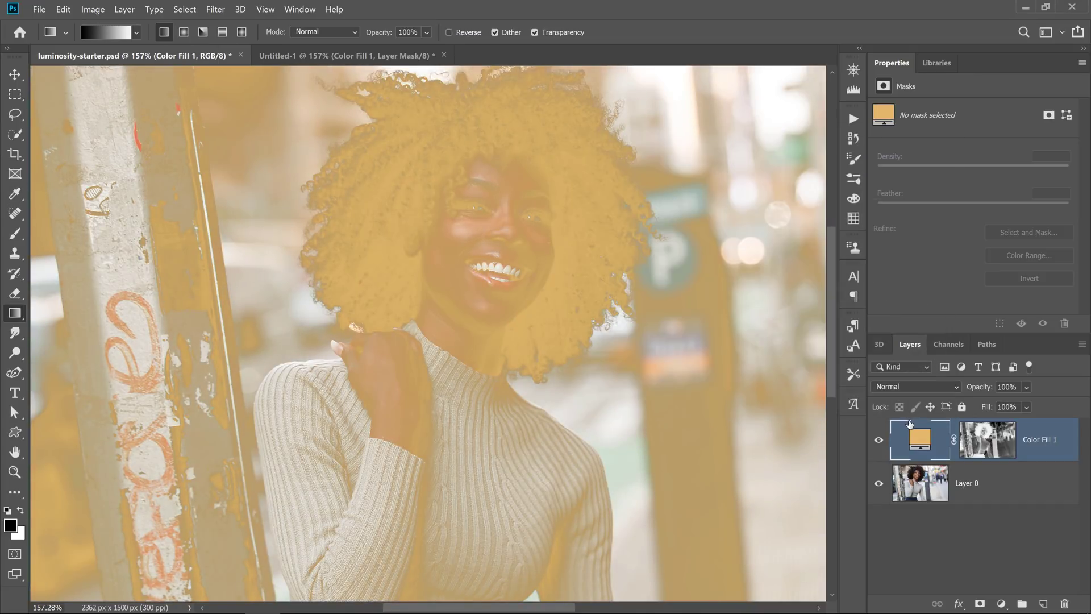
Step: Set the fill layer to Overlay at 41% opacity, then delete it
{"action": "left_click", "coordinate": [899, 385]}
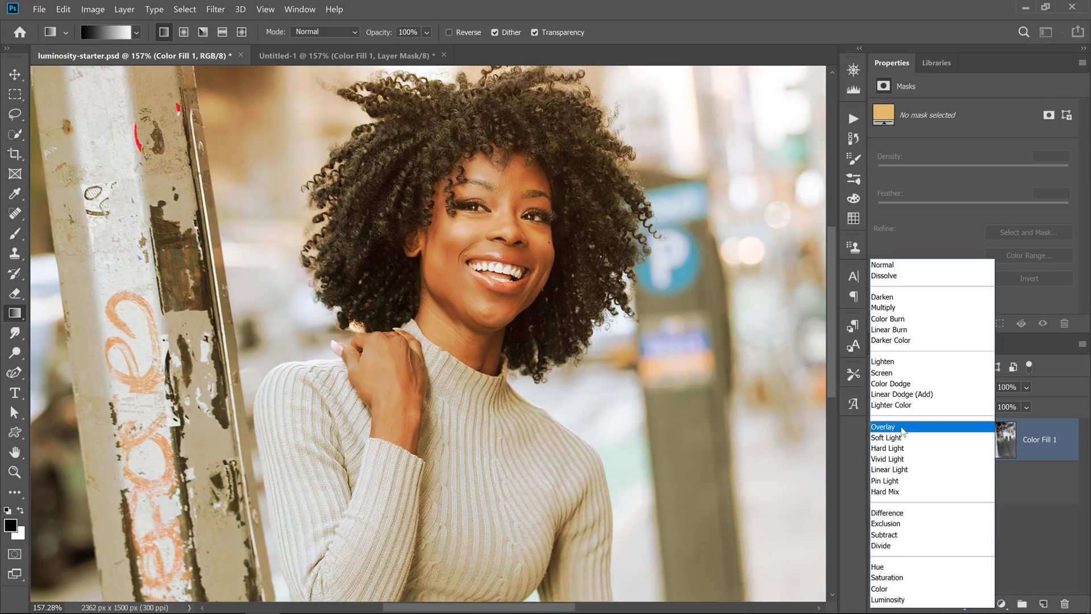
{"action": "left_click", "coordinate": [898, 425]}
{"action": "left_click_drag", "start_coordinate": [943, 385], "coordinate": [934, 397]}
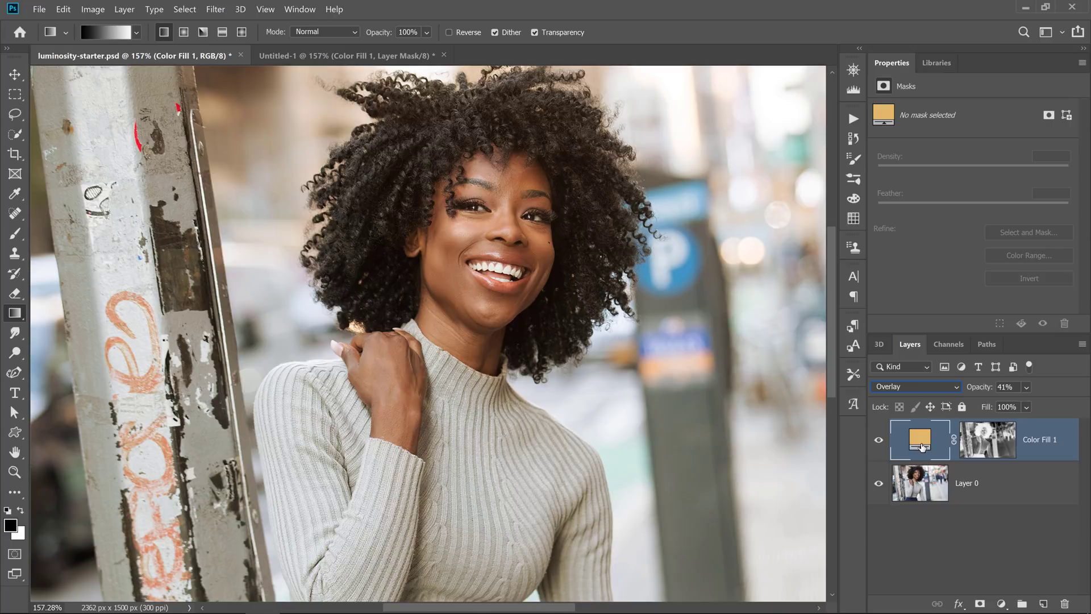
{"action": "left_click_drag", "start_coordinate": [930, 444], "coordinate": [1065, 603]}
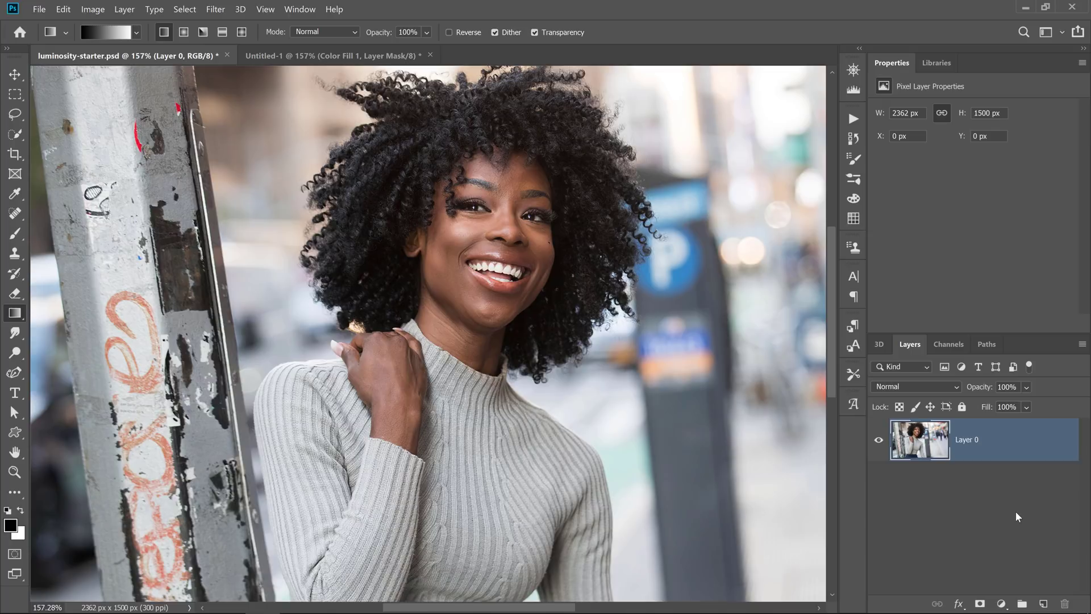
Step: In the Untitled-1 document, hide the Color Fill 1 layer and select Layer 0
{"action": "left_click", "coordinate": [942, 345]}
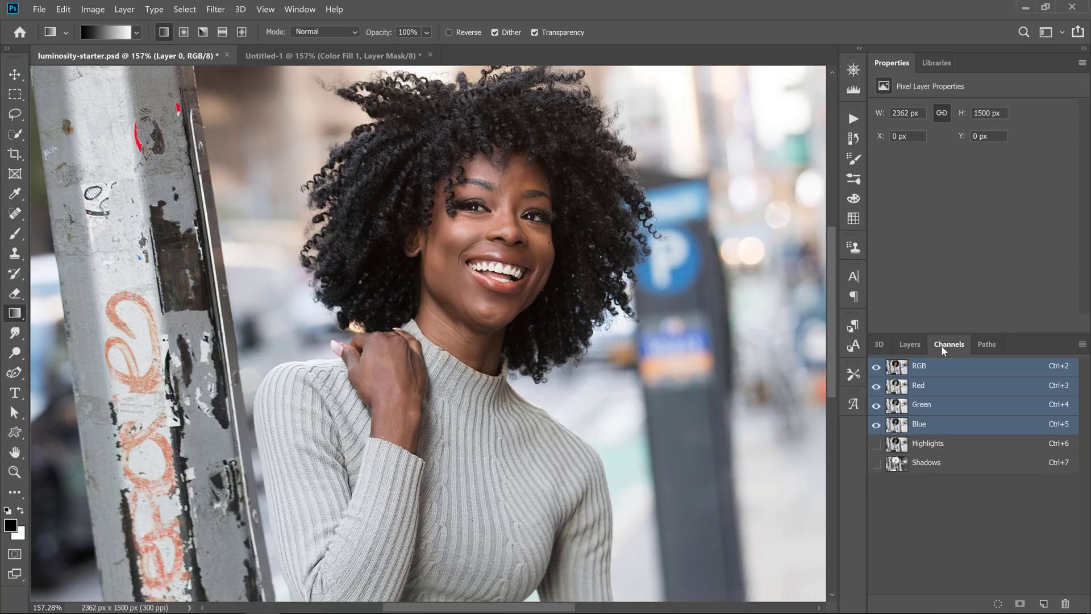
{"action": "left_click", "coordinate": [966, 449]}
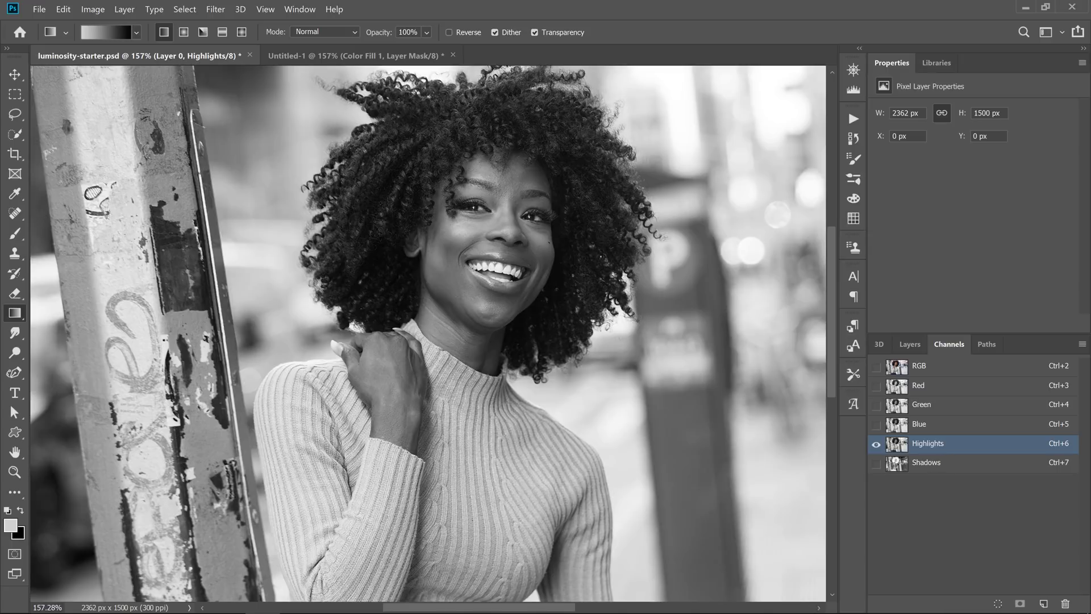
{"action": "left_click", "coordinate": [353, 55]}
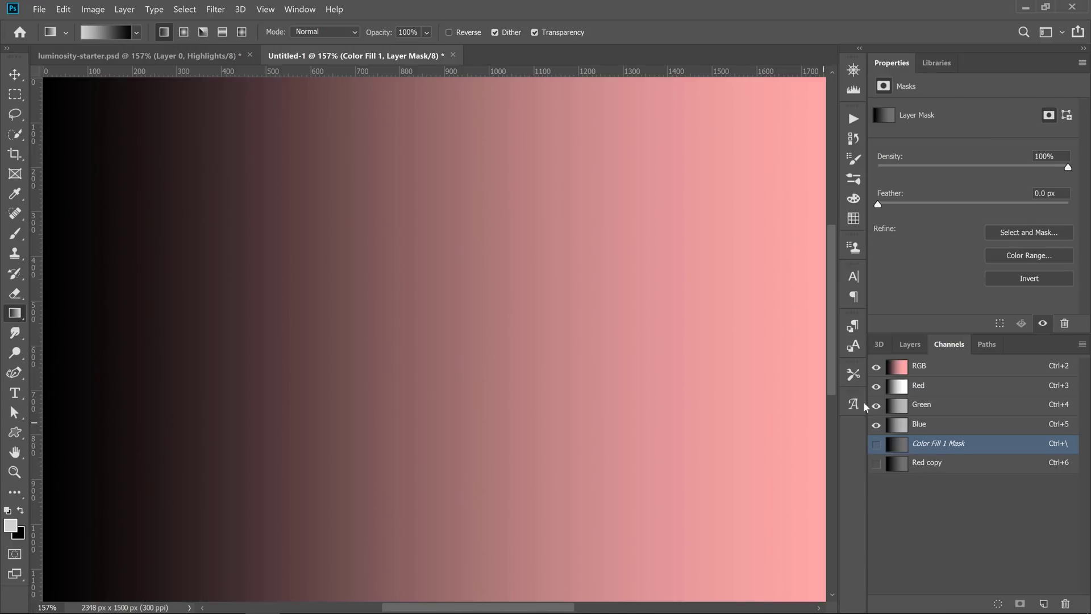
{"action": "left_click", "coordinate": [910, 345]}
{"action": "left_click", "coordinate": [879, 439]}
{"action": "left_click", "coordinate": [913, 489]}
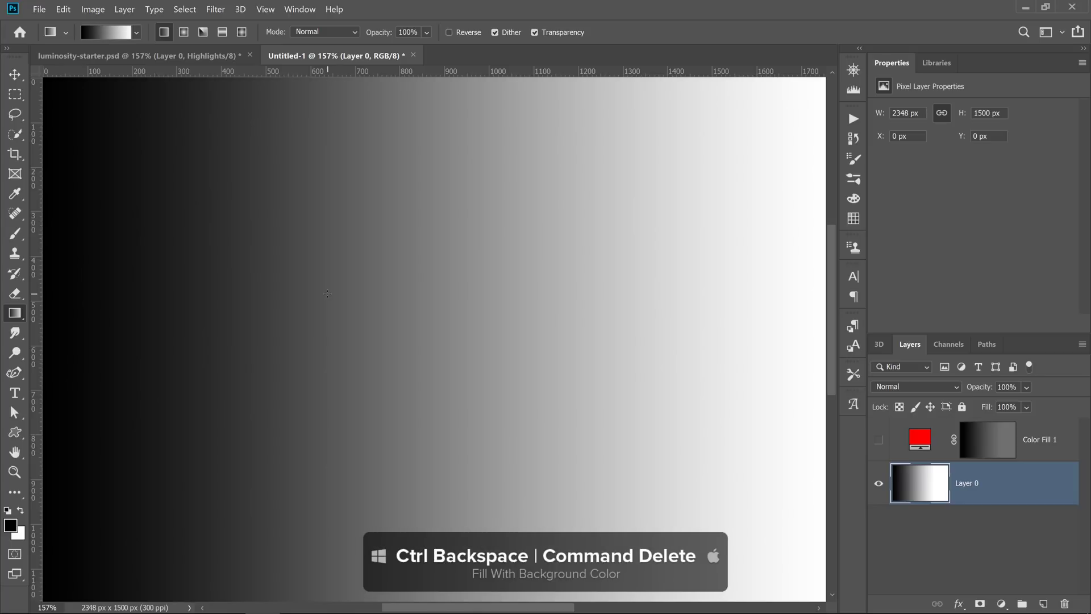
Step: Fill Layer 0 with white, delete Color Fill 1, and draw a first rectangular selection
{"action": "key", "text": "ctrl+BackSpace"}
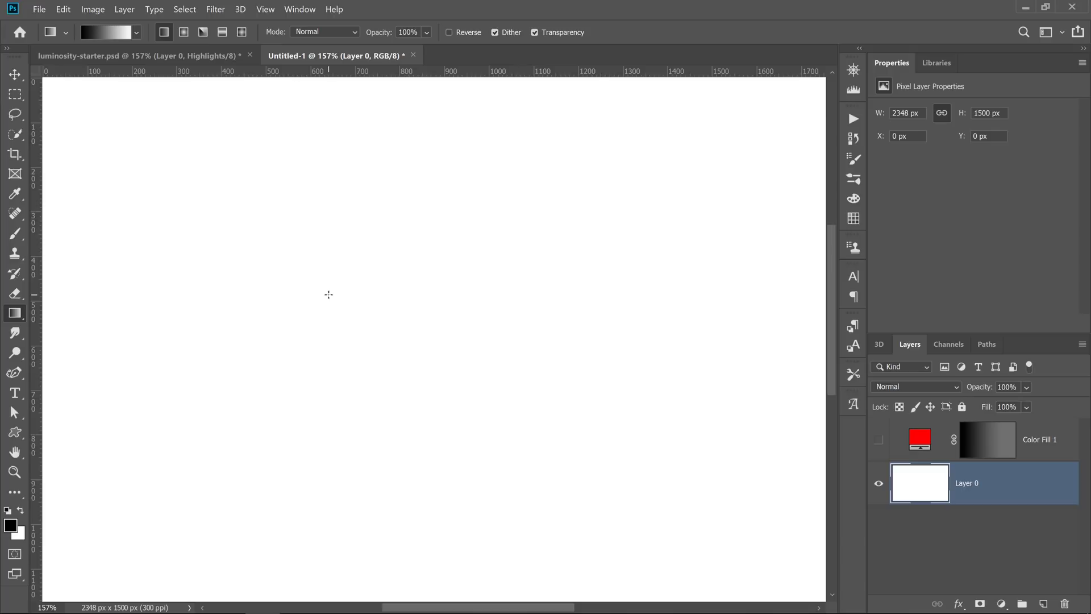
{"action": "left_click_drag", "start_coordinate": [925, 425], "coordinate": [1066, 604]}
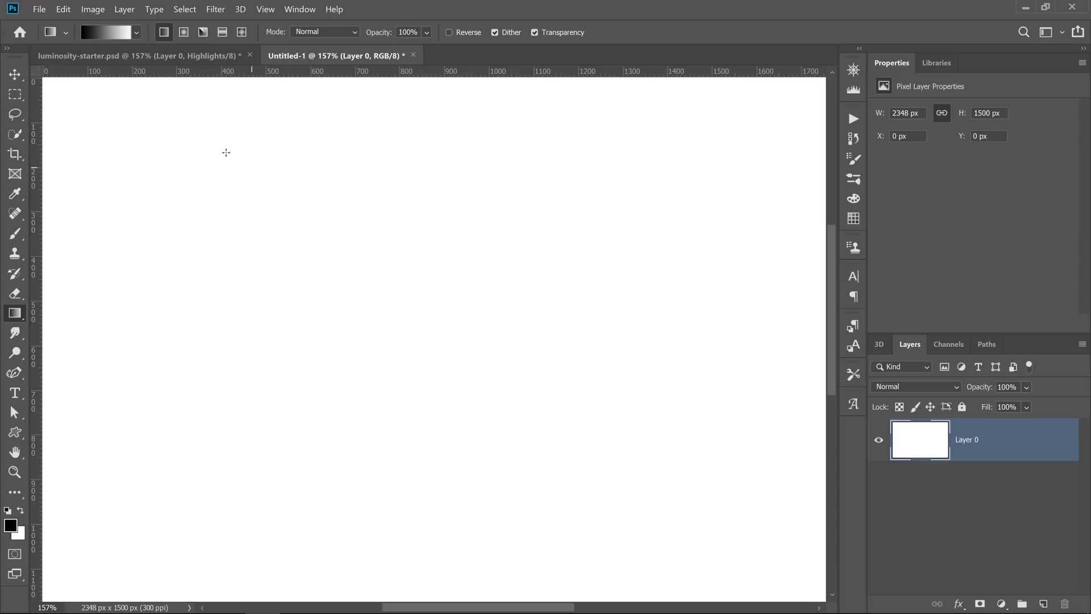
{"action": "left_click", "coordinate": [17, 95]}
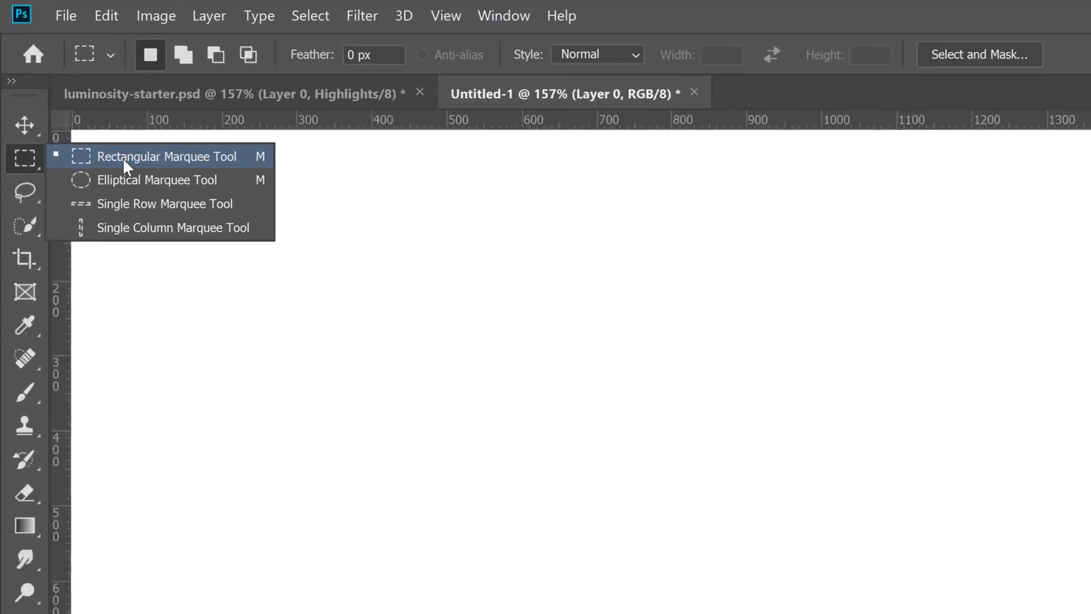
{"action": "left_click", "coordinate": [127, 161]}
{"action": "left_click_drag", "start_coordinate": [232, 213], "coordinate": [522, 496]}
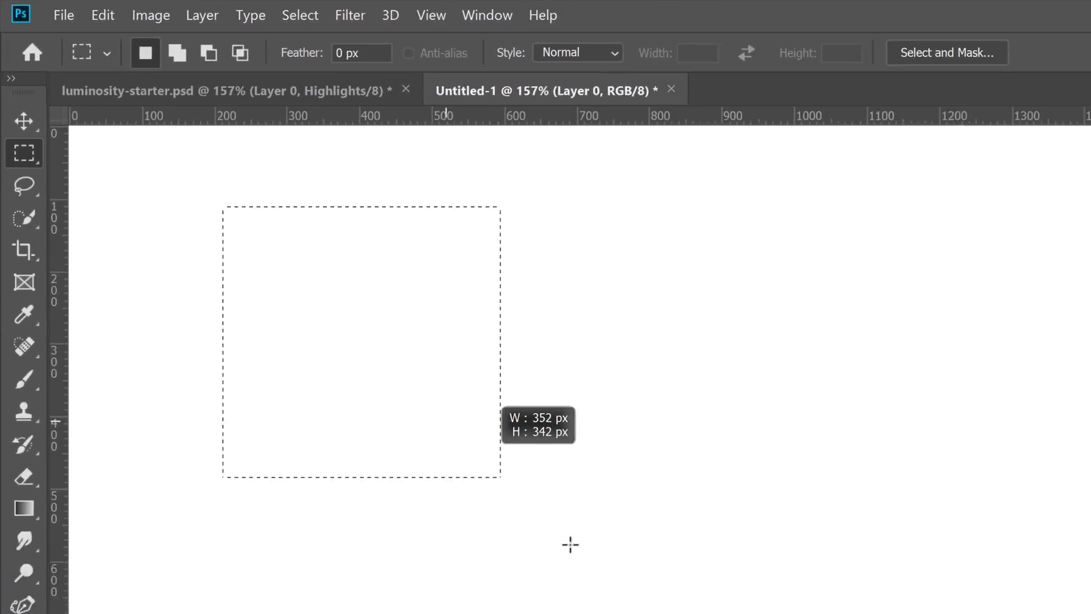
{"action": "left_click_drag", "start_coordinate": [570, 545], "coordinate": [549, 473]}
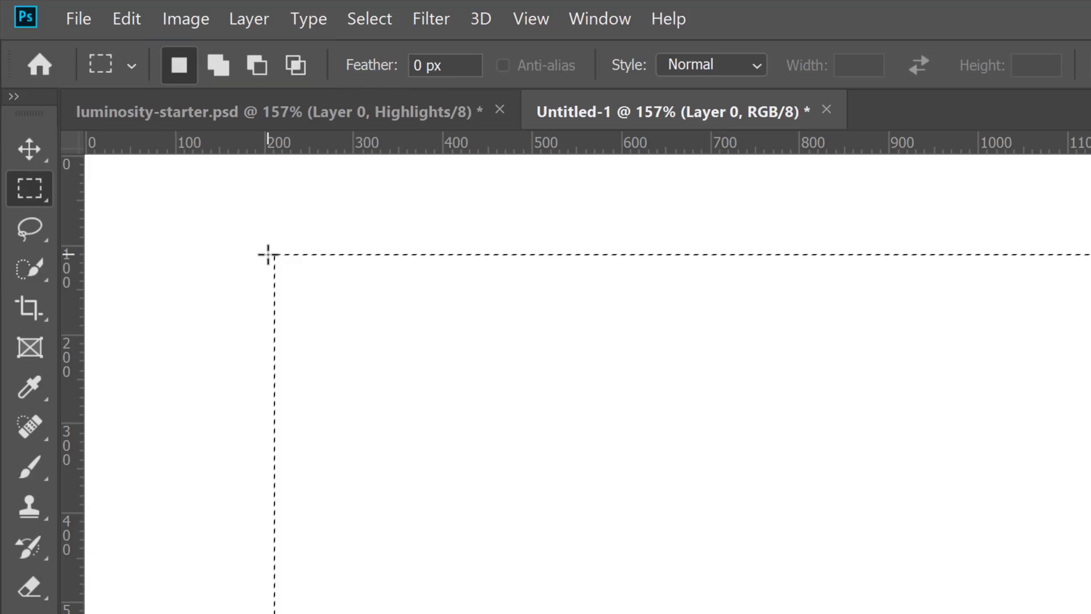
Step: Add a rectangle to the right of the selection and subtract one at the upper left
{"action": "left_click", "coordinate": [220, 67]}
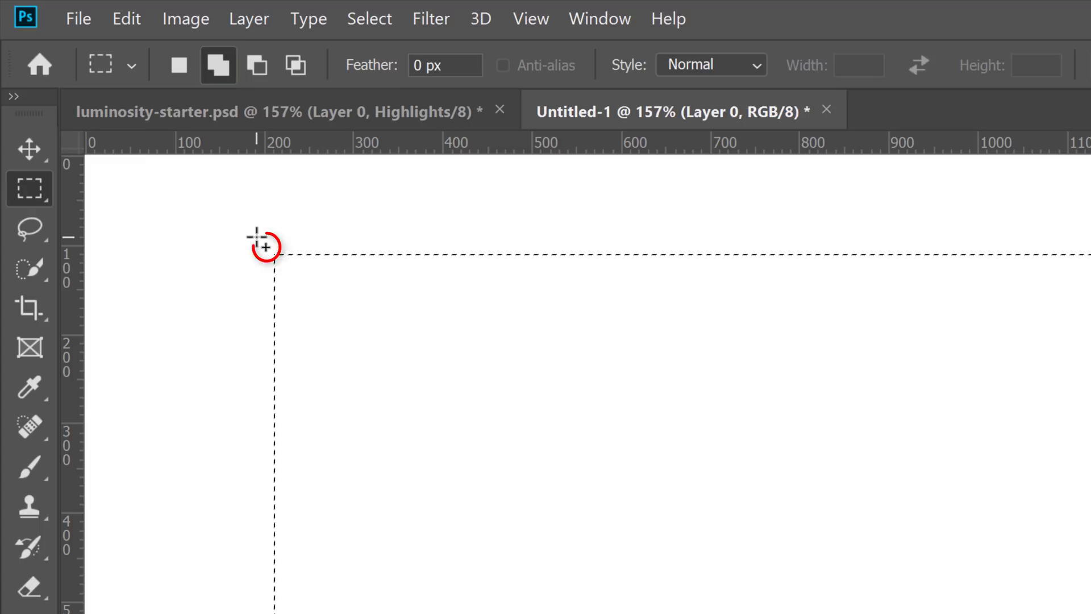
{"action": "left_click_drag", "start_coordinate": [655, 183], "coordinate": [353, 412]}
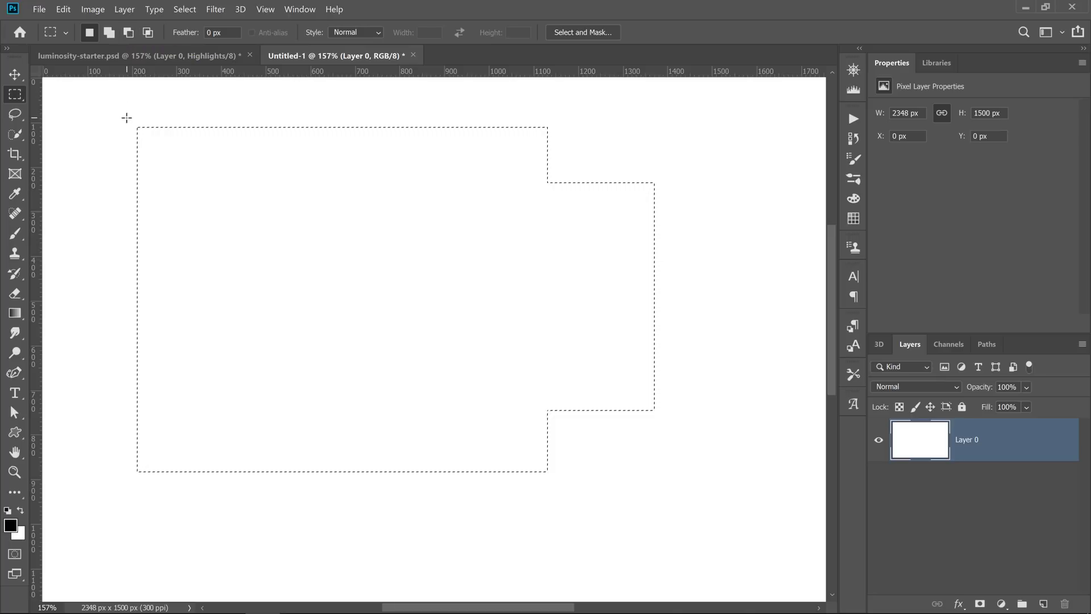
{"action": "key", "text": "alt"}
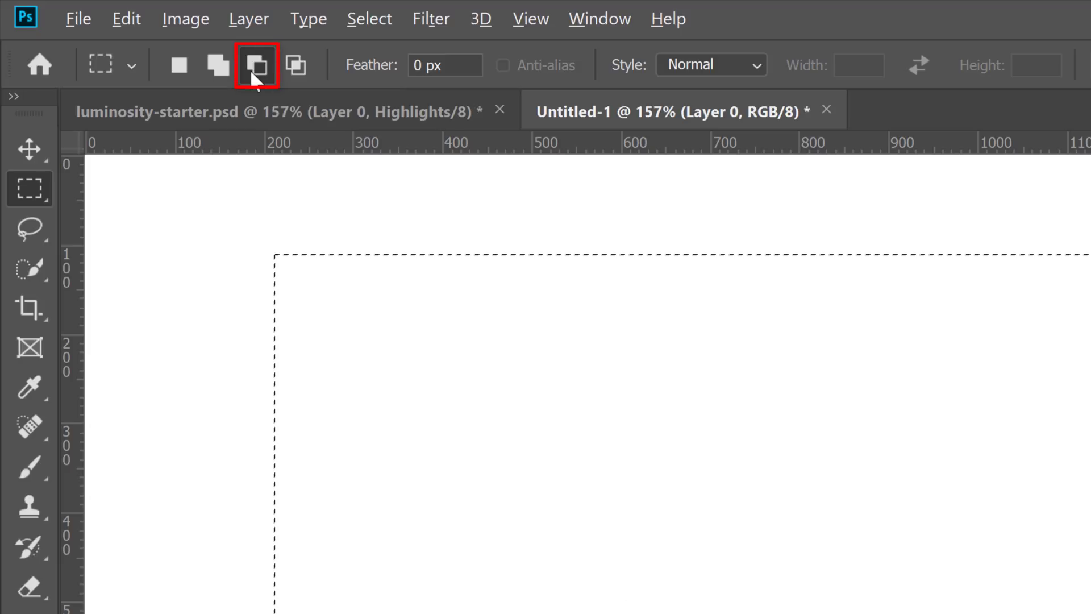
{"action": "left_click_drag", "start_coordinate": [178, 200], "coordinate": [306, 377]}
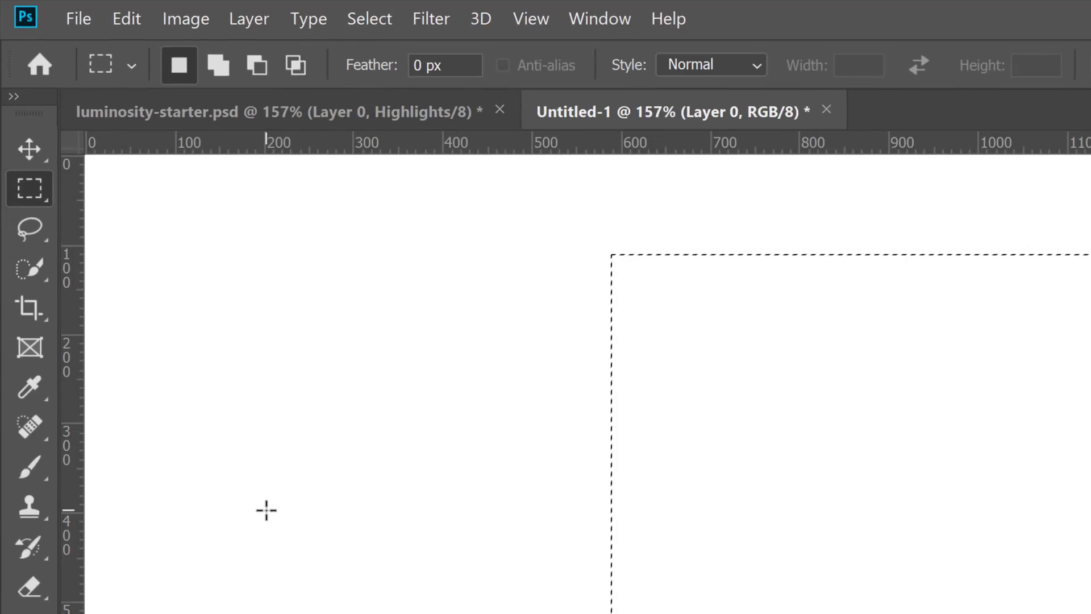
Step: Draw a rectangle with Alt+Shift to intersect it with the existing selection
{"action": "key", "text": "alt+shift"}
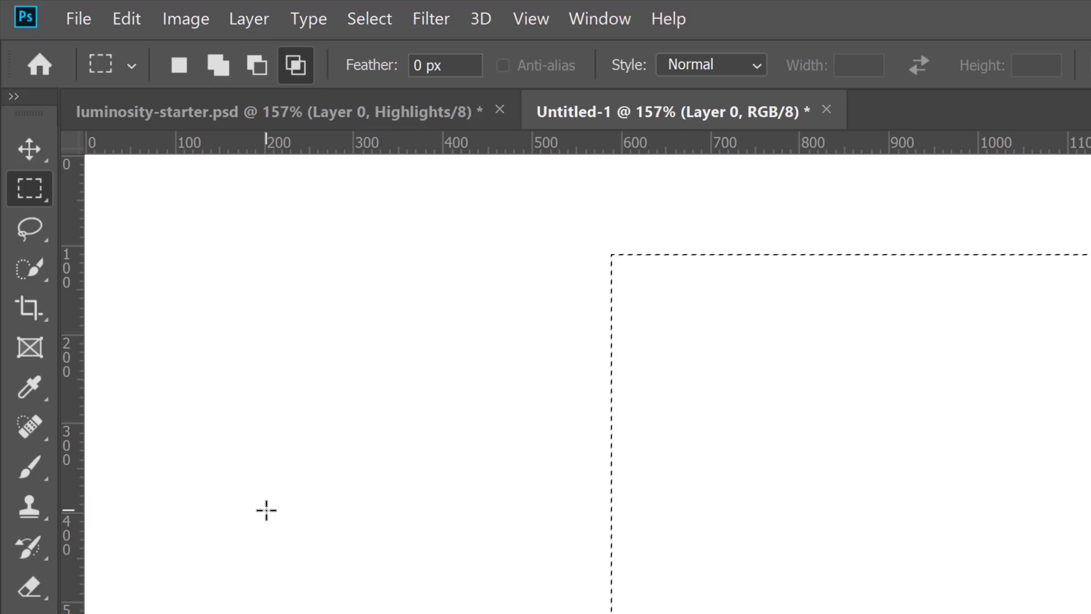
{"action": "left_click", "coordinate": [232, 343]}
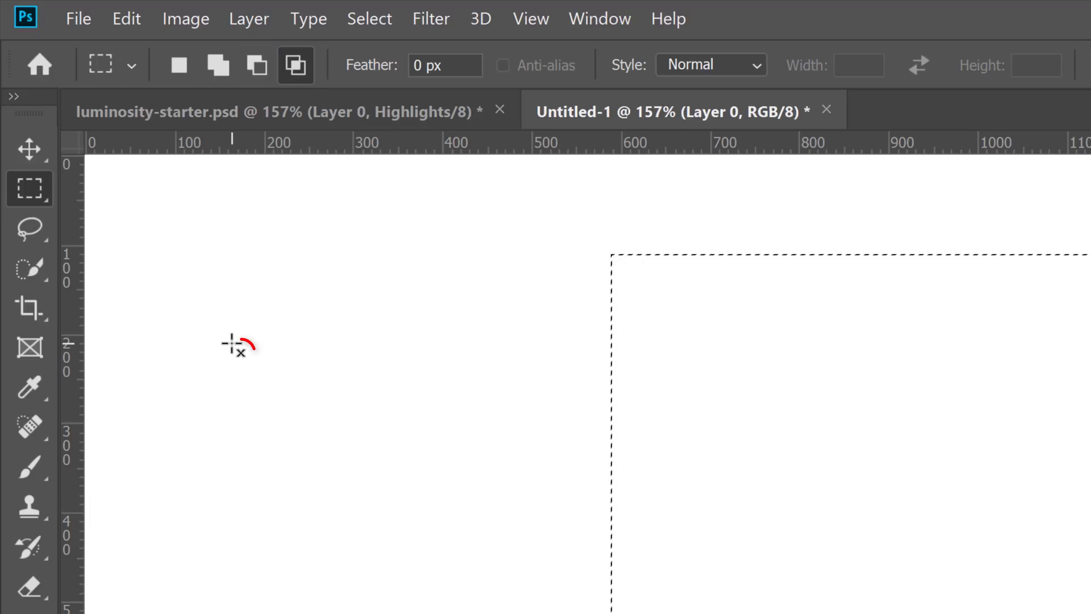
{"action": "left_click_drag", "start_coordinate": [231, 344], "coordinate": [522, 403]}
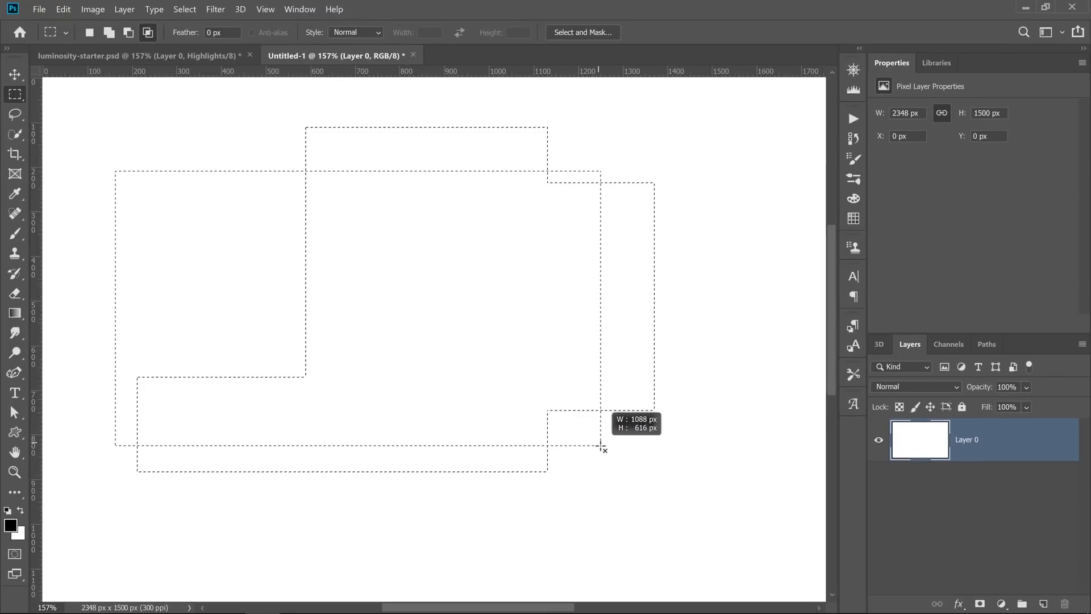
{"action": "left_click_drag", "start_coordinate": [522, 403], "coordinate": [601, 447]}
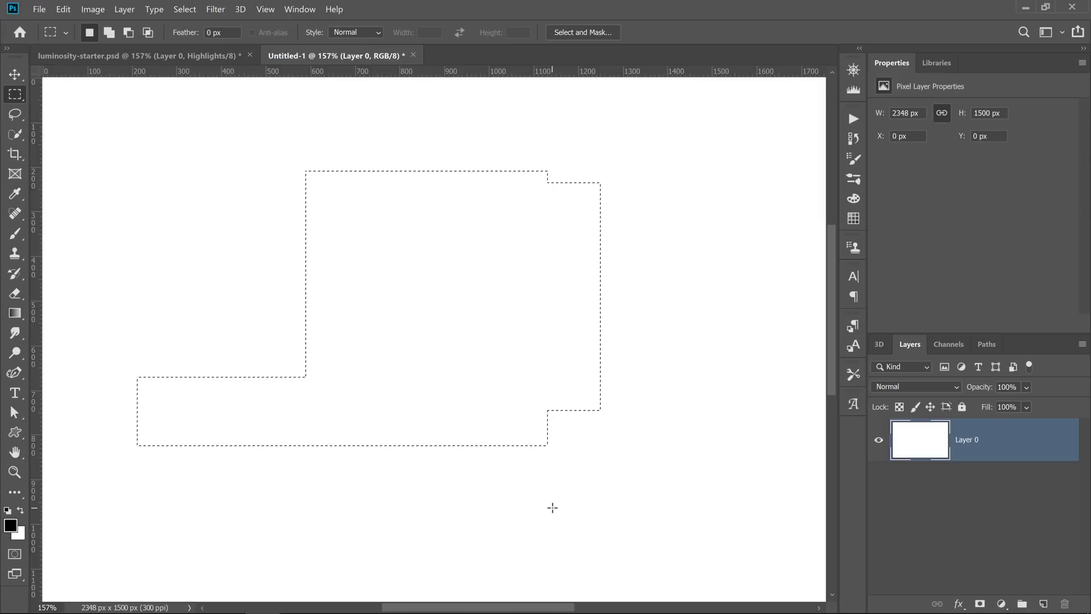
Step: In the portrait, load Highlights as a selection and narrow it with a luminosity channel
{"action": "left_click", "coordinate": [189, 57]}
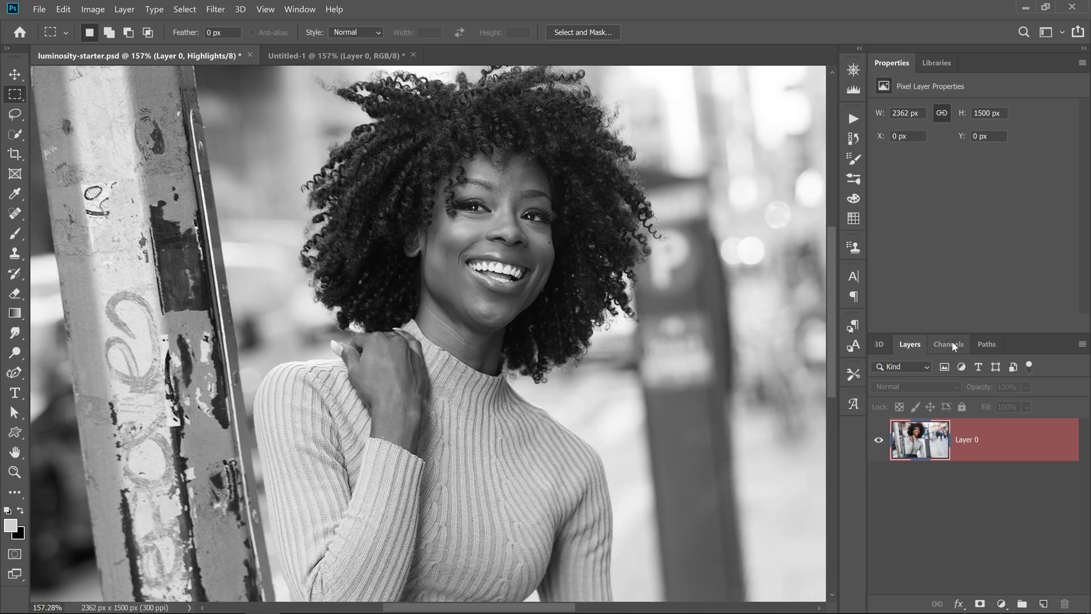
{"action": "left_click", "coordinate": [951, 343]}
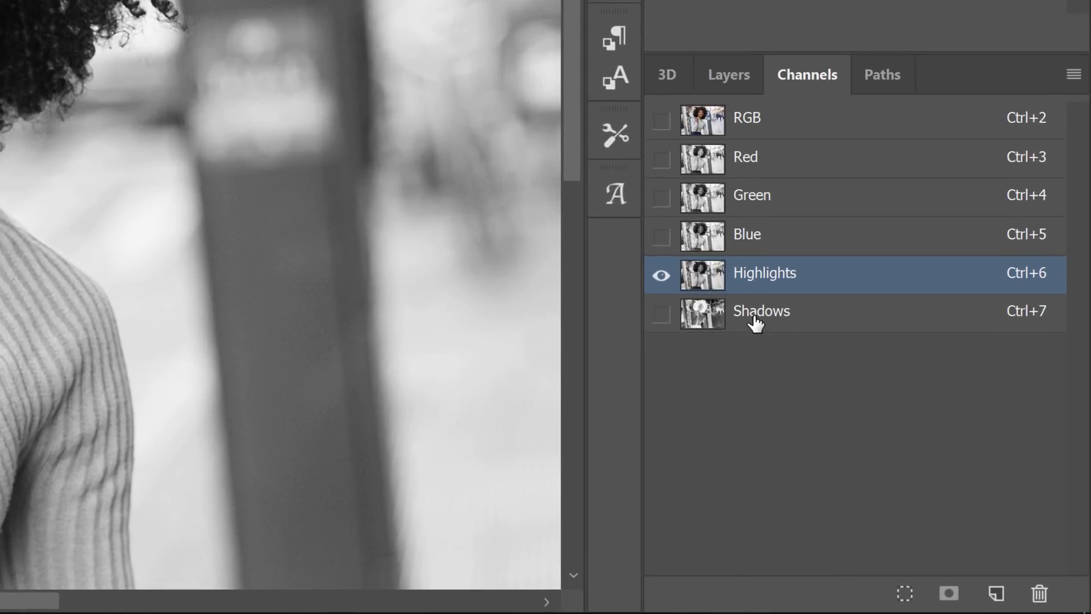
{"action": "left_click", "coordinate": [809, 364]}
{"action": "left_click", "coordinate": [773, 282]}
{"action": "key", "text": "ctrl"}
{"action": "left_click", "coordinate": [709, 277], "text": "ctrl"}
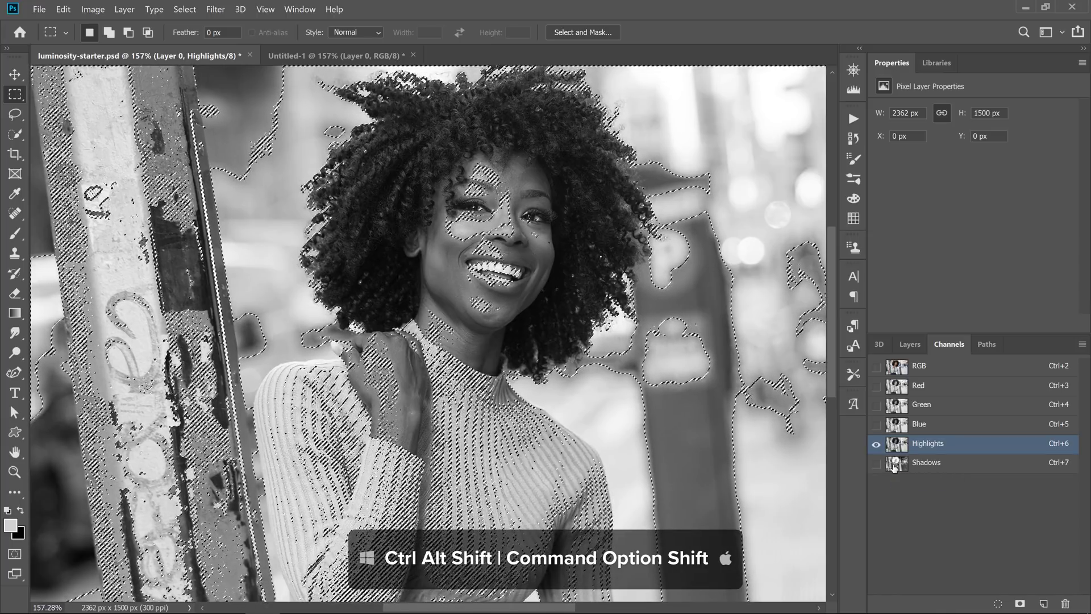
{"action": "left_click", "coordinate": [895, 464], "text": "ctrl+alt+shift"}
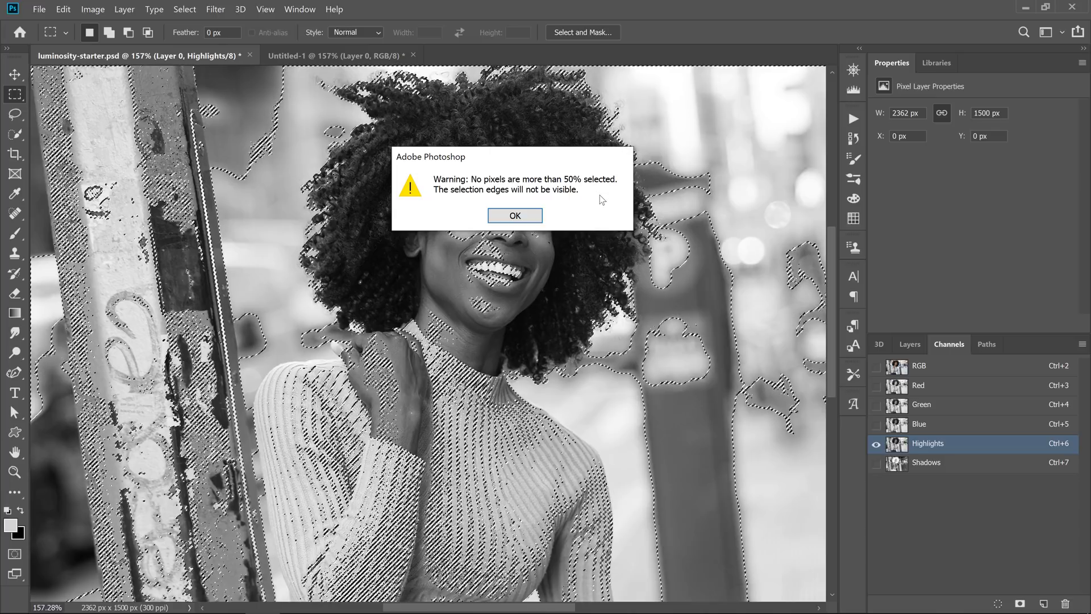
{"action": "left_click", "coordinate": [515, 215]}
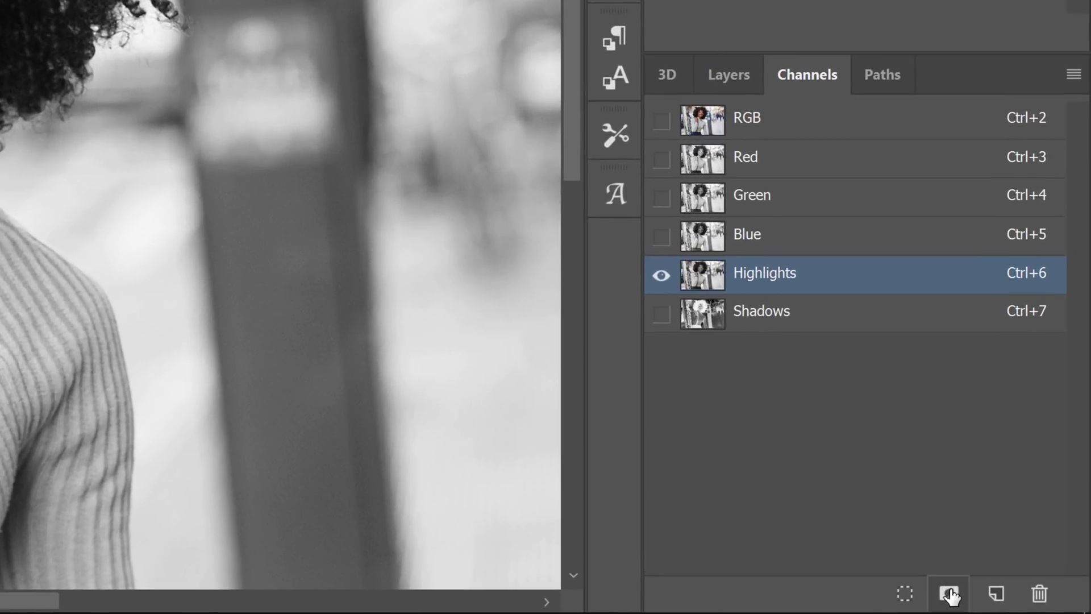
Step: Save the selection as a channel named 'Midtones' and compare it with Highlights and Shadows
{"action": "left_click", "coordinate": [948, 594]}
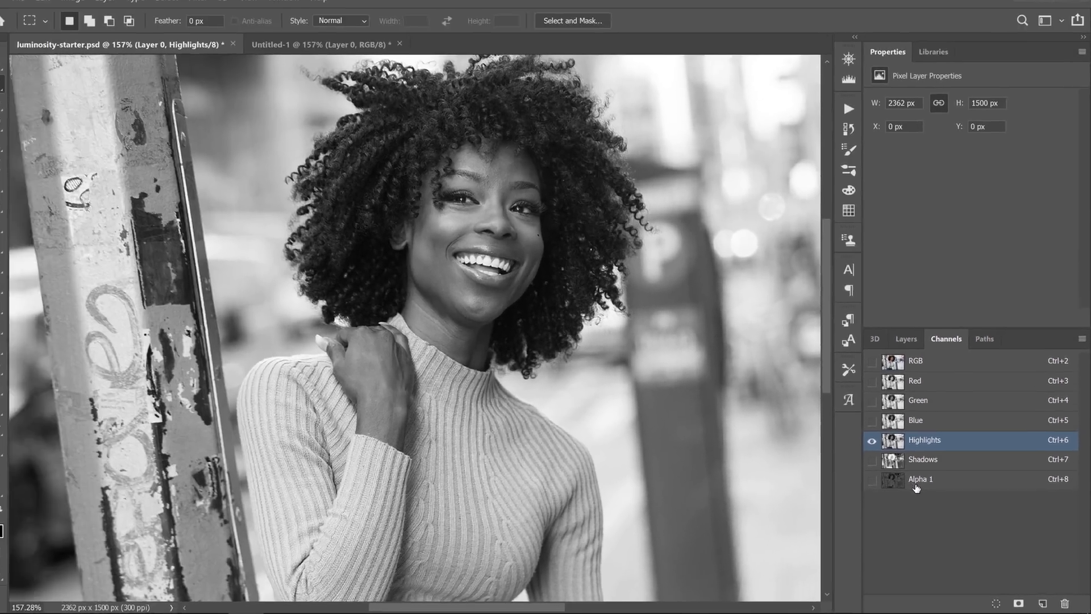
{"action": "left_click", "coordinate": [916, 483]}
{"action": "type", "text": "Midtones"}
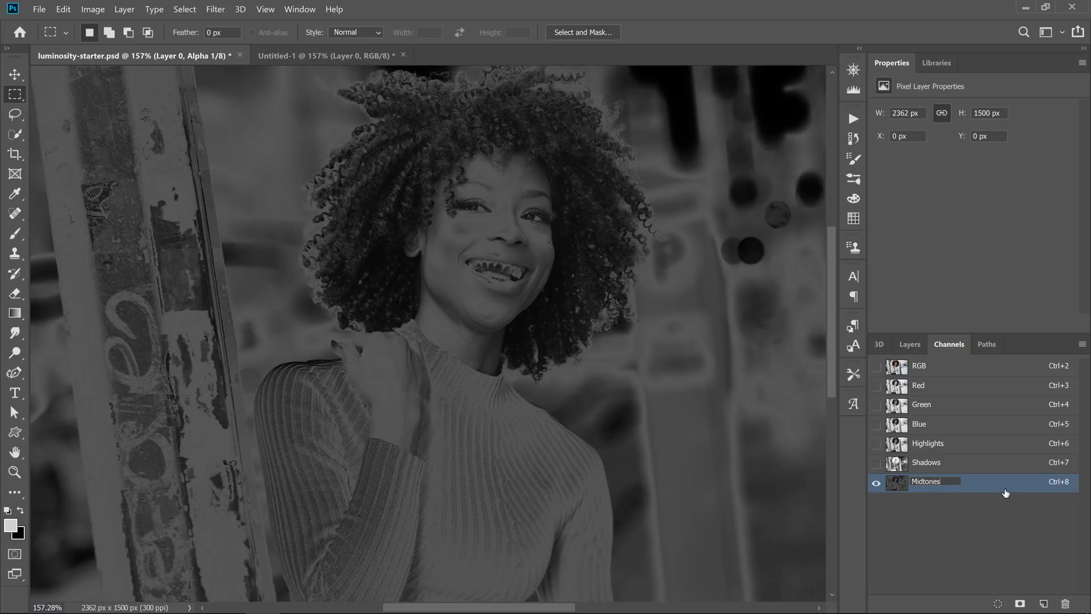
{"action": "key", "text": "Return"}
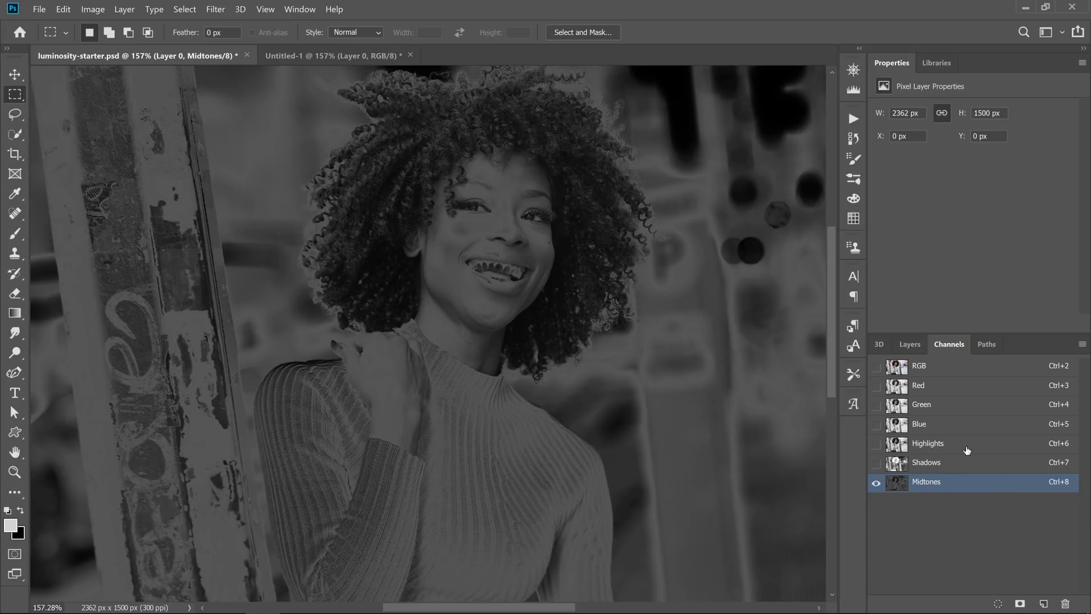
{"action": "left_click", "coordinate": [953, 444]}
{"action": "left_click", "coordinate": [941, 463]}
{"action": "left_click", "coordinate": [941, 482]}
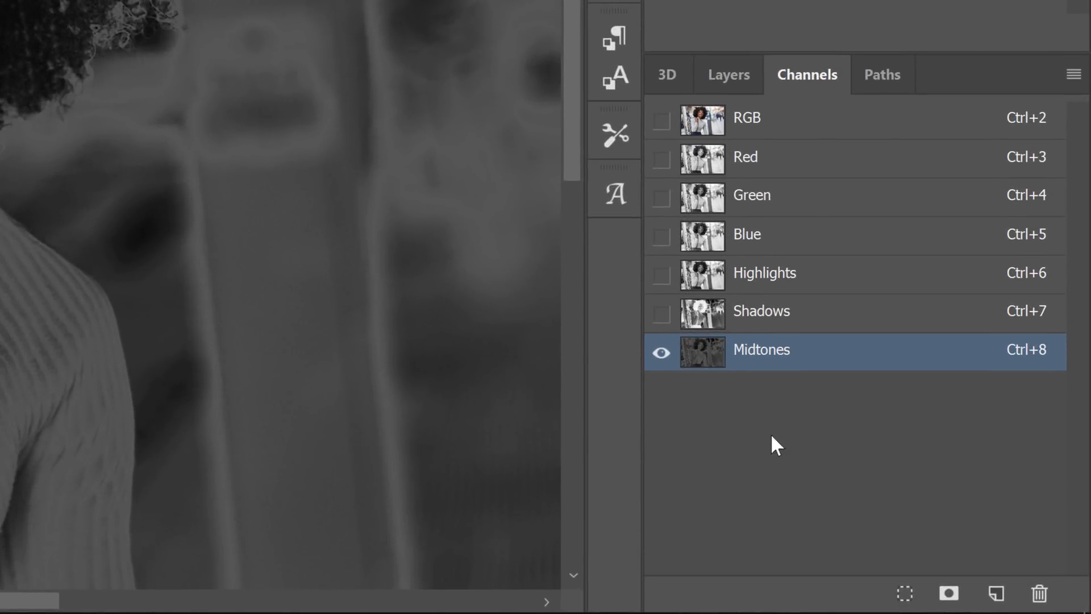
Step: Load Highlights intersected with itself and save the narrower selection as a new channel
{"action": "left_click", "coordinate": [734, 286]}
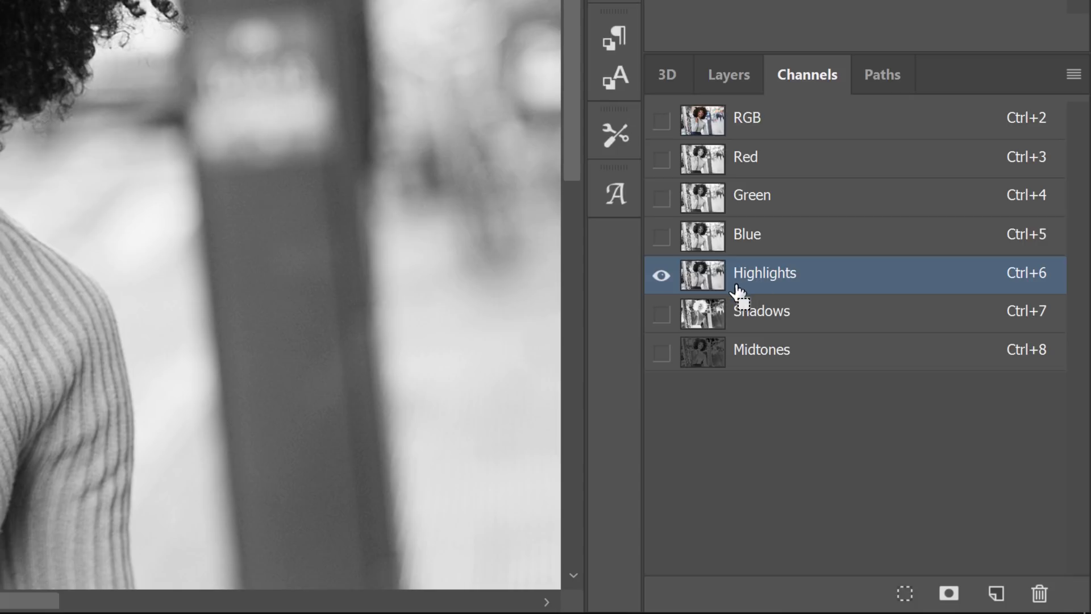
{"action": "key", "text": "ctrl"}
{"action": "left_click", "coordinate": [707, 277], "text": "ctrl"}
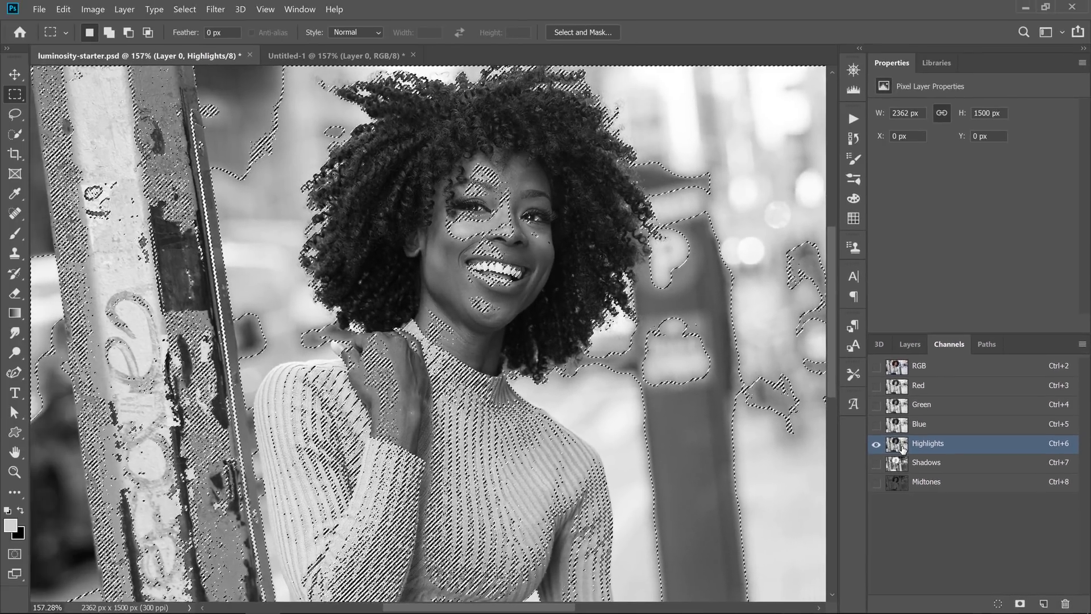
{"action": "key", "text": "ctrl+alt+shift"}
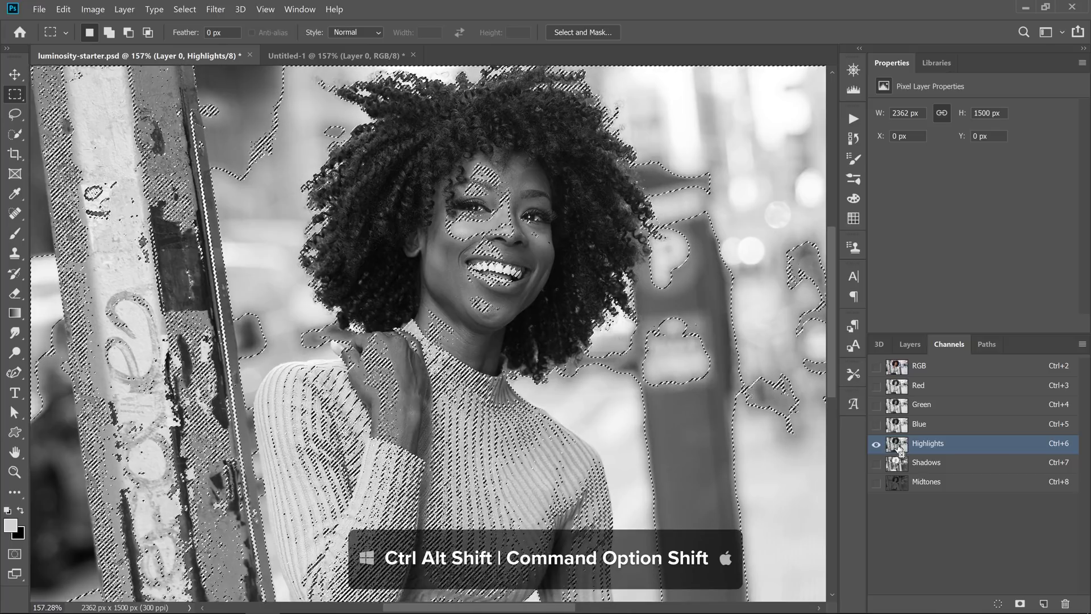
{"action": "left_click", "coordinate": [898, 449], "text": "ctrl+alt+shift"}
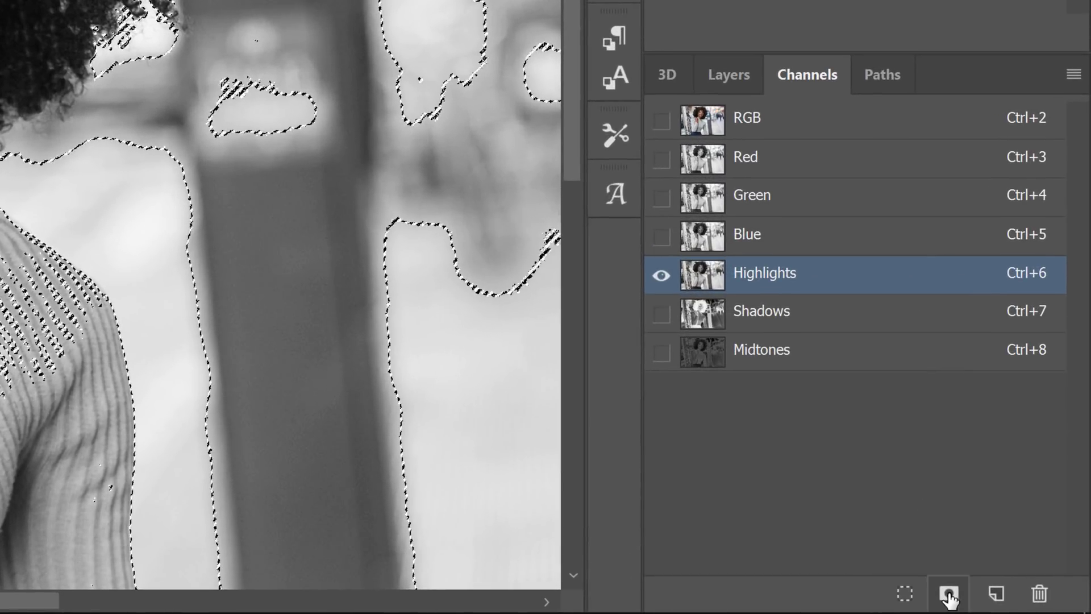
{"action": "left_click", "coordinate": [944, 593]}
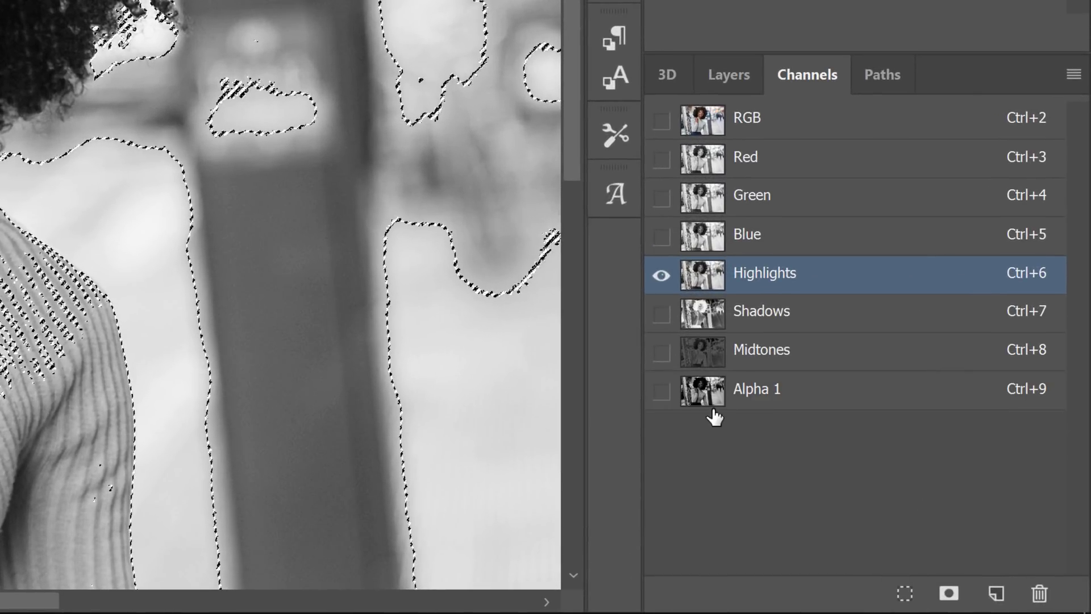
Step: Move the new channel below Highlights and rename it 'Highlights 2'
{"action": "mouse_move", "coordinate": [707, 392]}
{"action": "left_mouse_down"}
{"action": "mouse_move", "coordinate": [717, 301]}
{"action": "mouse_move", "coordinate": [724, 309]}
{"action": "left_mouse_up"}
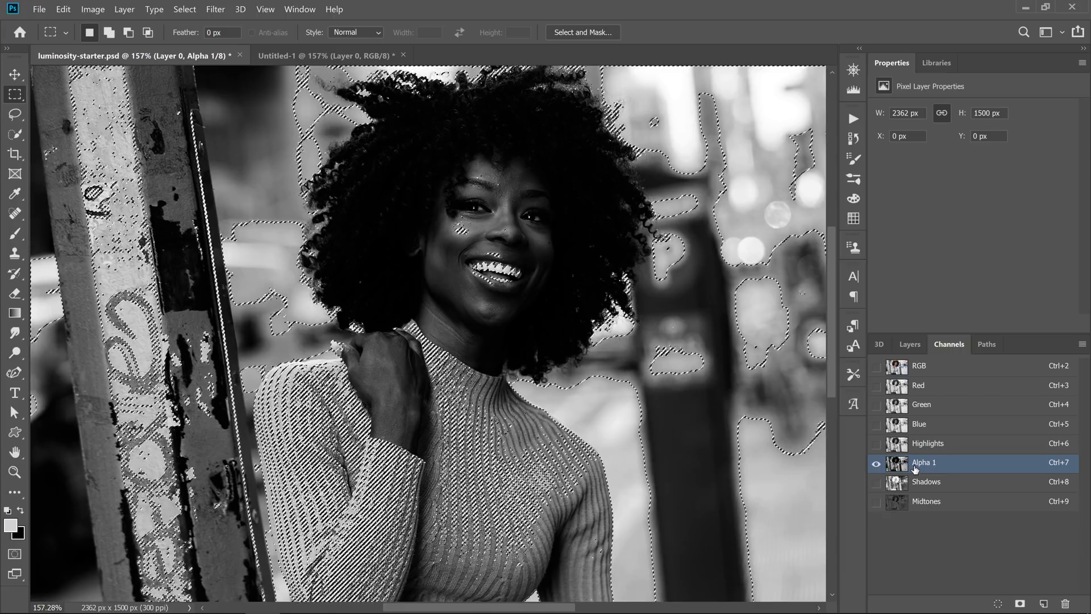
{"action": "double_click", "coordinate": [925, 462]}
{"action": "type", "text": "High"}
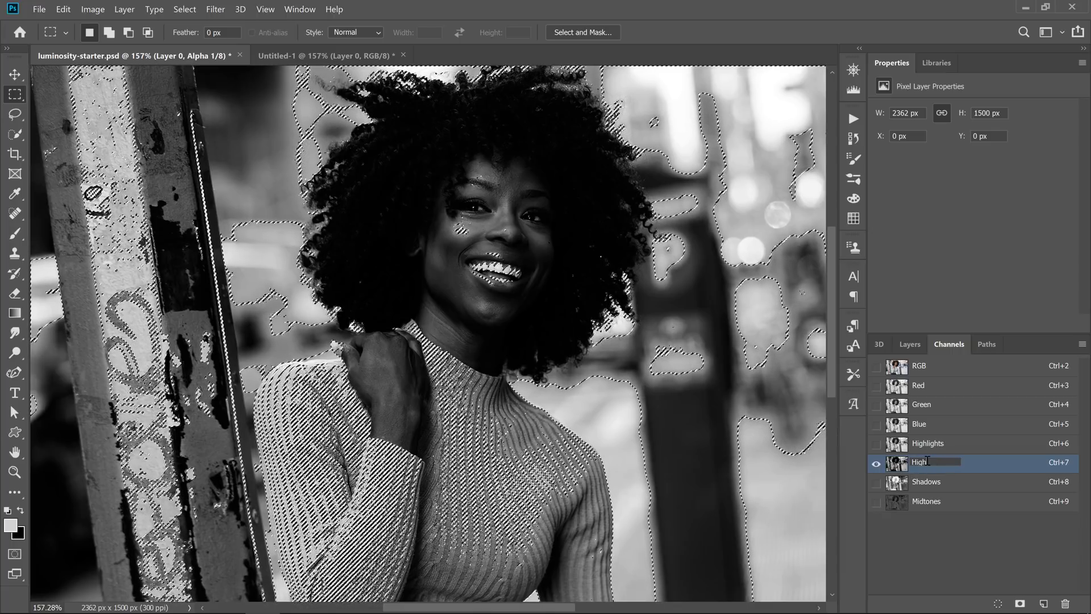
{"action": "type", "text": "lights 2"}
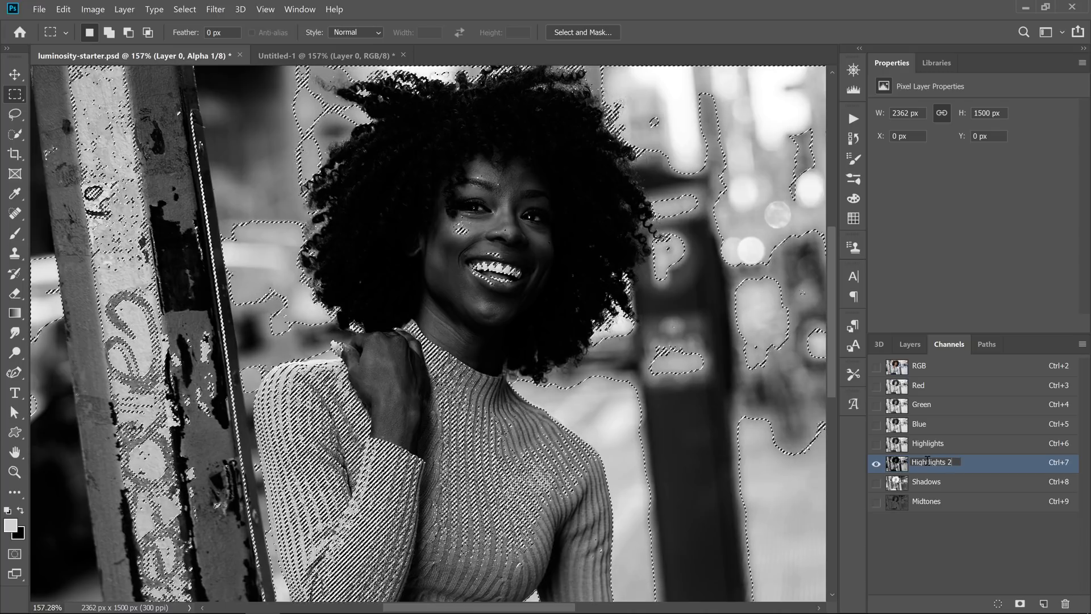
{"action": "key", "text": "Return"}
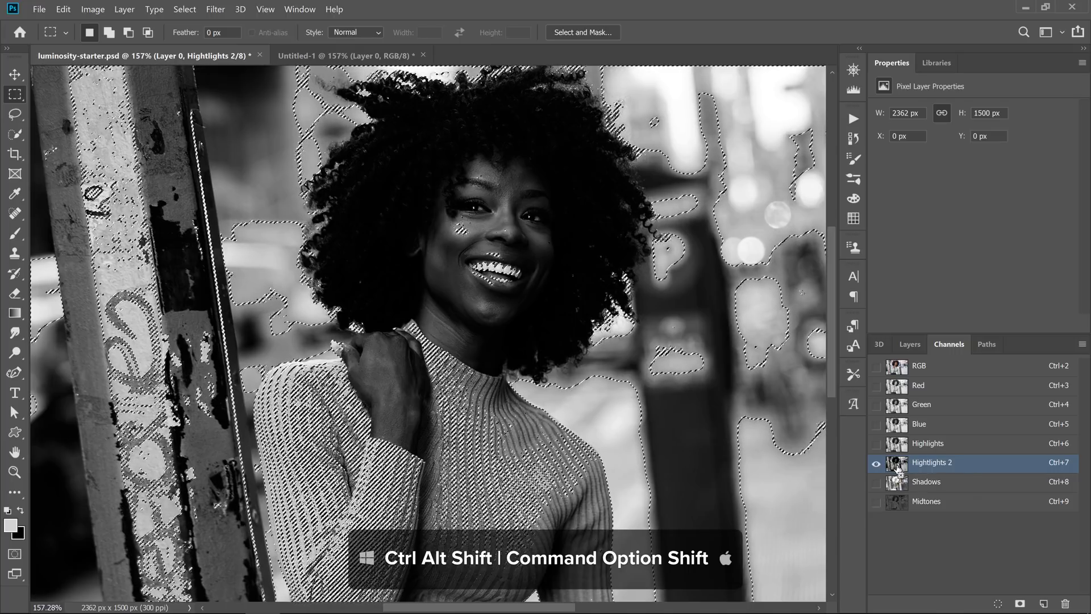
Step: Intersect the selection with Highlights 2 and save it as a channel below it
{"action": "left_click", "coordinate": [898, 465], "text": "ctrl+alt+shift"}
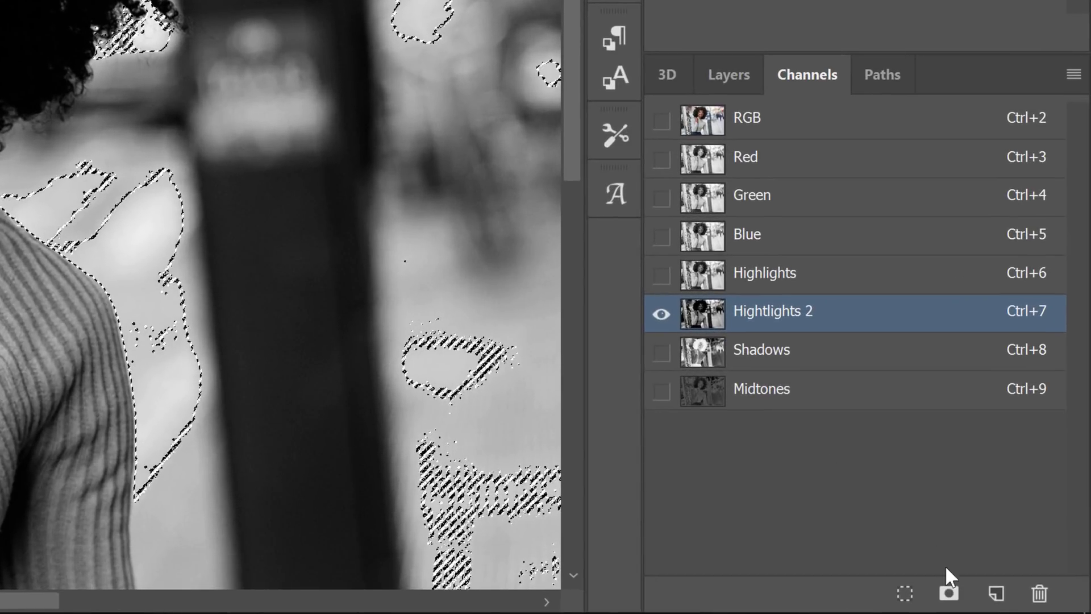
{"action": "left_click", "coordinate": [950, 594]}
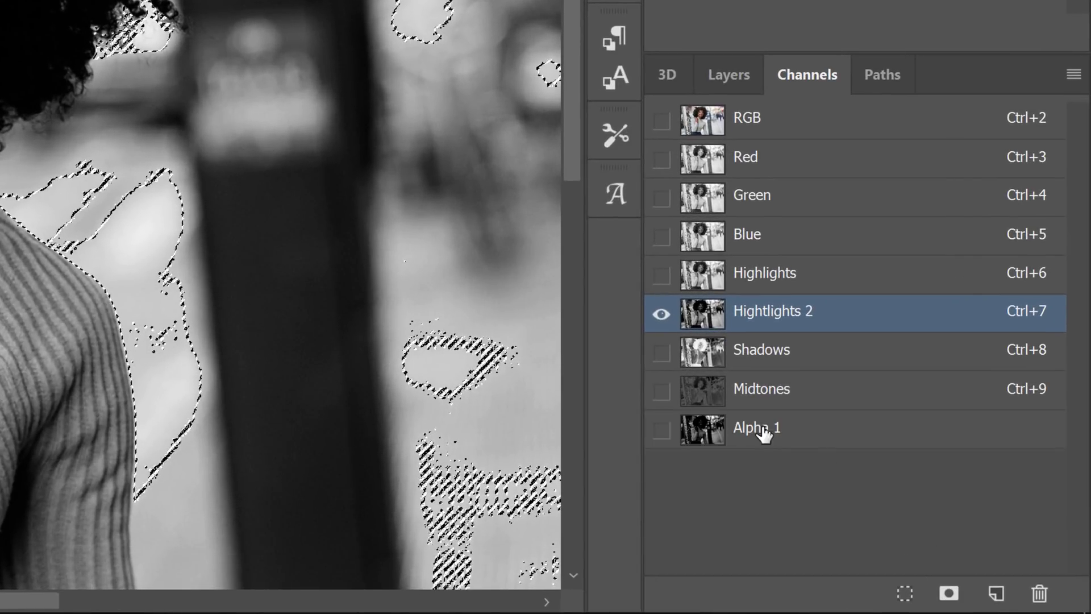
{"action": "left_click_drag", "start_coordinate": [760, 432], "coordinate": [711, 355]}
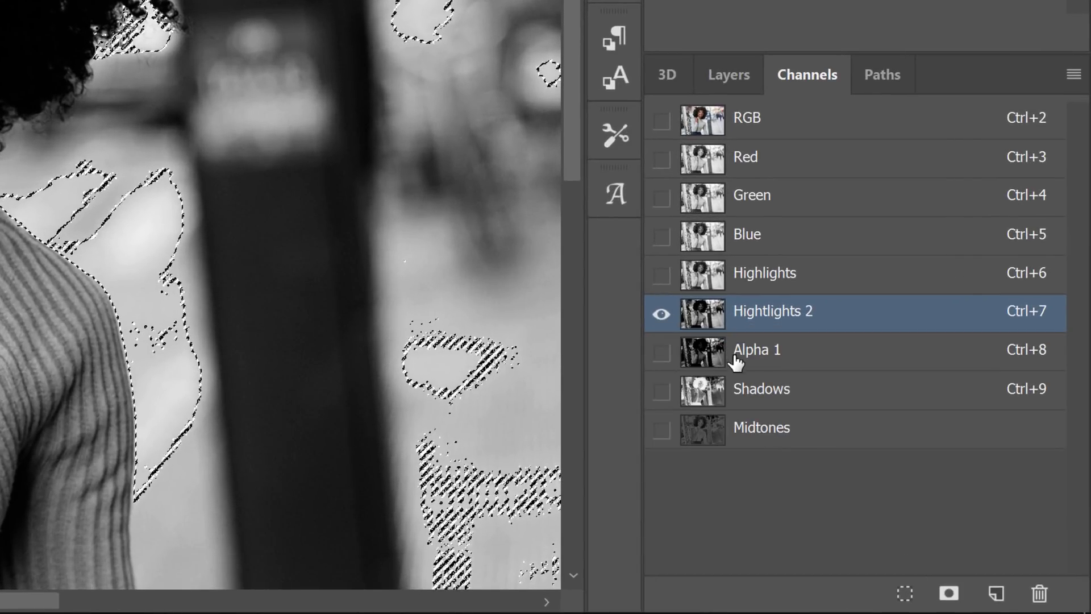
{"action": "left_click", "coordinate": [739, 355]}
Step: Rename the new channel 'Highlights 3', deselect, and view the Shadows channel
{"action": "double_click", "coordinate": [756, 350]}
{"action": "type", "text": "H"}
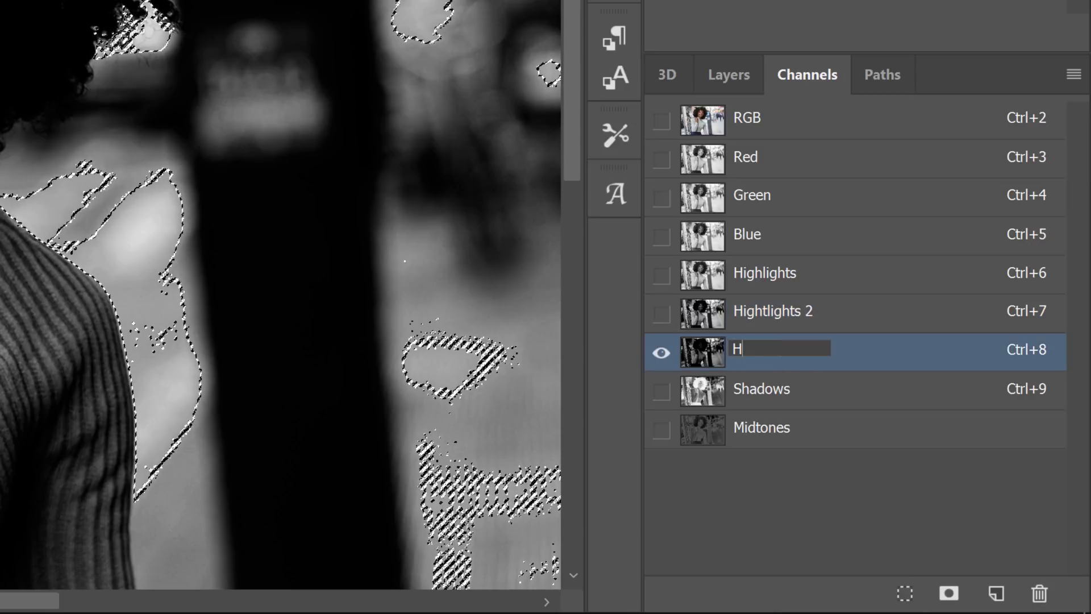
{"action": "type", "text": "ighlights"}
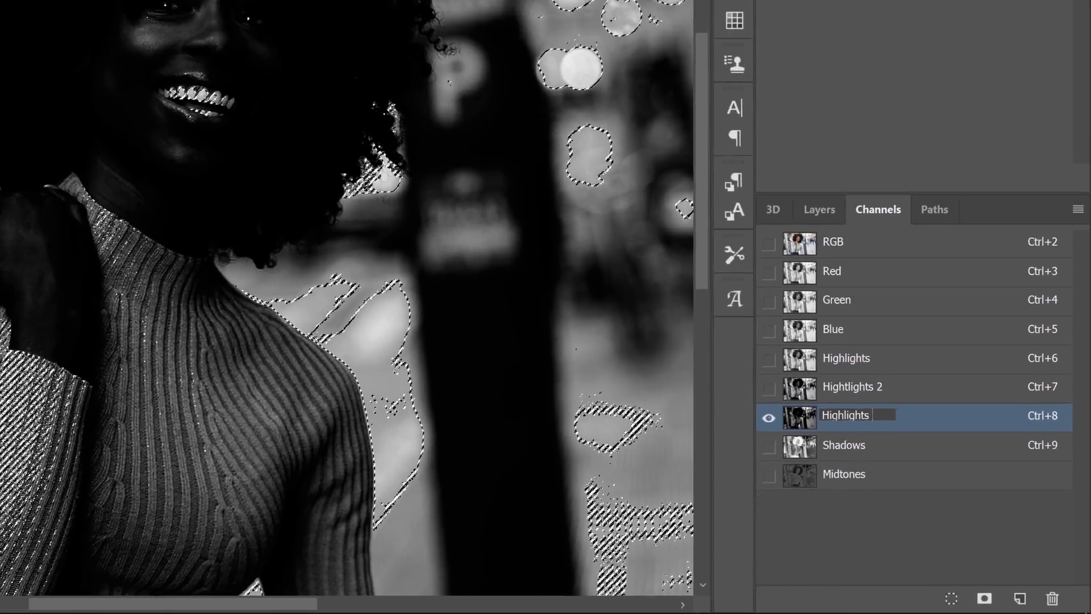
{"action": "type", "text": " 3"}
{"action": "key", "text": "Return"}
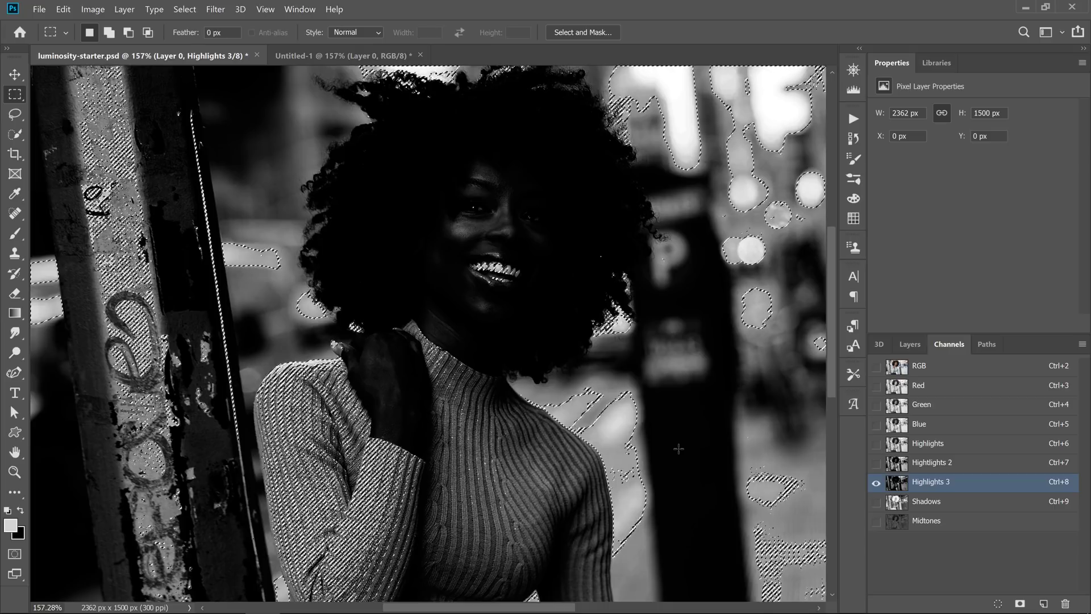
{"action": "key", "text": "ctrl+d"}
{"action": "left_click", "coordinate": [924, 506]}
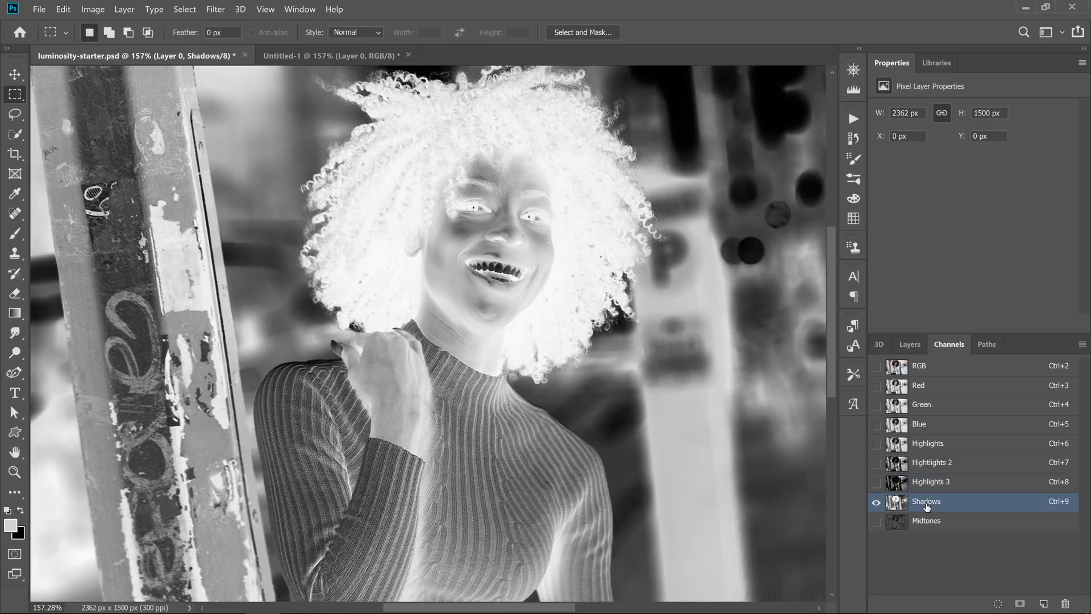
Step: Save Shadows intersected with itself as a channel, then subtract it and save another channel
{"action": "left_click", "coordinate": [898, 504], "text": "ctrl"}
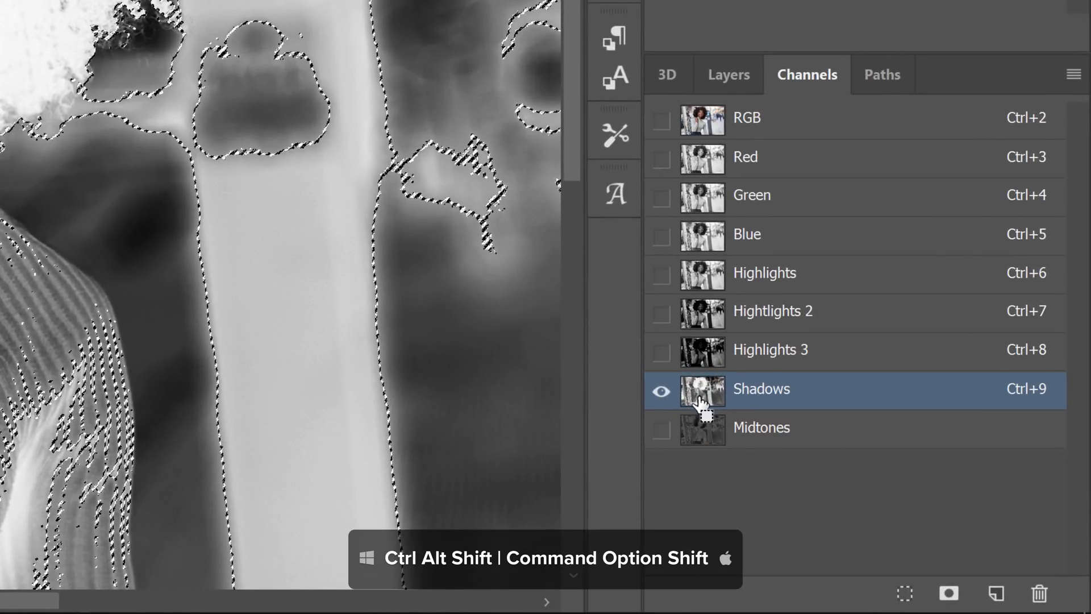
{"action": "left_click", "coordinate": [700, 399], "text": "ctrl+alt+shift"}
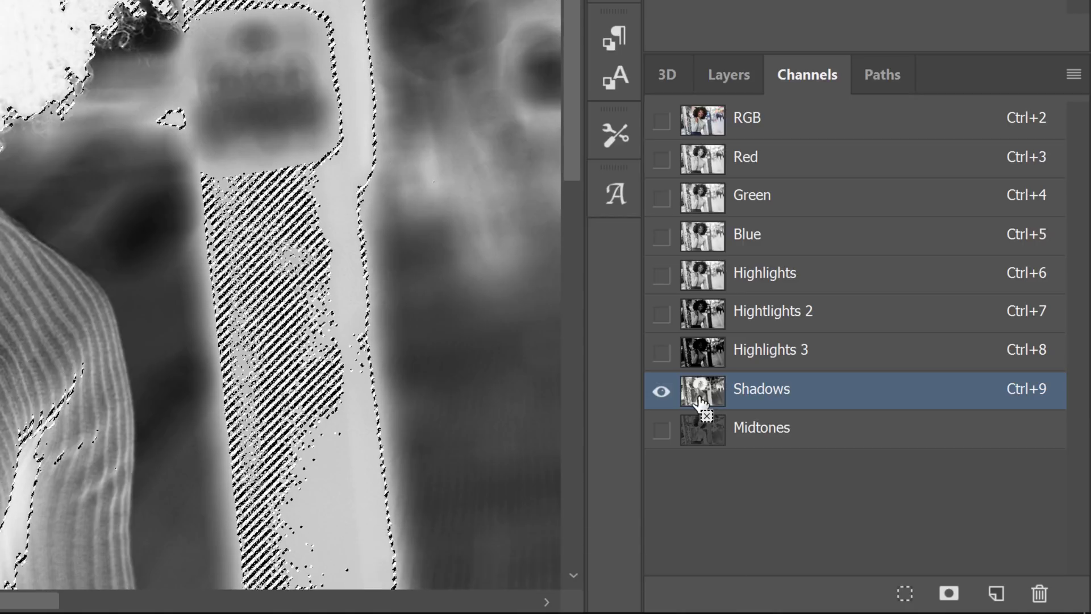
{"action": "left_click", "coordinate": [949, 594]}
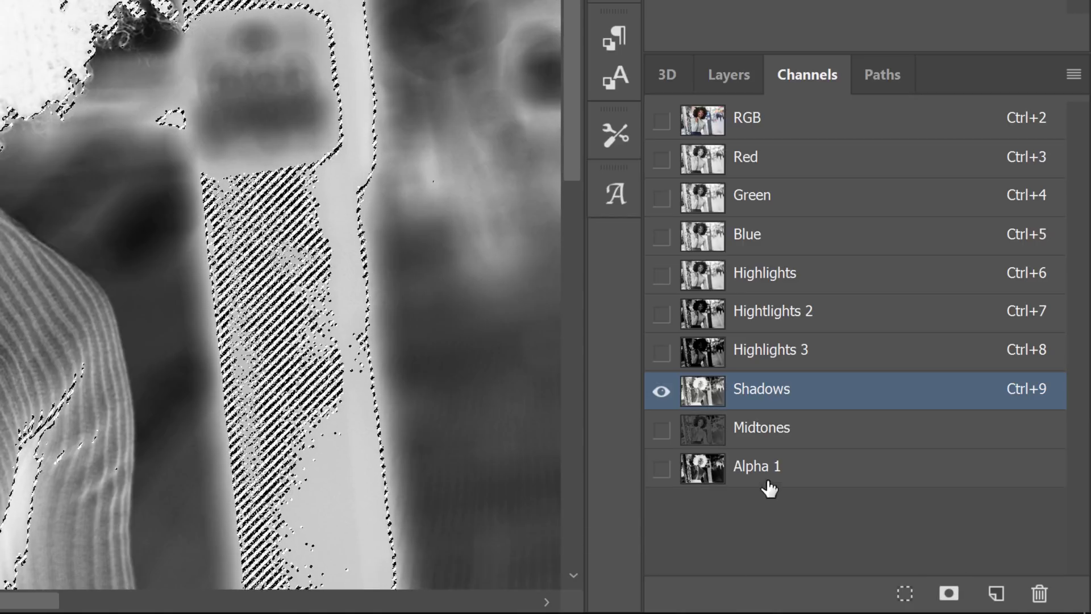
{"action": "left_click", "coordinate": [699, 481]}
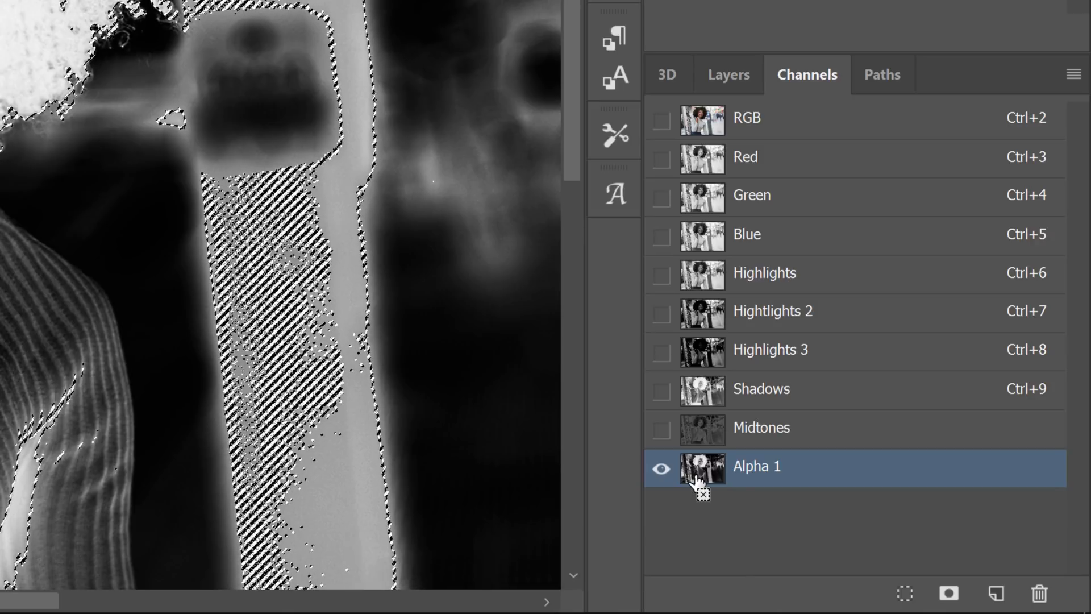
{"action": "left_click", "coordinate": [697, 472], "text": "ctrl+alt"}
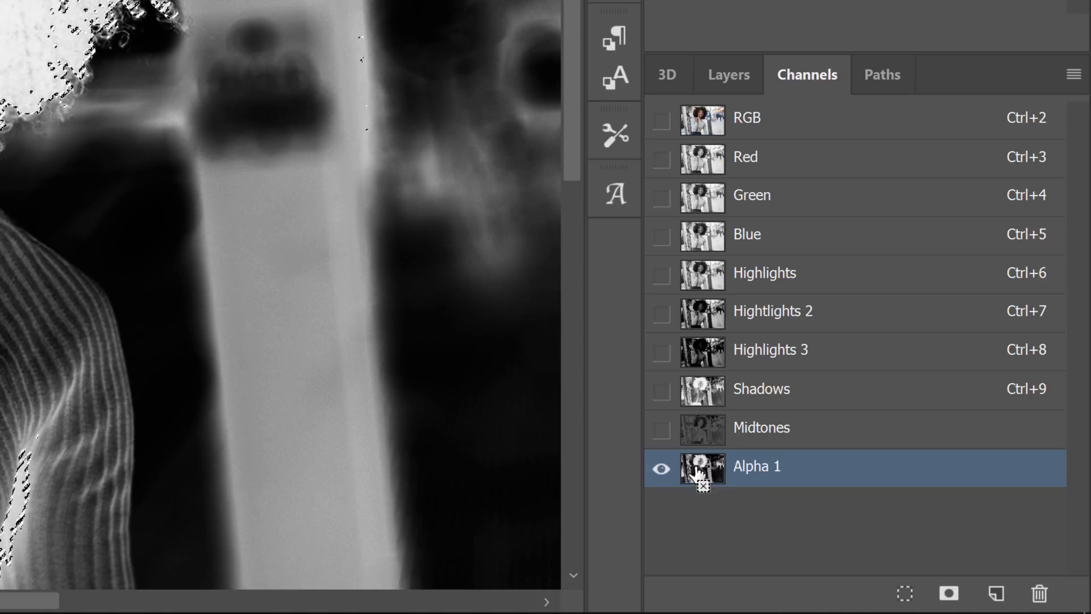
{"action": "left_click", "coordinate": [948, 595]}
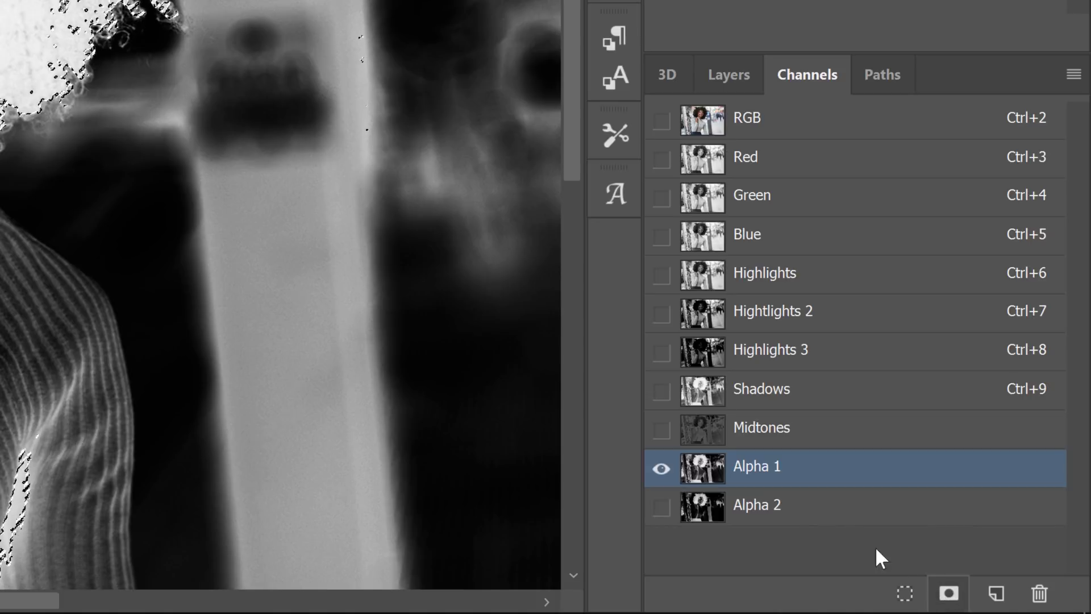
Step: Name the two new channels 'Shadows 2' and 'Shadows 3', and move Midtones above Shadows
{"action": "double_click", "coordinate": [762, 467]}
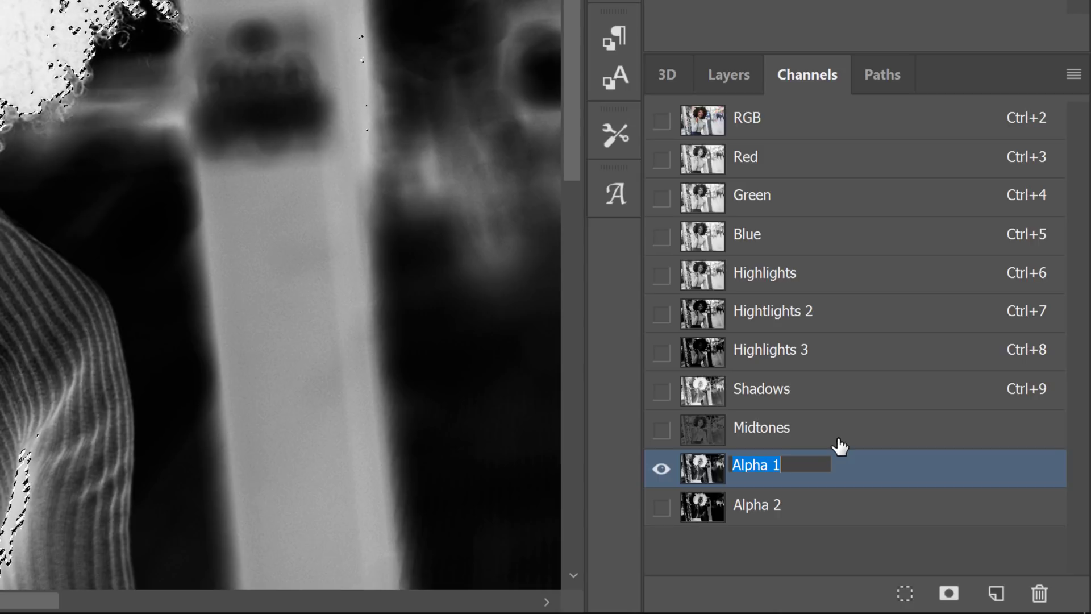
{"action": "type", "text": "Shadows 2"}
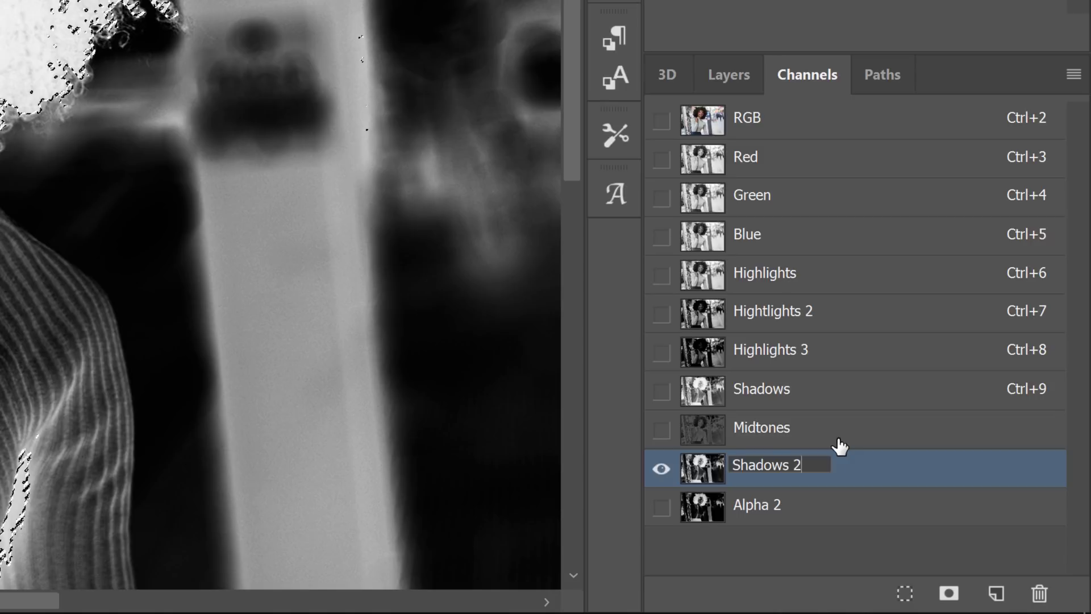
{"action": "key", "text": "Return"}
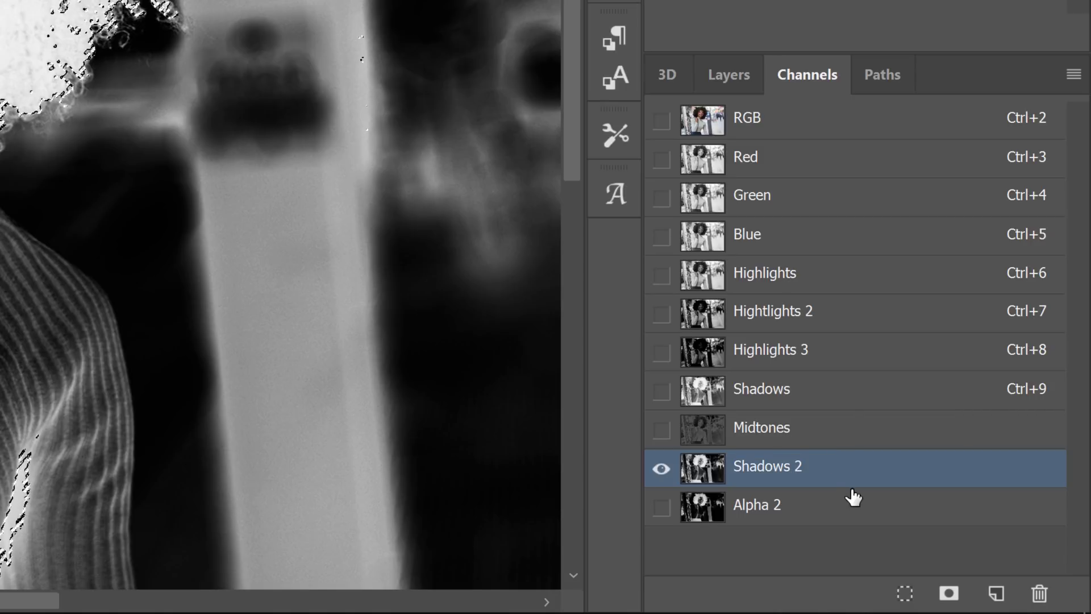
{"action": "left_click", "coordinate": [764, 509]}
{"action": "double_click", "coordinate": [763, 509]}
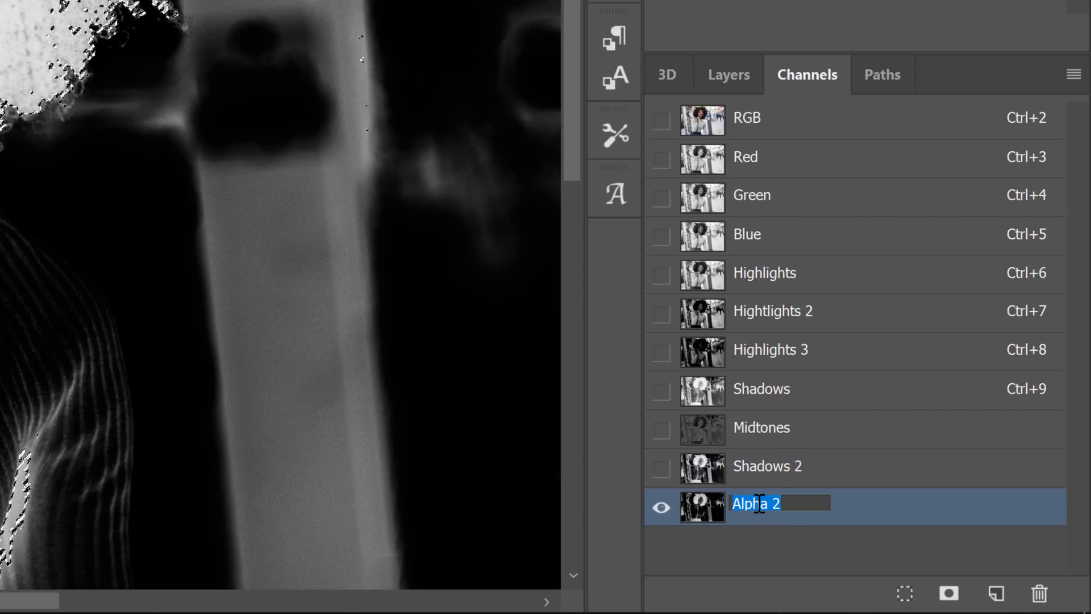
{"action": "type", "text": "Shadows 3"}
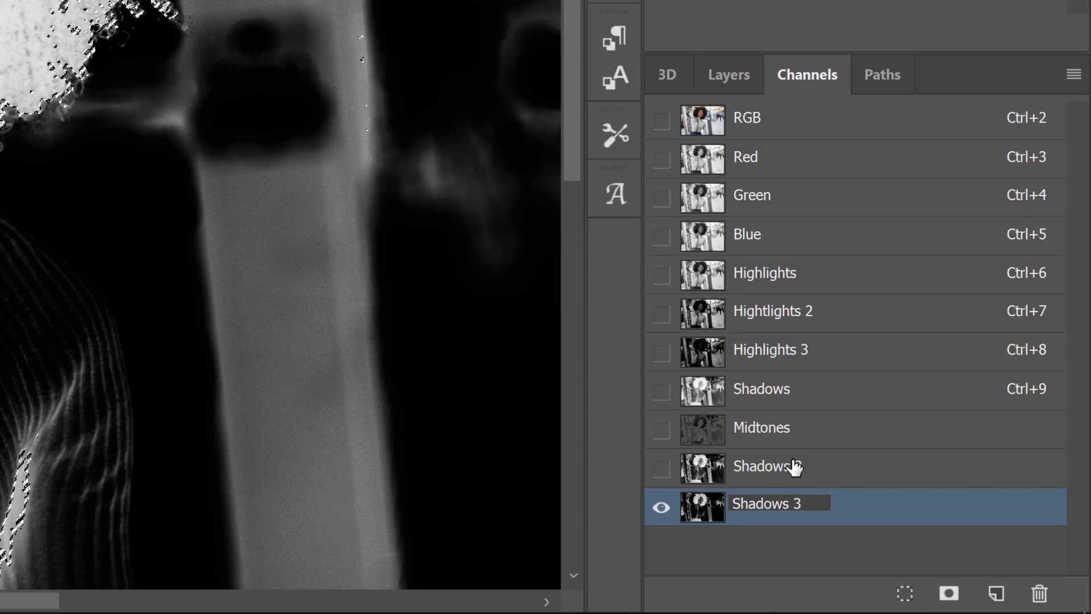
{"action": "key", "text": "Return"}
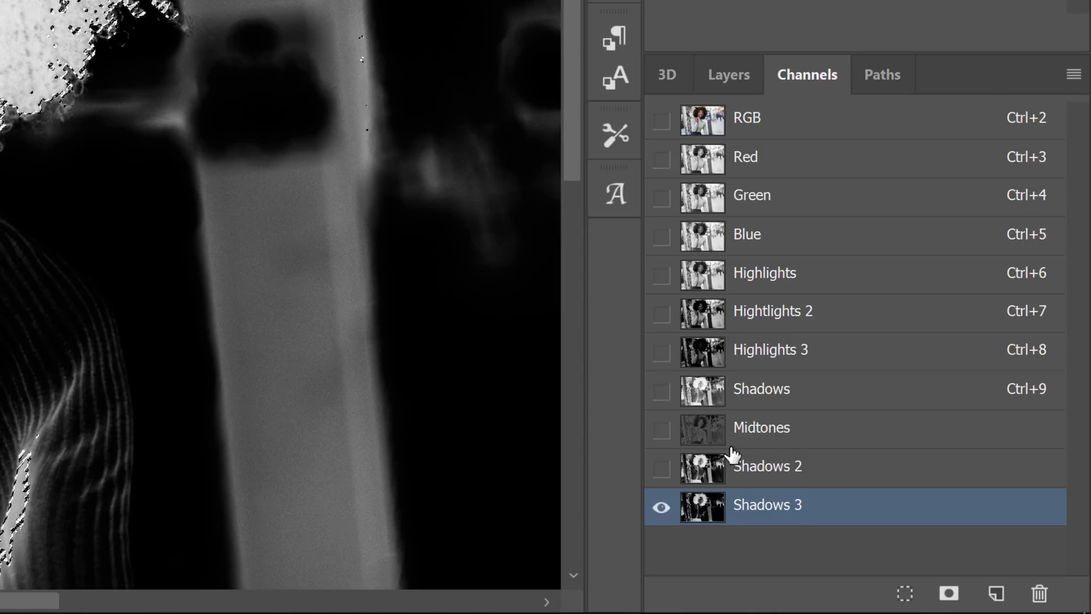
{"action": "left_click_drag", "start_coordinate": [706, 438], "coordinate": [718, 399]}
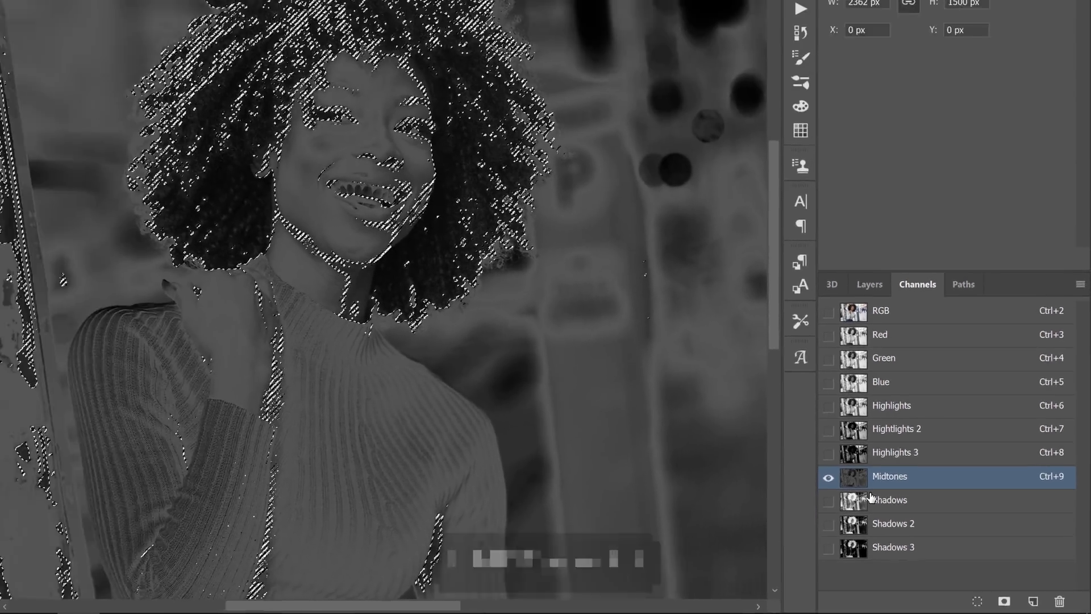
Step: Deselect, then compare the Highlights, Midtones and Shadows luminosity channels, finishing on Shadows 2
{"action": "key", "text": "ctrl+d"}
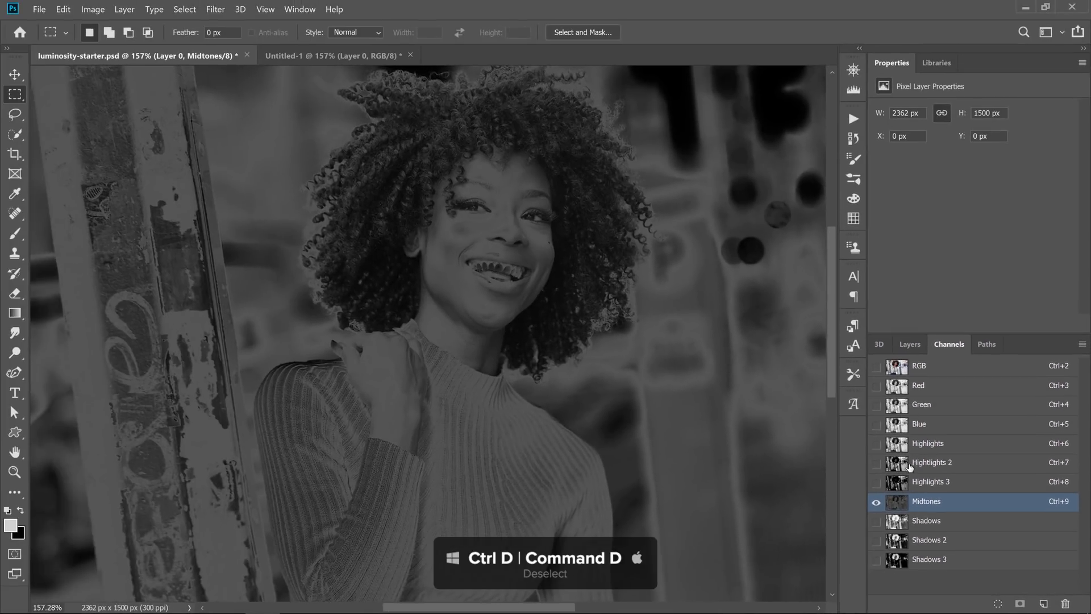
{"action": "left_click", "coordinate": [912, 447]}
{"action": "left_click", "coordinate": [908, 466]}
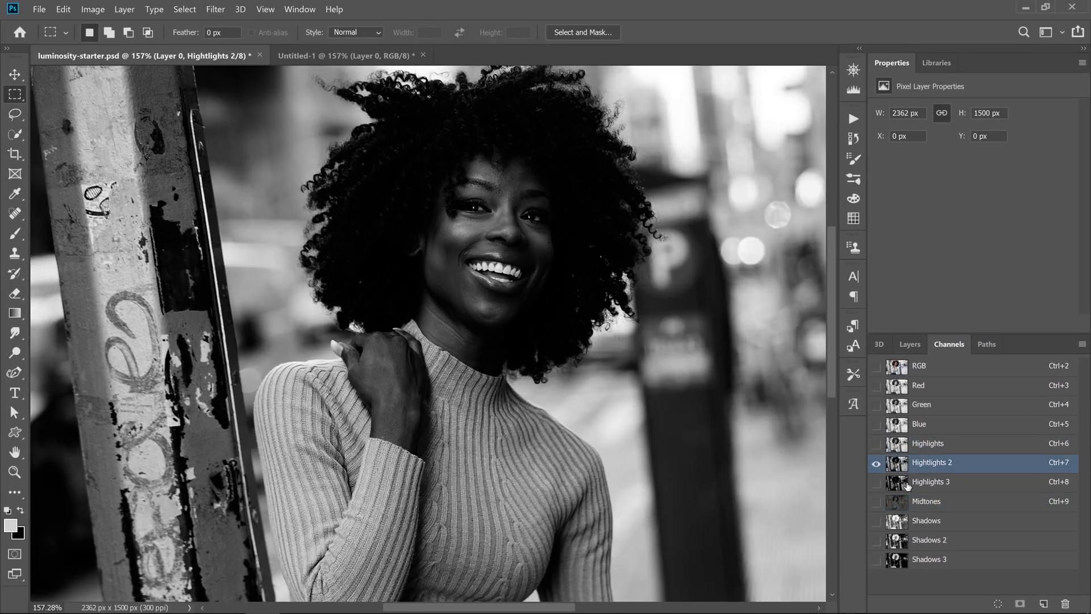
{"action": "left_click", "coordinate": [914, 502]}
{"action": "left_click", "coordinate": [907, 521]}
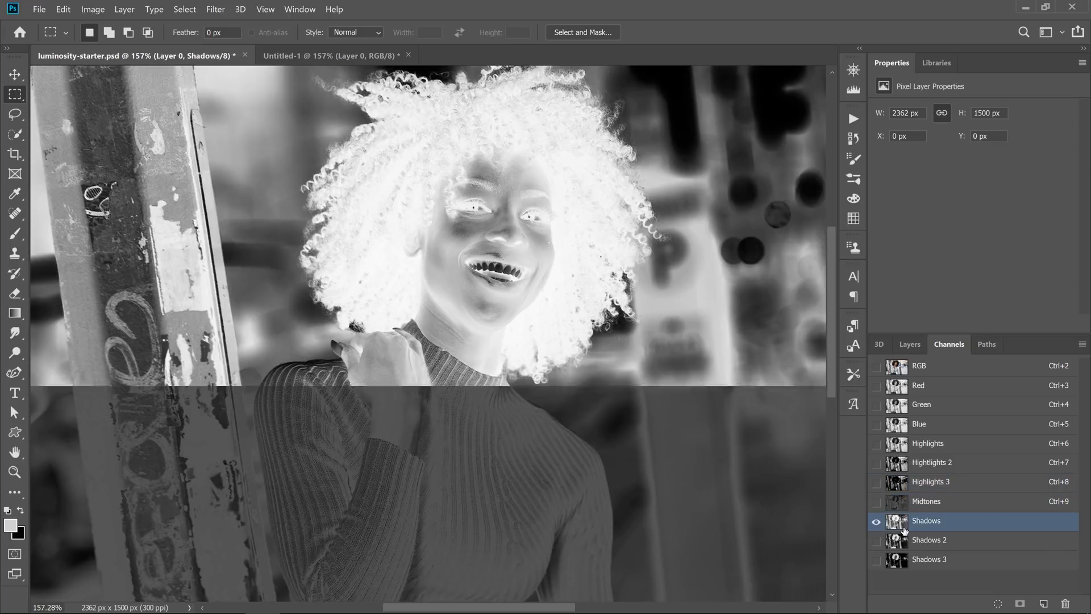
{"action": "left_click", "coordinate": [904, 541]}
{"action": "left_click", "coordinate": [903, 561]}
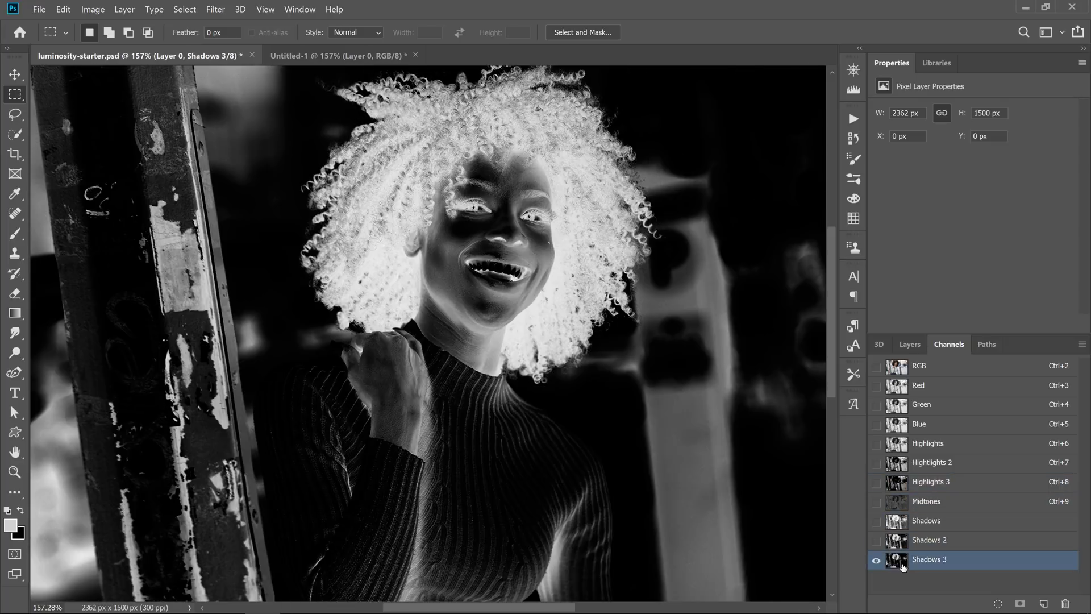
{"action": "left_click", "coordinate": [903, 450]}
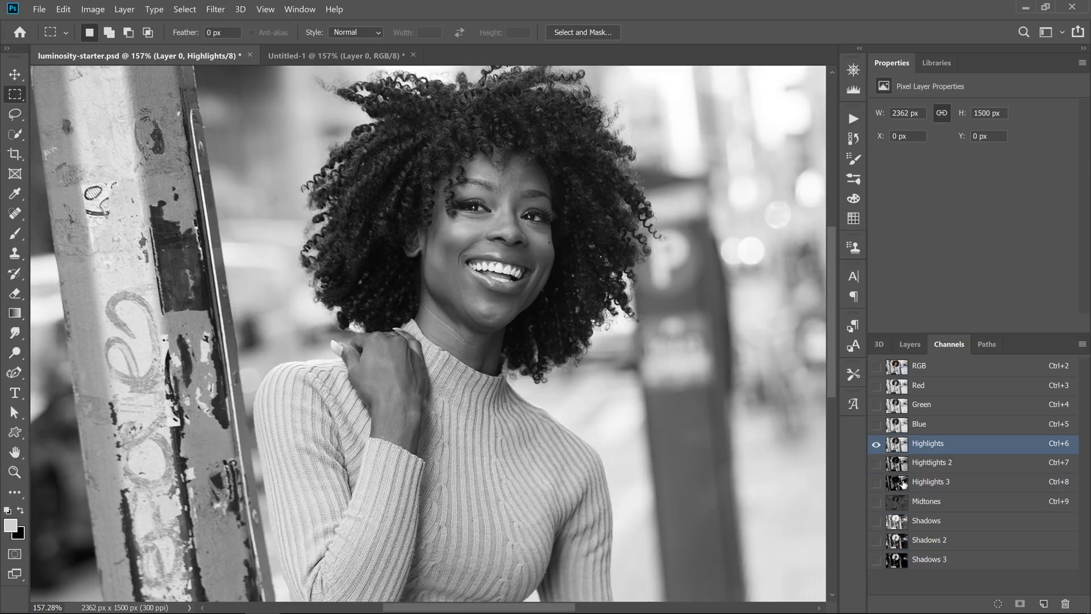
{"action": "left_click", "coordinate": [903, 545]}
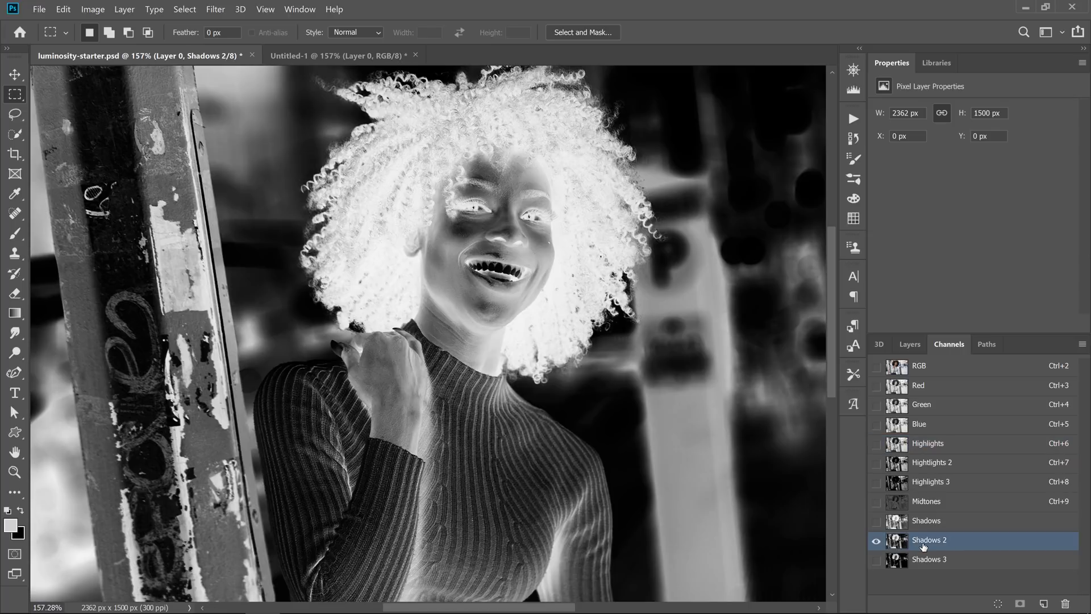
{"action": "key", "text": "ctrl"}
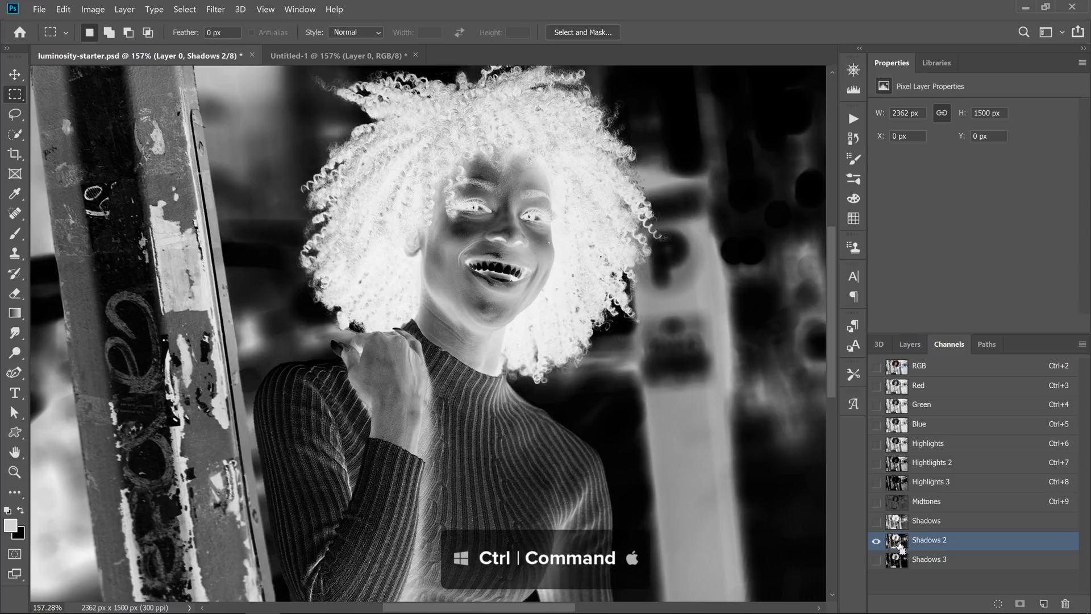
Step: Load Shadows 2 as a selection and add a Curves adjustment layer masked by it
{"action": "left_click", "coordinate": [898, 543], "text": "ctrl"}
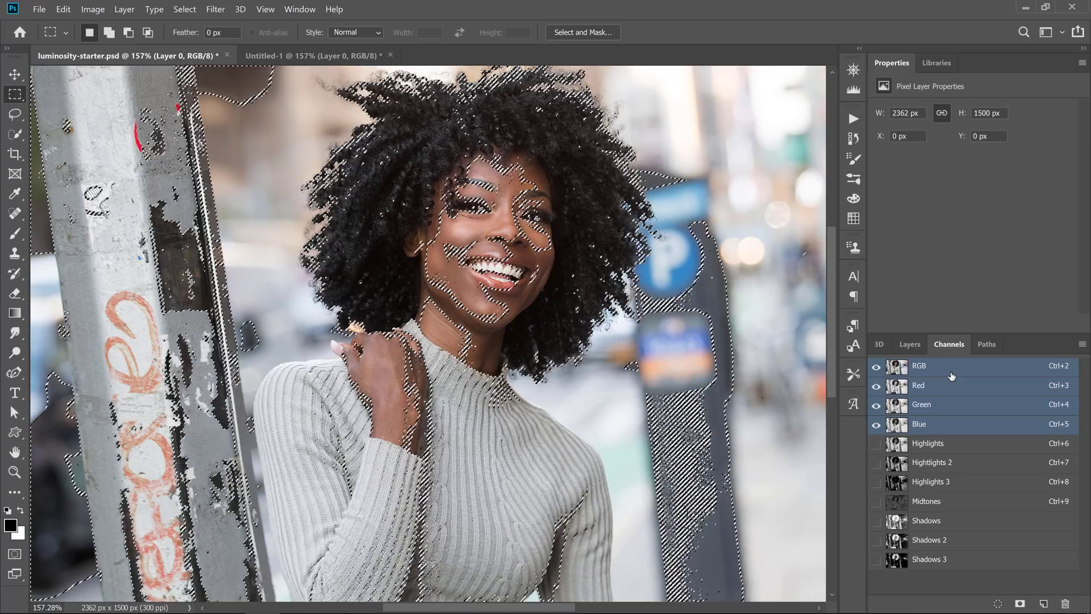
{"action": "left_click", "coordinate": [909, 365]}
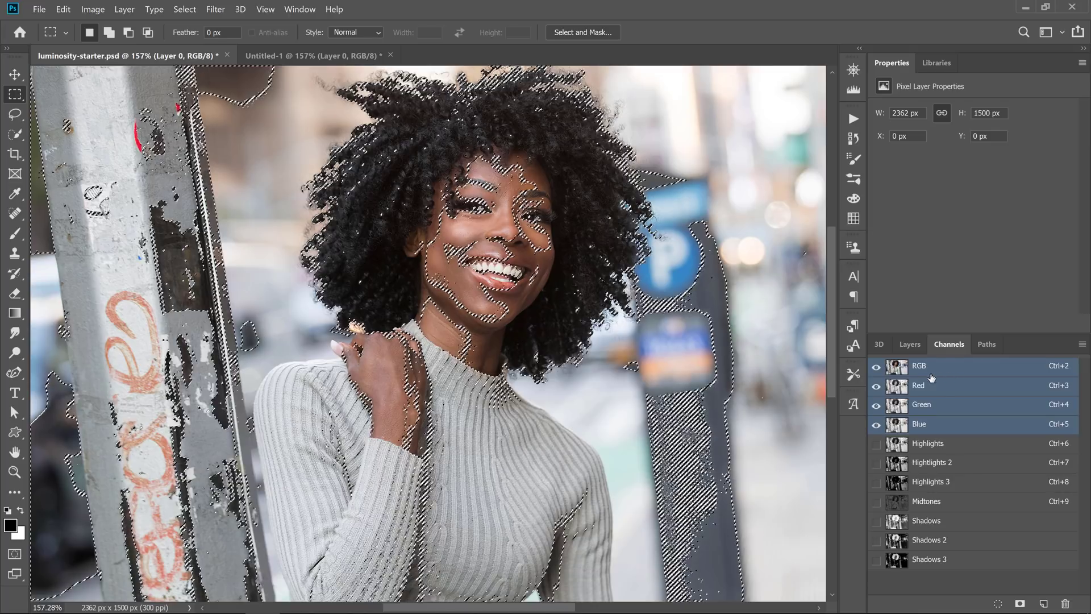
{"action": "left_click", "coordinate": [906, 347]}
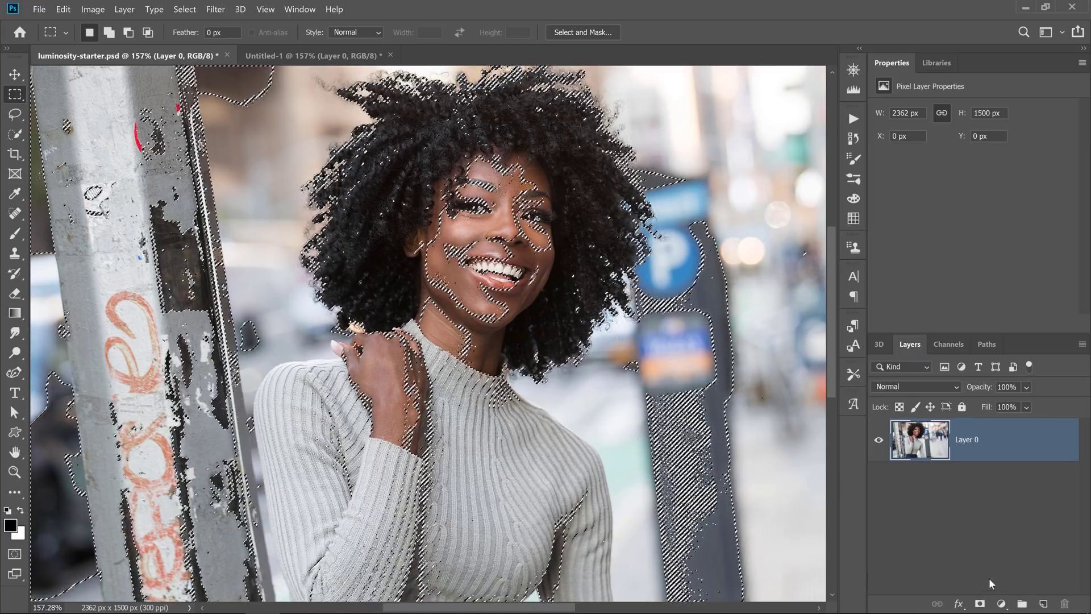
{"action": "left_click", "coordinate": [1002, 604]}
{"action": "left_click", "coordinate": [986, 424]}
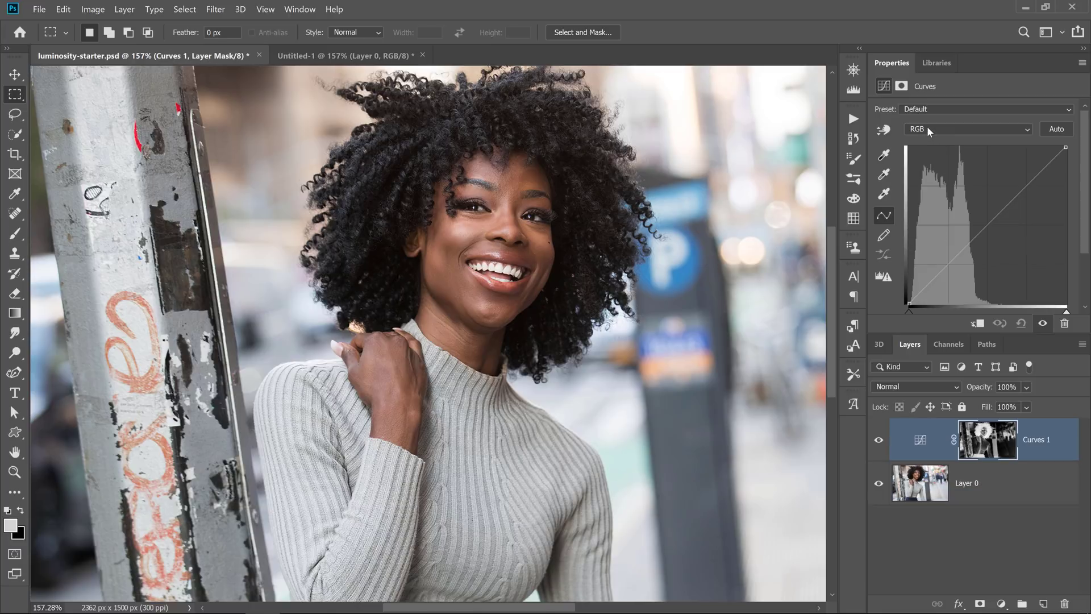
Step: Pull the Blue curve's midpoint down to warm the shadows with yellow
{"action": "left_click", "coordinate": [927, 126]}
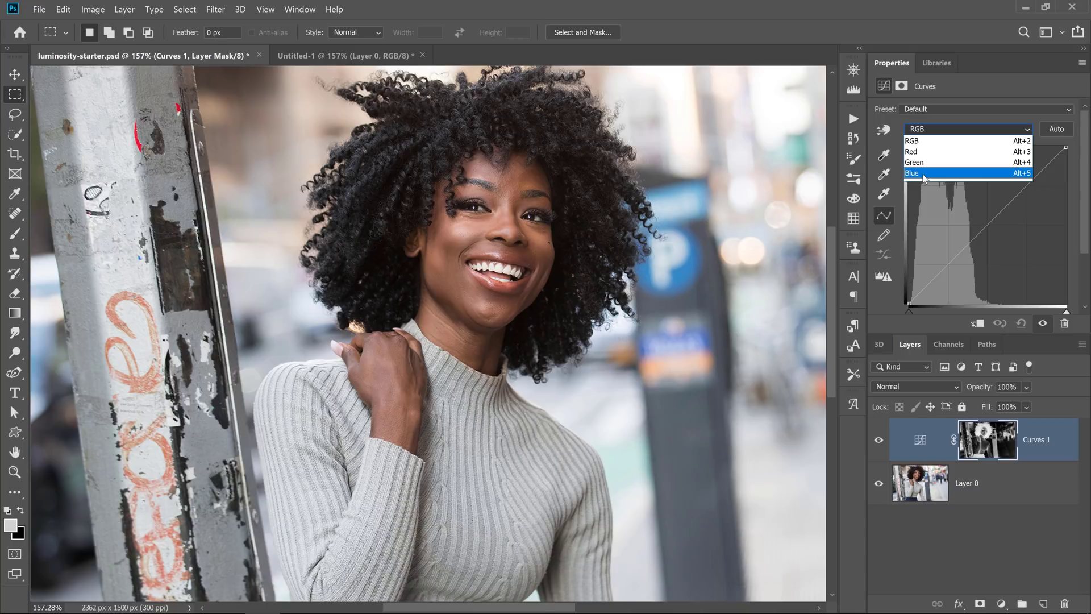
{"action": "left_click", "coordinate": [924, 172]}
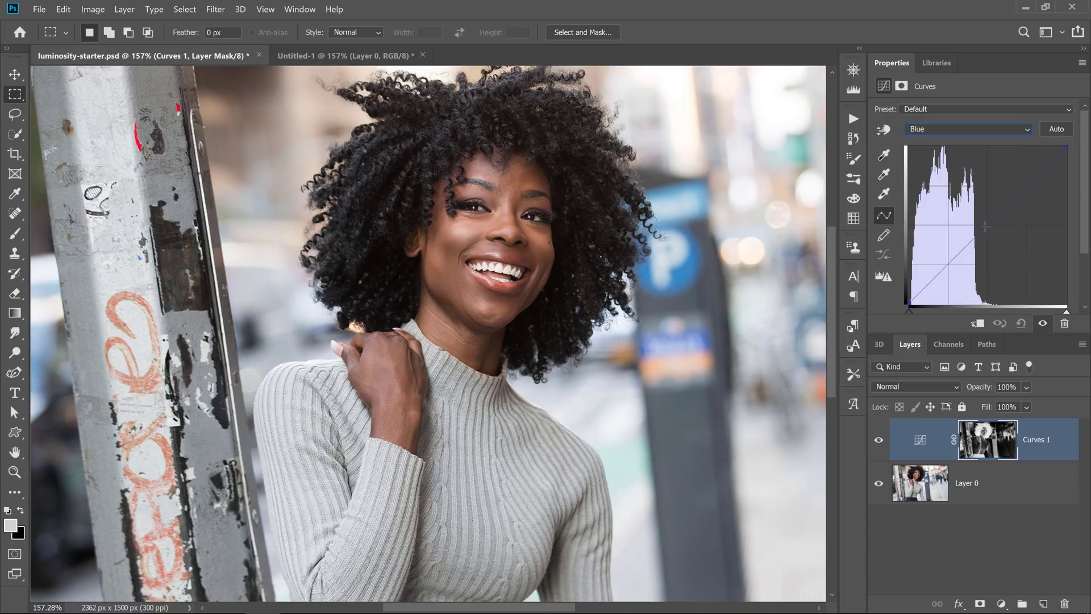
{"action": "mouse_move", "coordinate": [987, 225]}
{"action": "left_mouse_down"}
{"action": "mouse_move", "coordinate": [991, 242]}
{"action": "mouse_move", "coordinate": [966, 214]}
{"action": "mouse_move", "coordinate": [995, 261]}
{"action": "left_mouse_up"}
Step: Brush black over the pole on the Curves 1 mask, undoing the extra right-hand stroke
{"action": "left_click", "coordinate": [15, 233]}
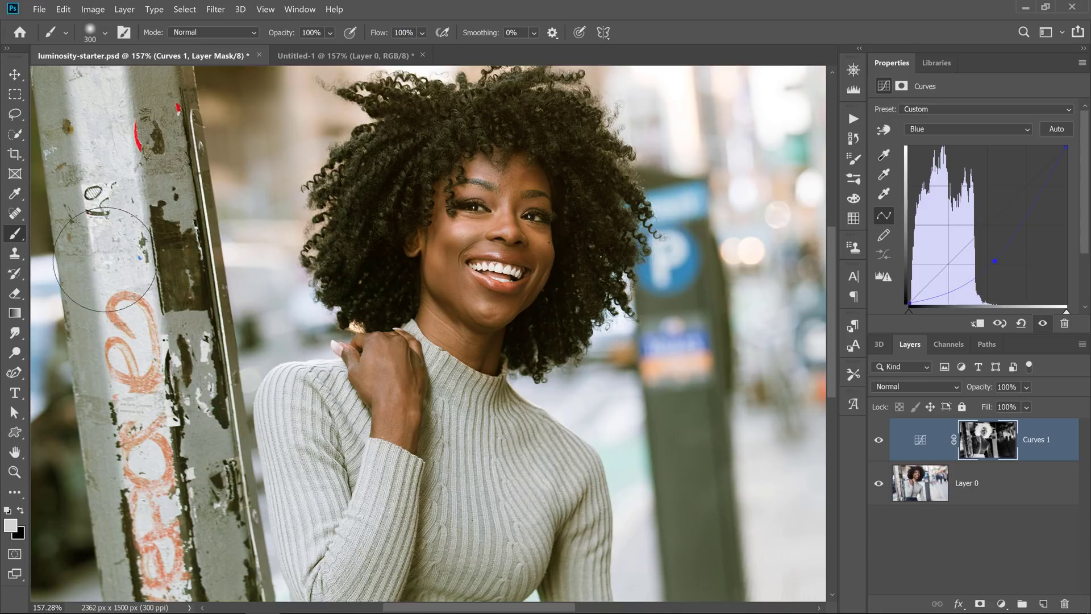
{"action": "left_click", "coordinate": [20, 511]}
{"action": "left_click_drag", "start_coordinate": [193, 295], "coordinate": [188, 550]}
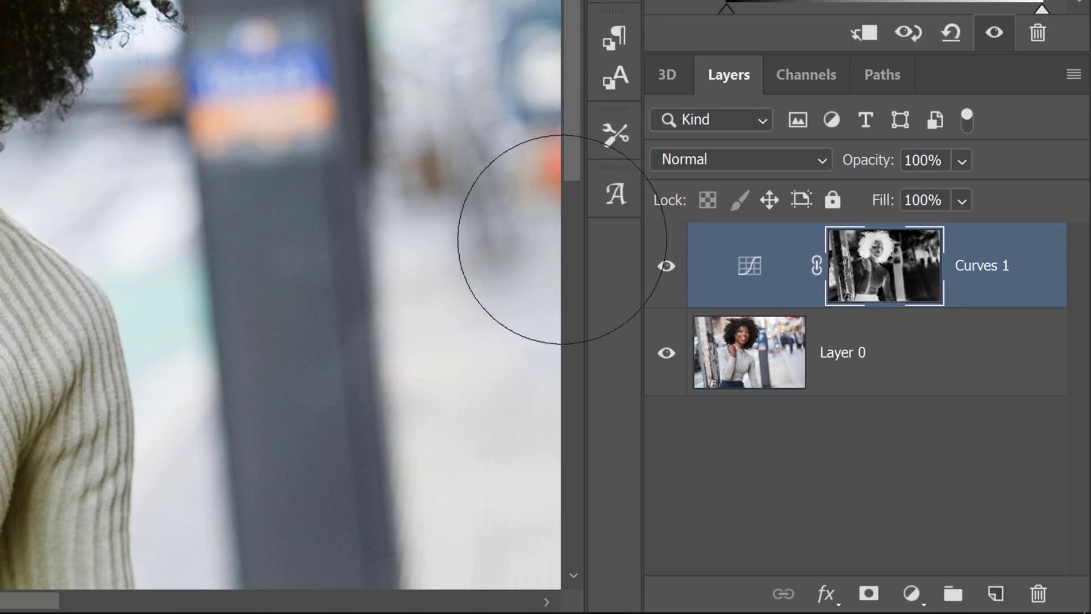
{"action": "left_click_drag", "start_coordinate": [562, 239], "coordinate": [559, 523]}
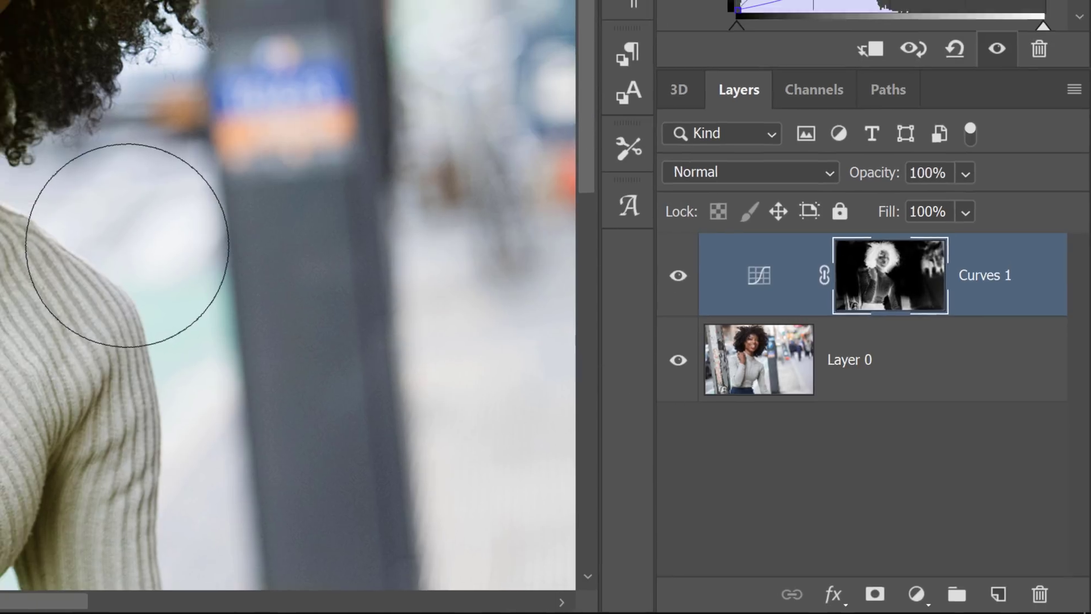
{"action": "key", "text": "ctrl+z"}
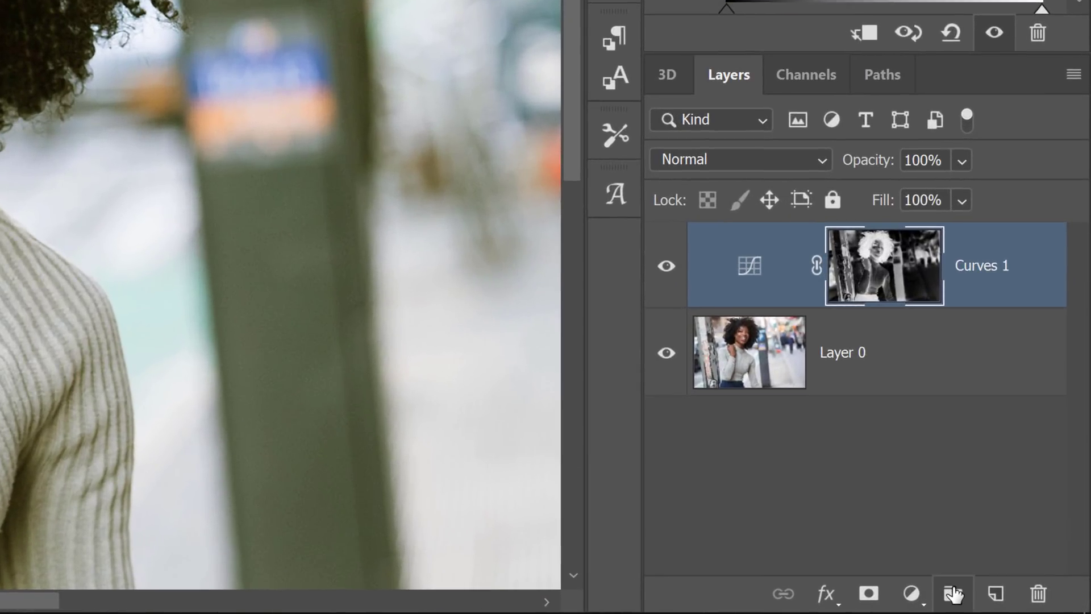
Step: Create a layer group named 'Adjustments', move Curves 1 into it, and collapse the group
{"action": "left_click", "coordinate": [953, 594]}
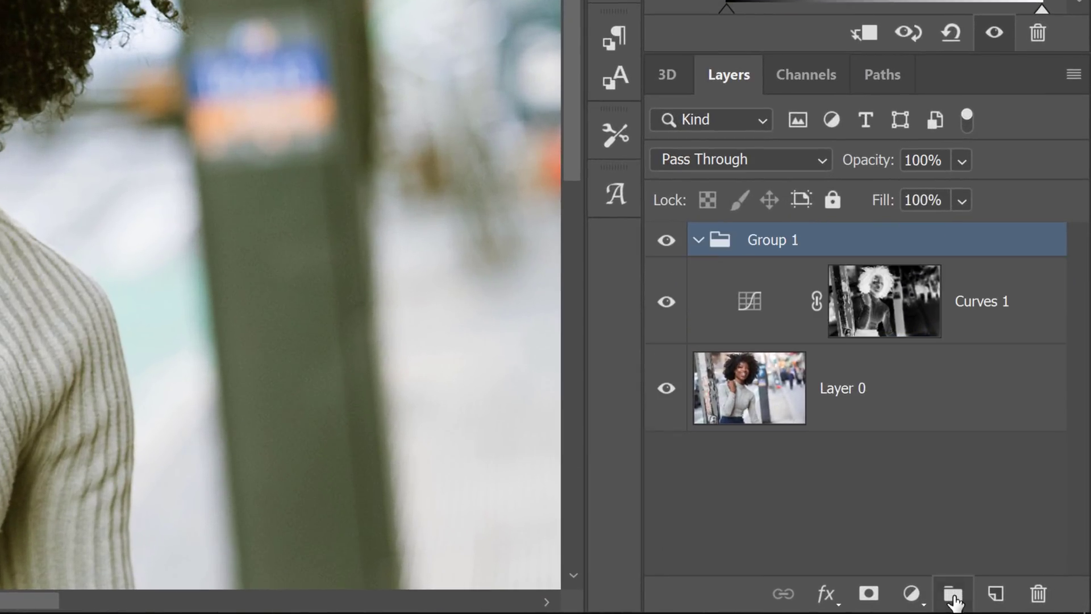
{"action": "double_click", "coordinate": [774, 239]}
{"action": "type", "text": "Adju"}
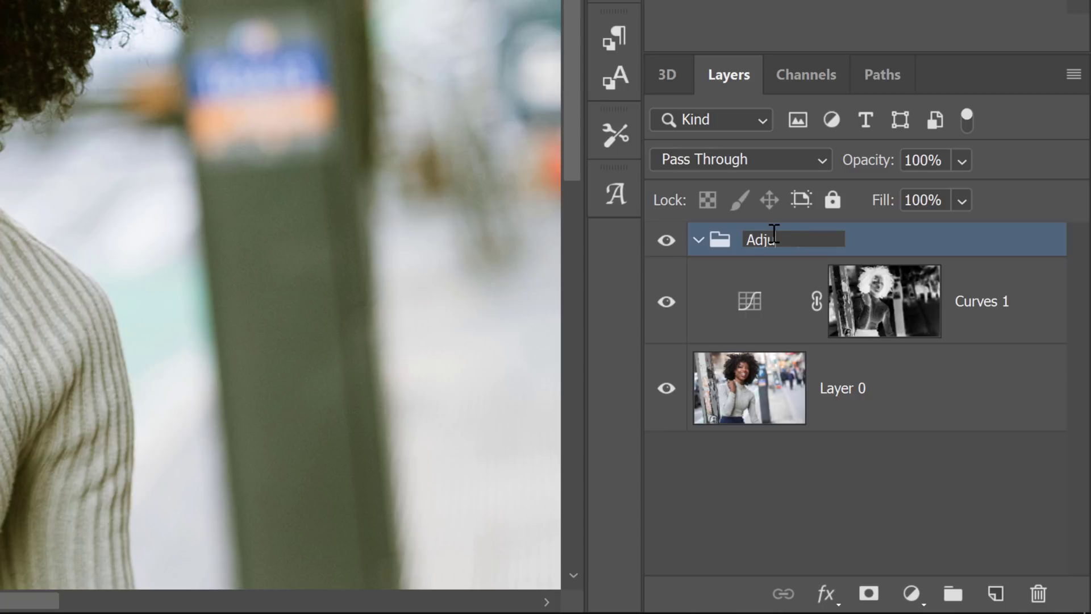
{"action": "type", "text": "stments"}
{"action": "key", "text": "Return"}
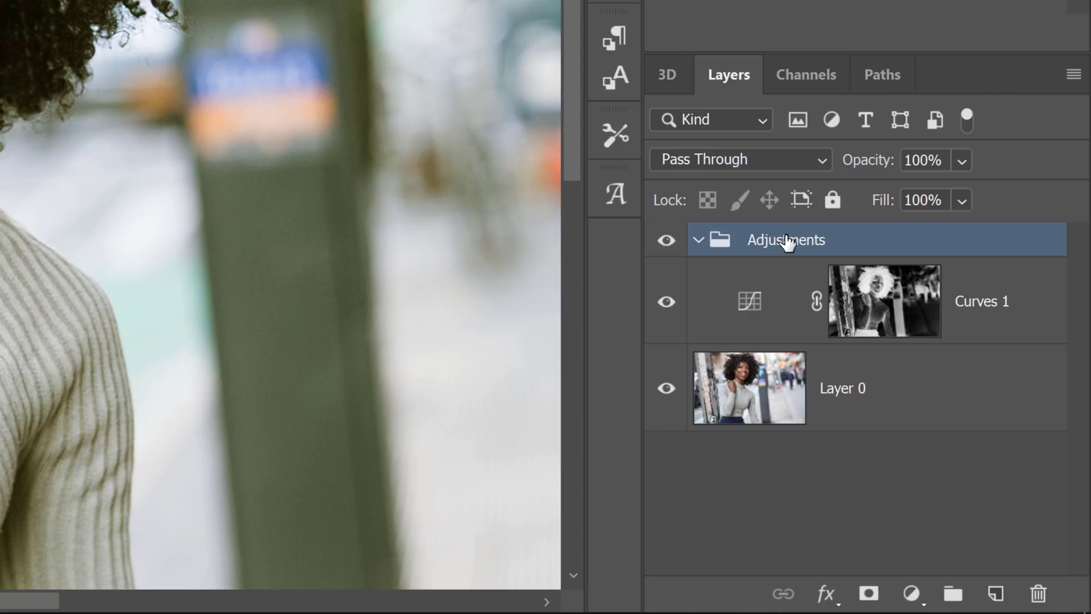
{"action": "left_click_drag", "start_coordinate": [752, 305], "coordinate": [767, 241]}
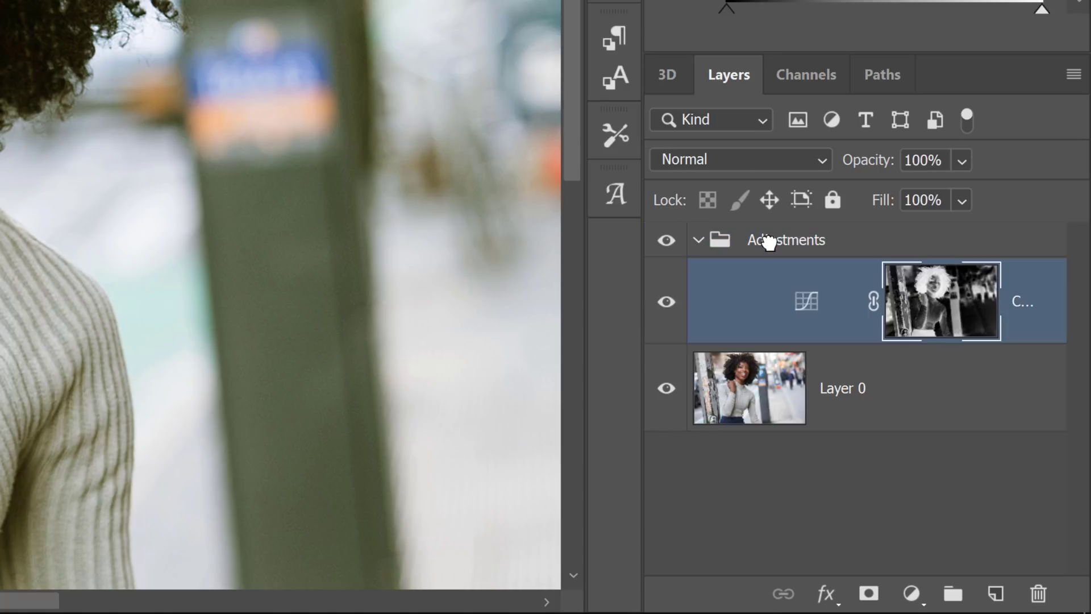
{"action": "left_click", "coordinate": [770, 244]}
{"action": "left_click", "coordinate": [700, 240]}
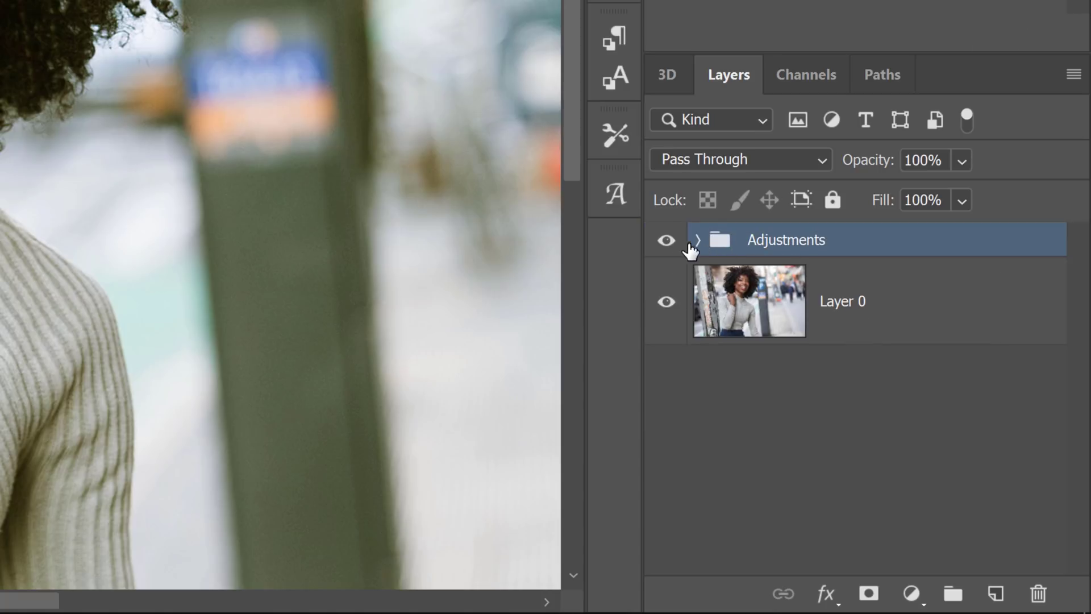
{"action": "left_click", "coordinate": [666, 241]}
Step: Add a black hide-all mask to the Adjustments group and paint white over the face
{"action": "left_click", "coordinate": [868, 594], "text": "alt"}
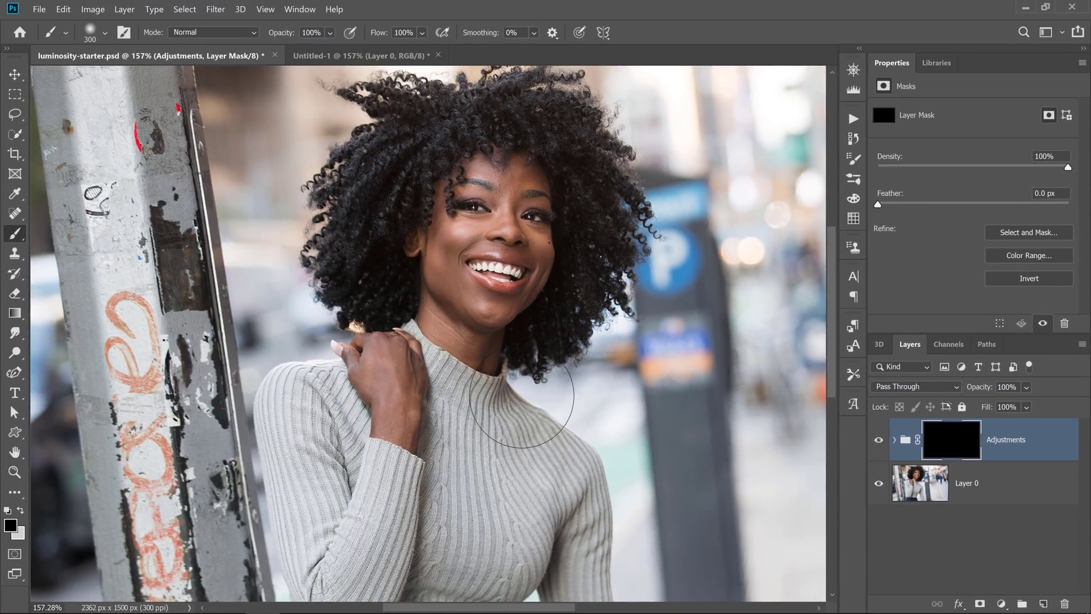
{"action": "left_click", "coordinate": [891, 440]}
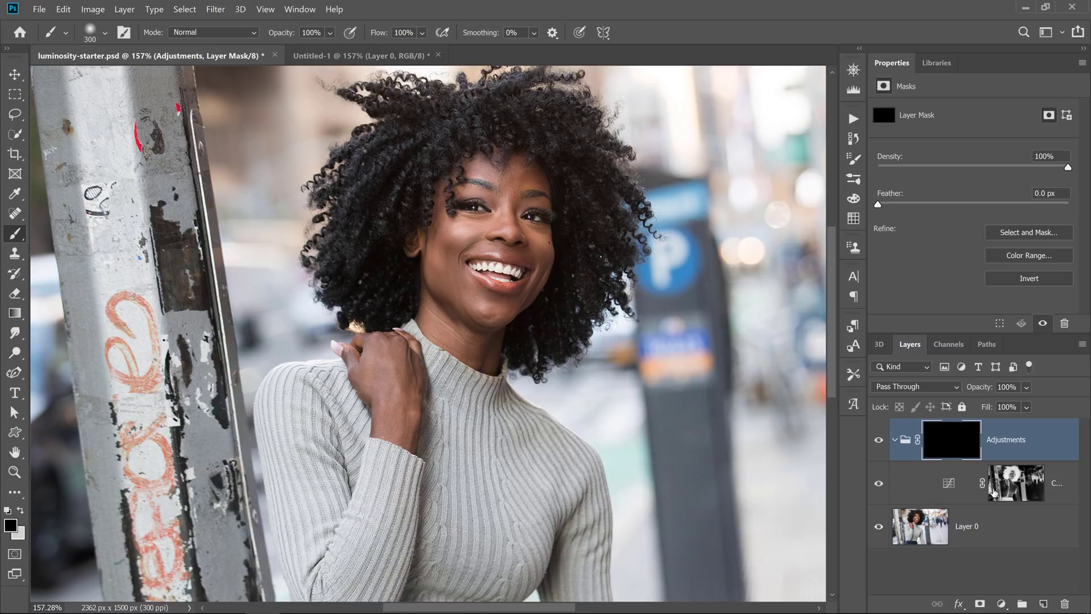
{"action": "left_click", "coordinate": [22, 511]}
{"action": "left_click_drag", "start_coordinate": [461, 178], "coordinate": [491, 321]}
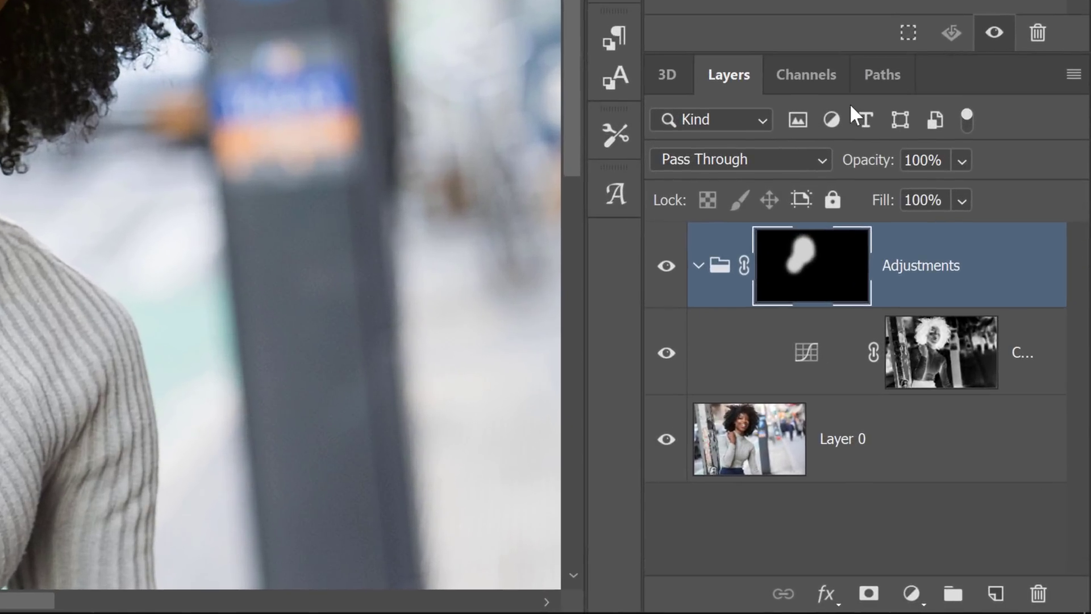
{"action": "left_click", "coordinate": [953, 345]}
Step: View the saved Highlights 2, Highlights 3, Midtones, Shadows and Shadows 2 channels in turn
{"action": "left_click", "coordinate": [764, 360]}
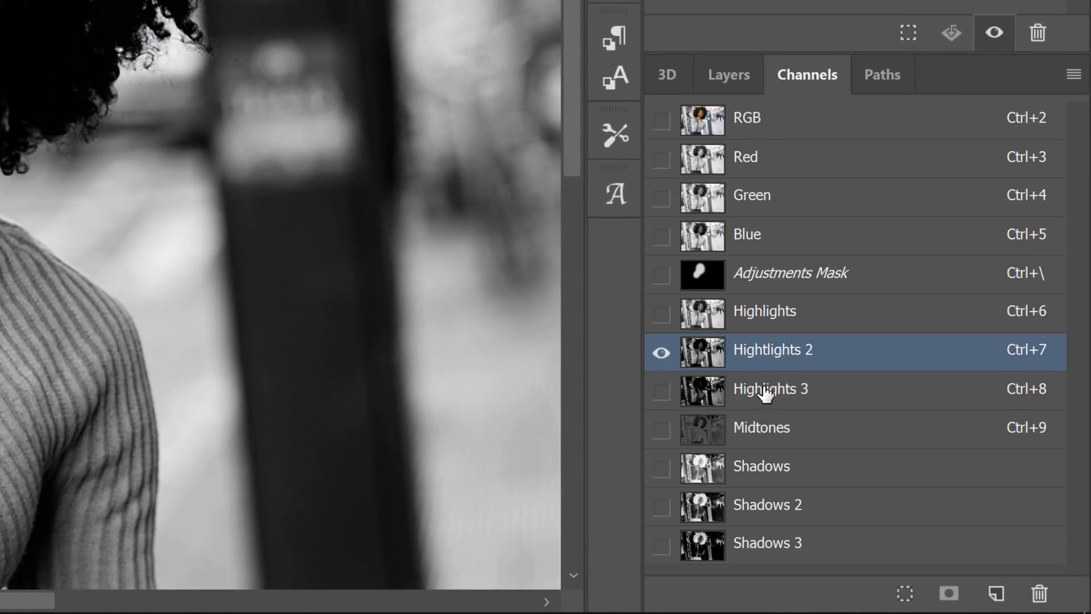
{"action": "left_click", "coordinate": [765, 401]}
{"action": "left_click", "coordinate": [768, 438]}
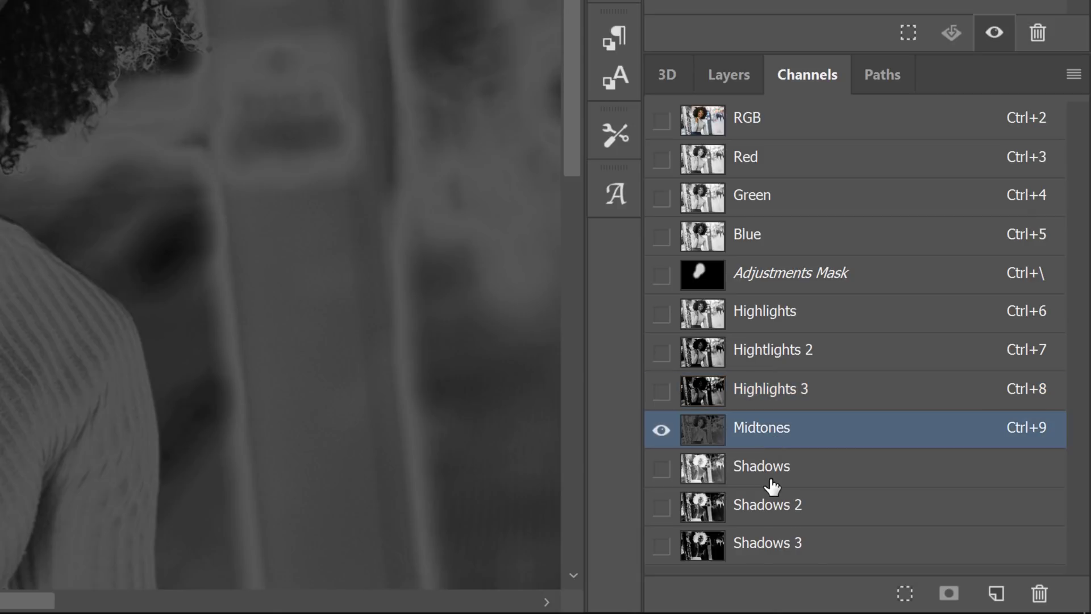
{"action": "left_click", "coordinate": [770, 480]}
{"action": "left_click", "coordinate": [778, 509]}
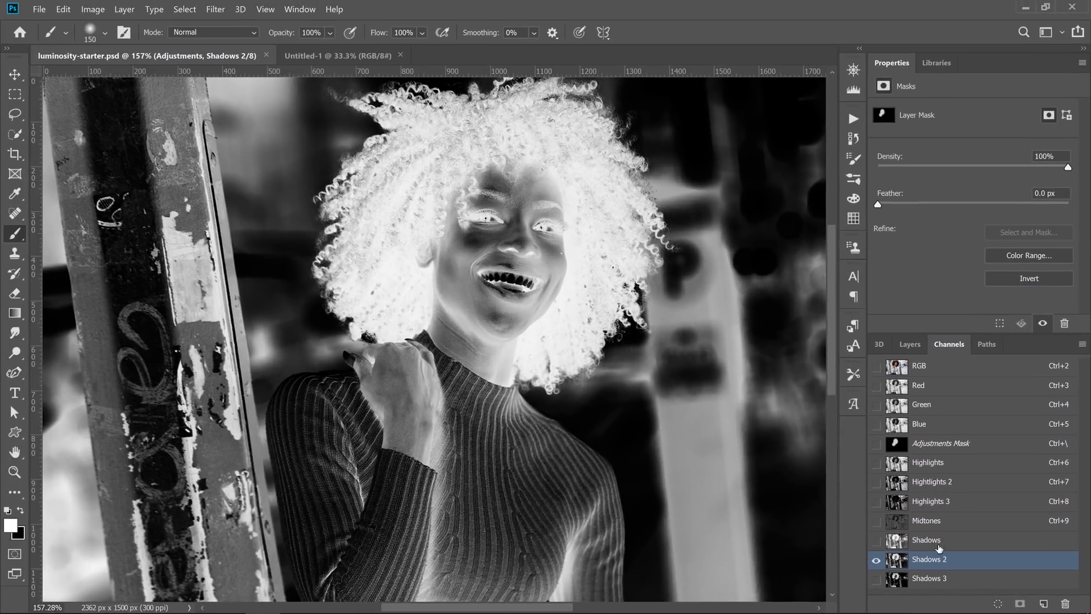
Step: Return to the RGB composite and layers list, reset default colours, and make Layer 0 active
{"action": "left_click", "coordinate": [919, 366]}
{"action": "left_click", "coordinate": [911, 344]}
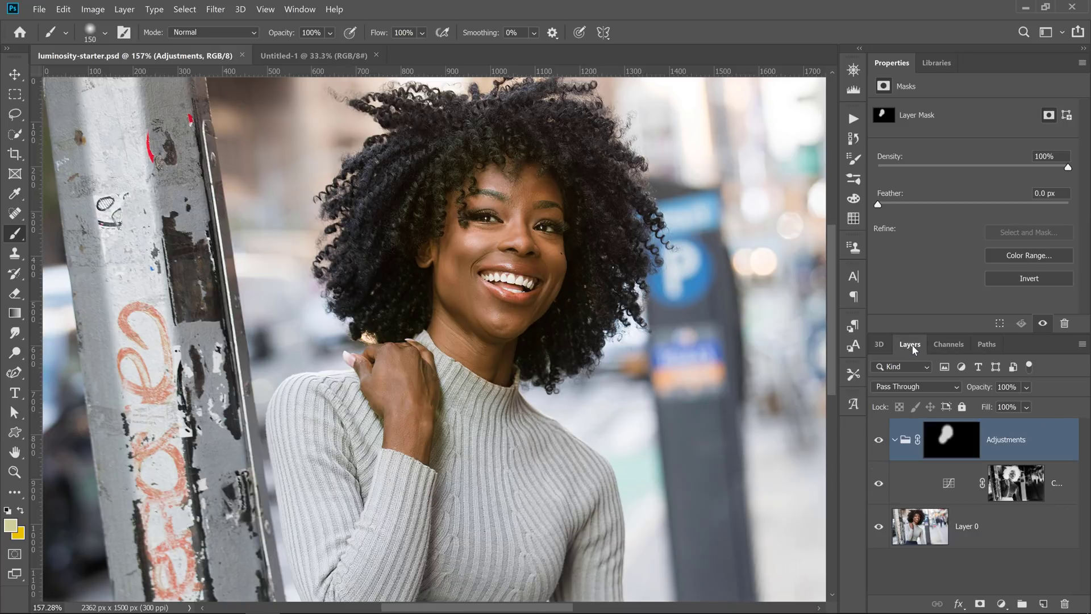
{"action": "key", "text": "ctrl+backslash"}
{"action": "key", "text": "d"}
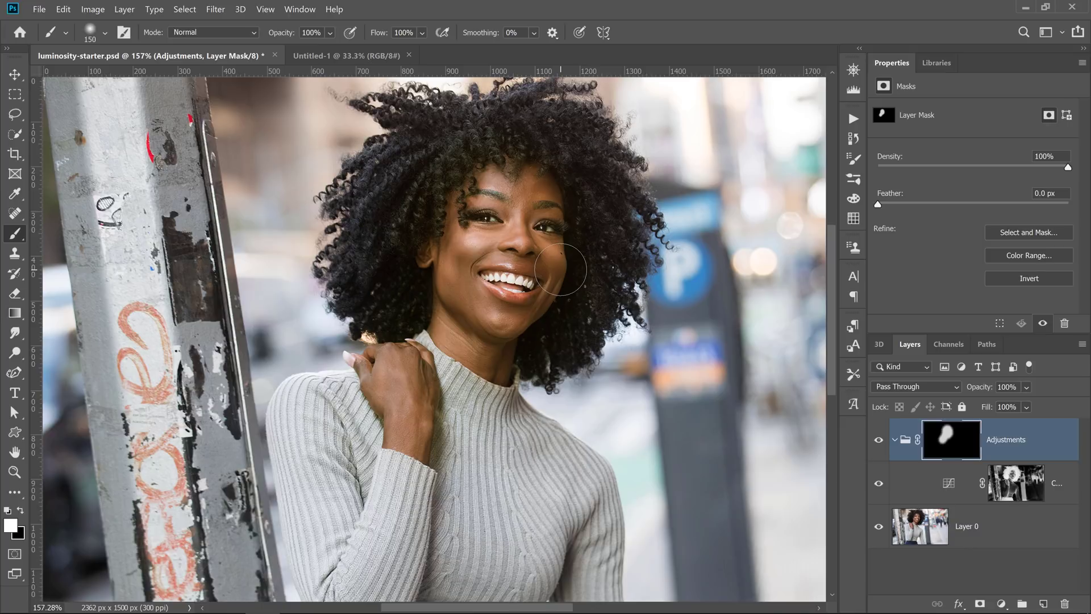
{"action": "left_click", "coordinate": [924, 529]}
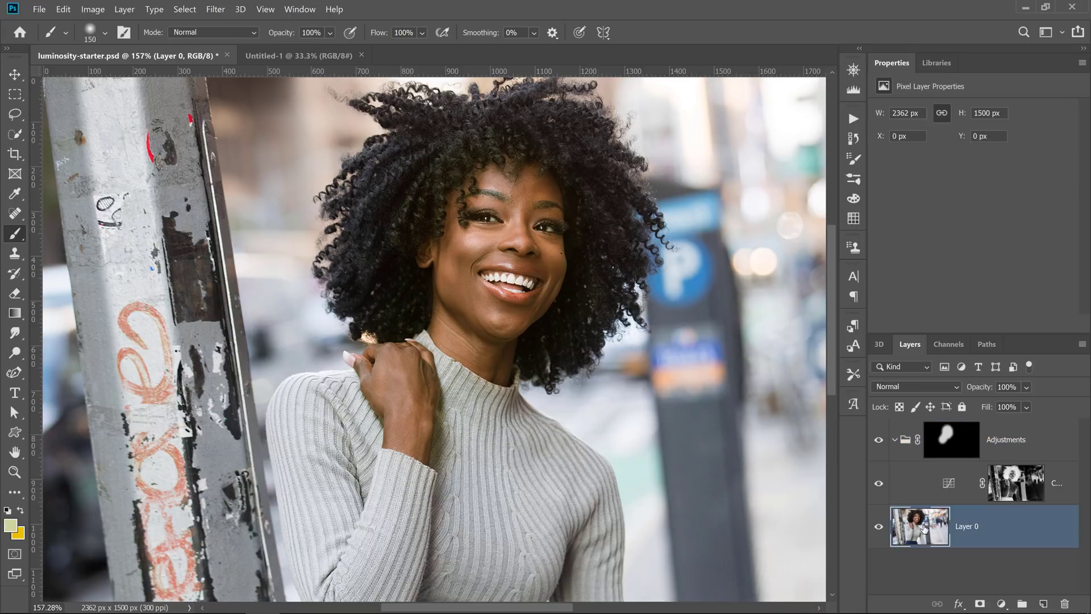
Step: Collapse the Adjustments group, then bring up the Select menu
{"action": "left_click", "coordinate": [897, 441]}
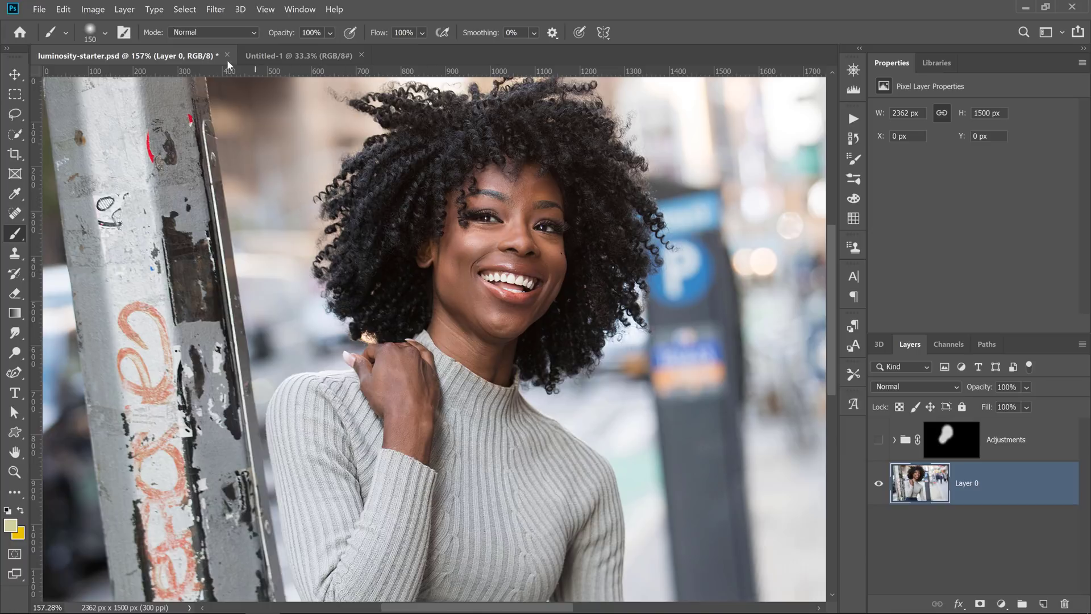
{"action": "left_click", "coordinate": [184, 10]}
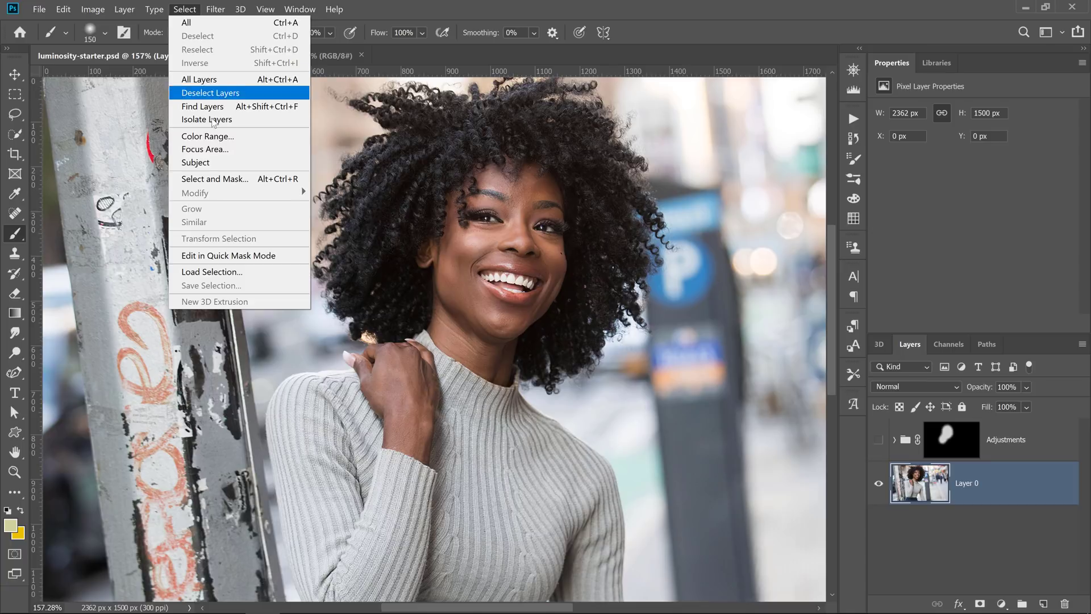
Step: In Color Range, preview the Highlights, Midtones and Shadows presets
{"action": "left_click", "coordinate": [208, 138]}
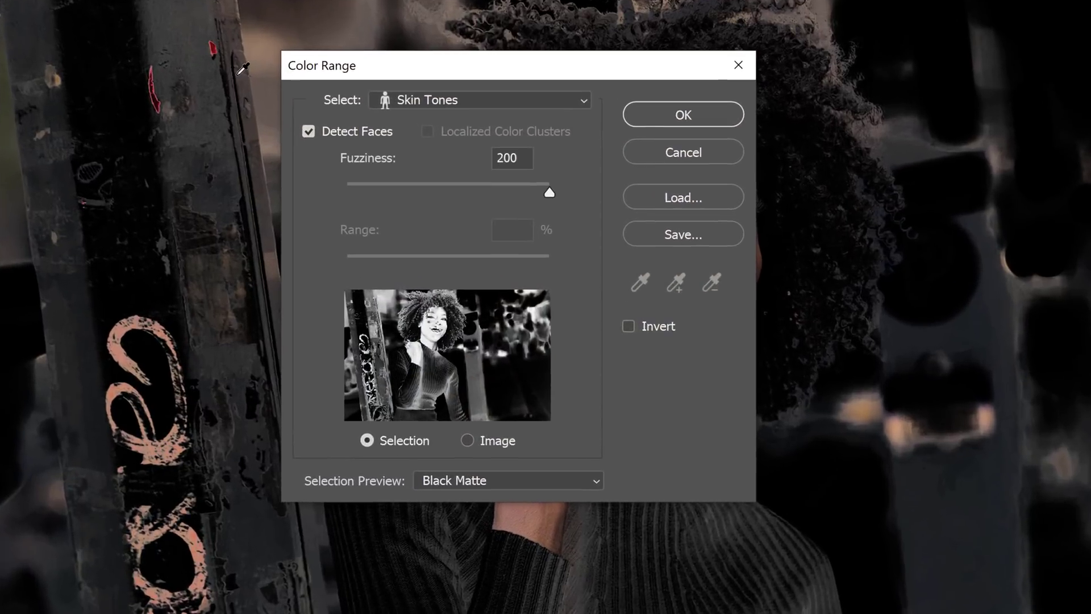
{"action": "left_click", "coordinate": [409, 100]}
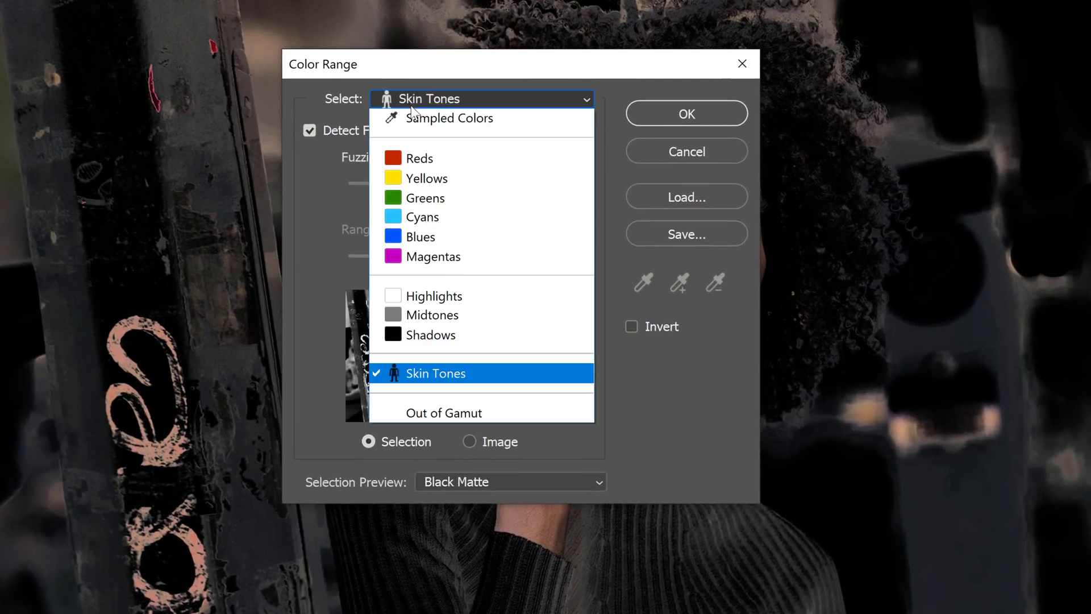
{"action": "left_click", "coordinate": [432, 294]}
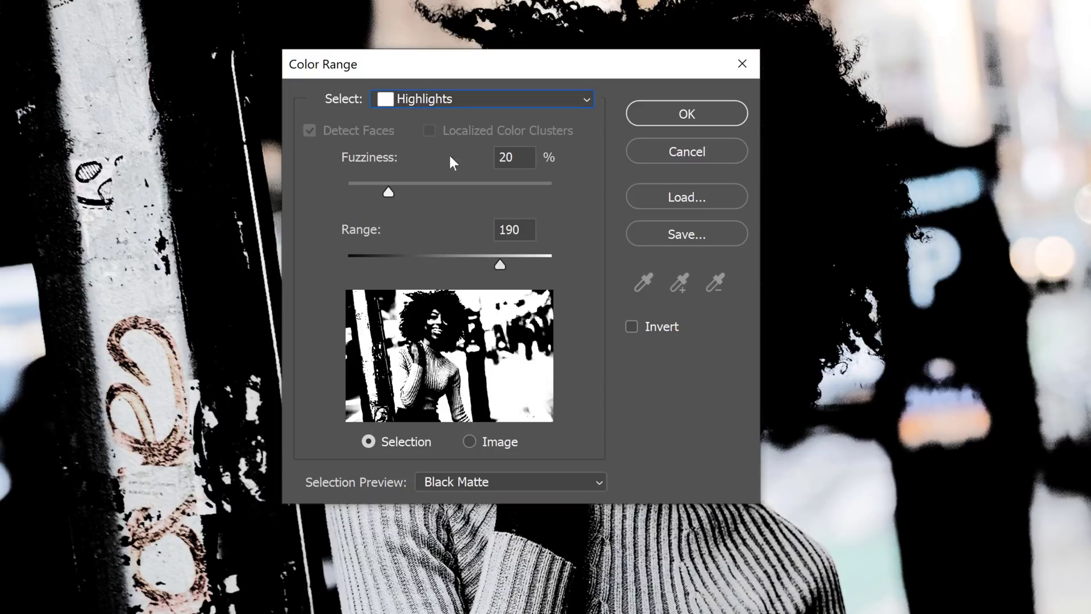
{"action": "left_click", "coordinate": [445, 100]}
{"action": "left_click", "coordinate": [444, 310]}
{"action": "left_click", "coordinate": [452, 97]}
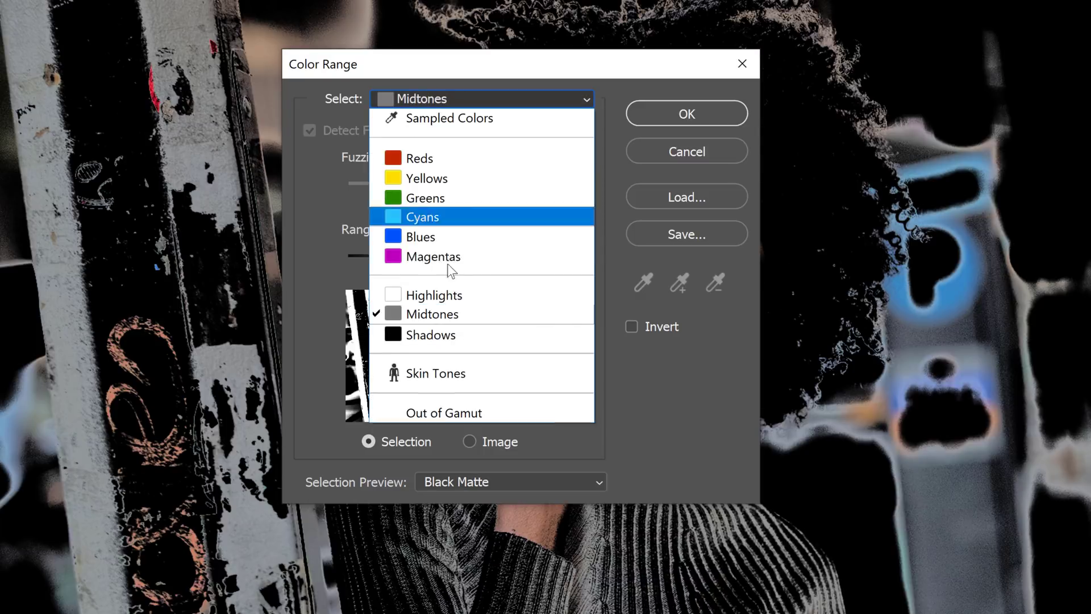
{"action": "left_click", "coordinate": [462, 336]}
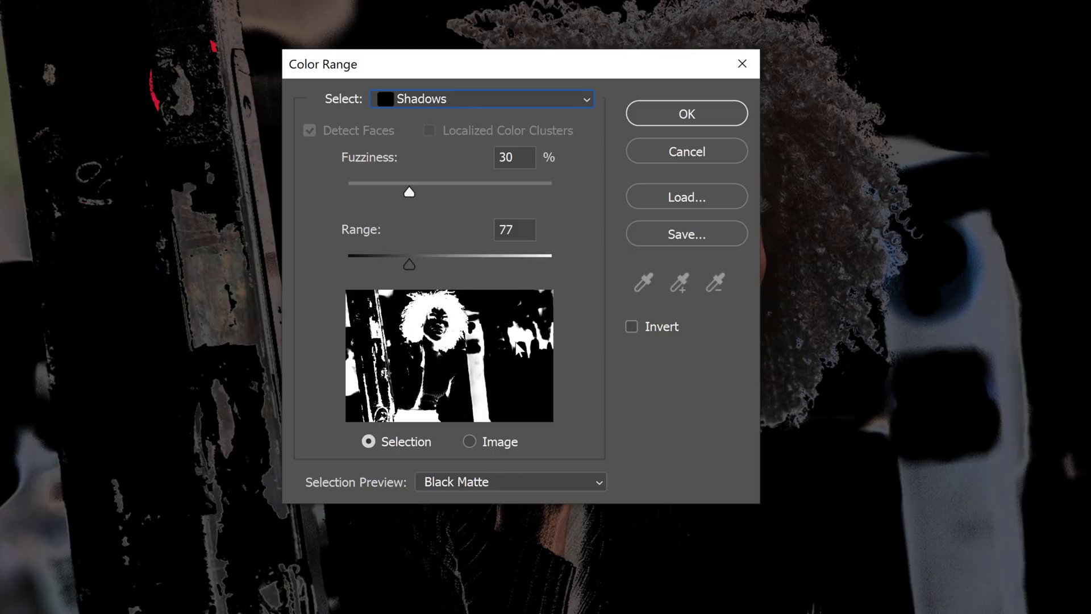
Step: Try Skin Tones with face detection toggled off, then settle on Highlights at Fuzziness 20, Range 190
{"action": "left_click", "coordinate": [410, 100]}
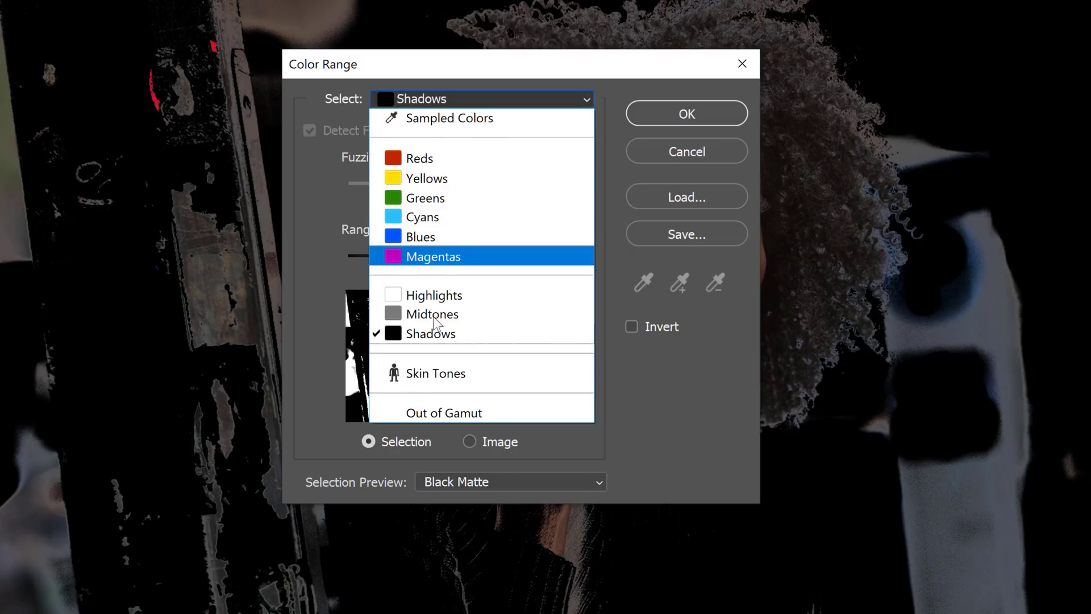
{"action": "left_click", "coordinate": [441, 376]}
{"action": "left_click", "coordinate": [310, 130]}
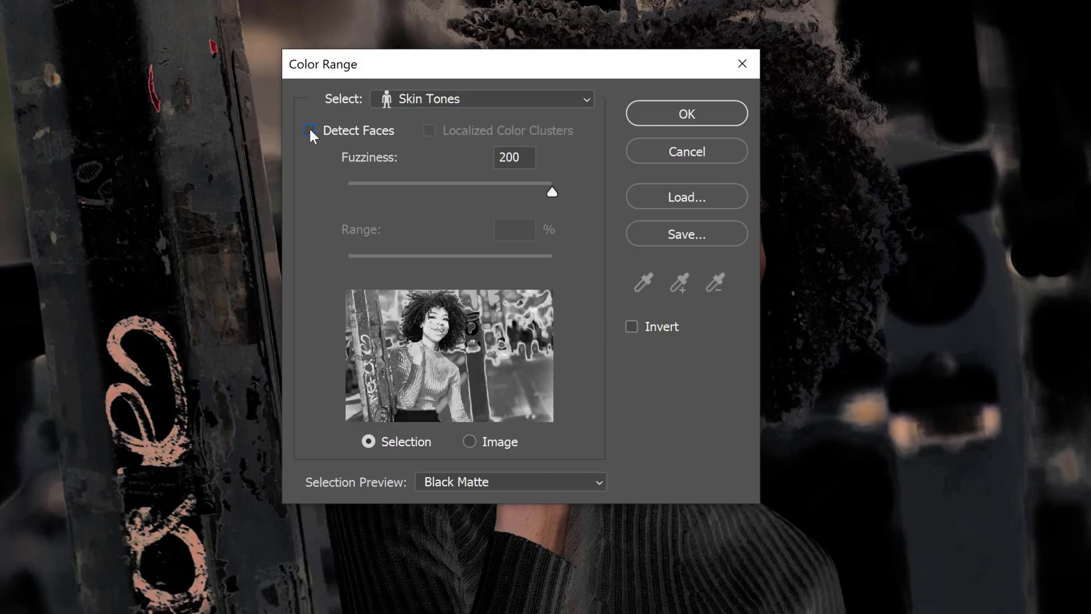
{"action": "left_click", "coordinate": [309, 130]}
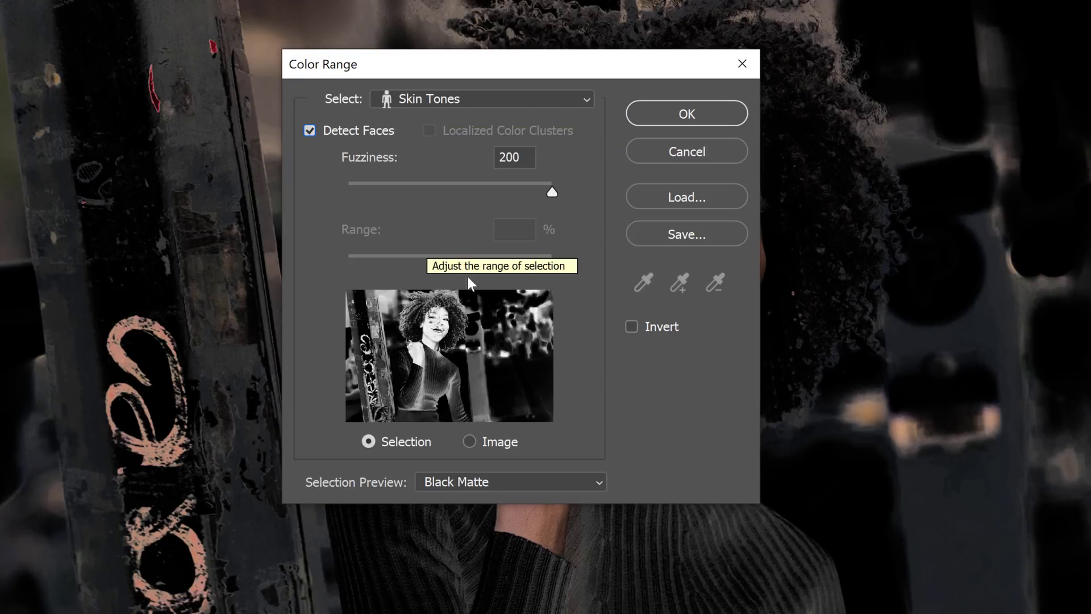
{"action": "left_click", "coordinate": [309, 131]}
{"action": "left_click", "coordinate": [443, 97]}
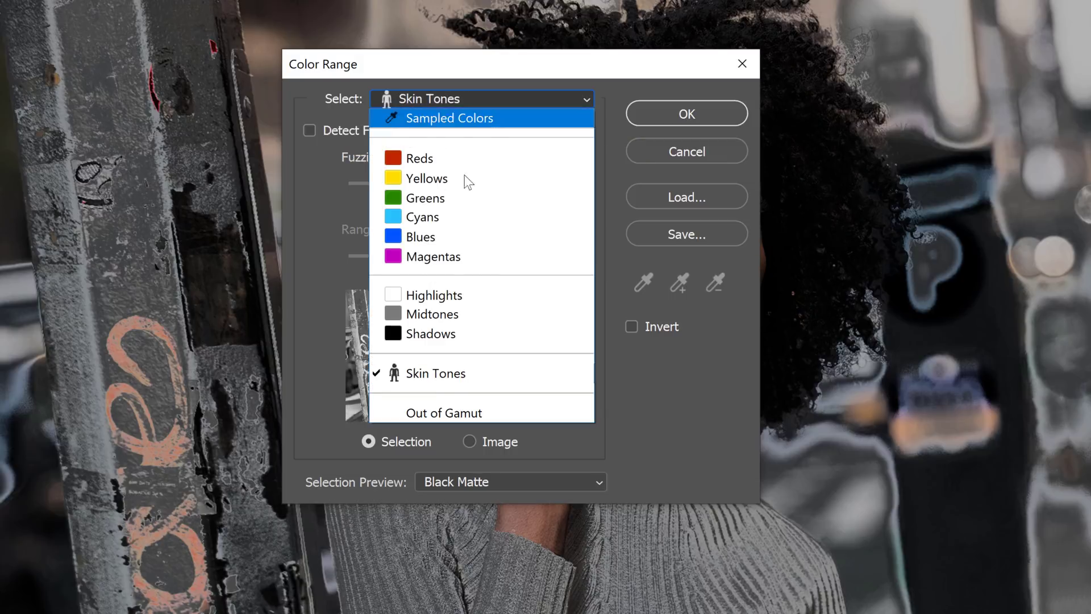
{"action": "left_click", "coordinate": [465, 292]}
Step: Move the Color Range window aside and preview the selection on a White Matte
{"action": "left_click_drag", "start_coordinate": [460, 66], "coordinate": [735, 97]}
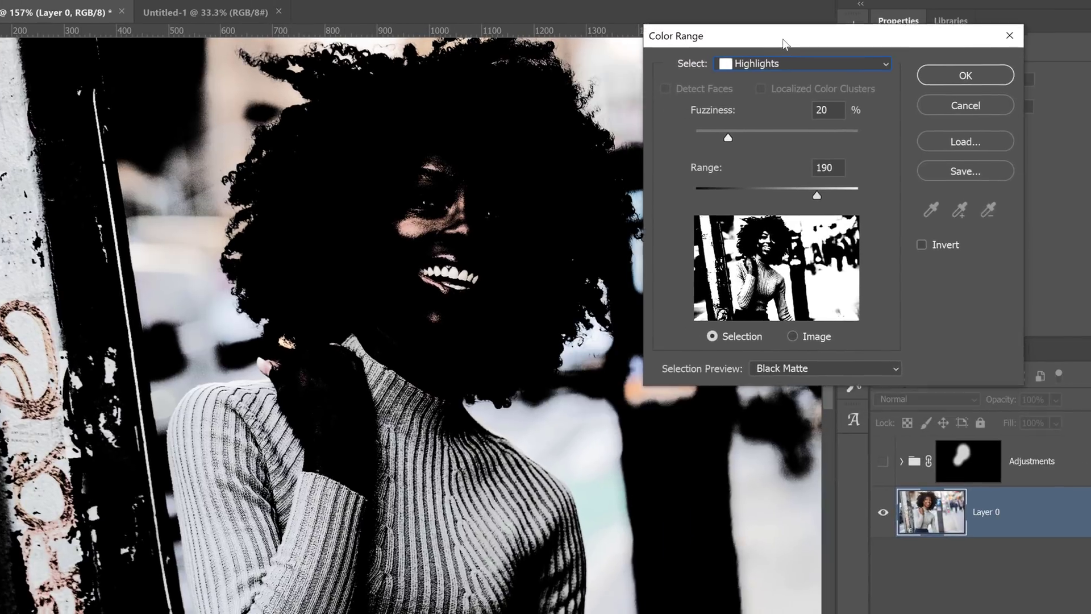
{"action": "left_click_drag", "start_coordinate": [783, 39], "coordinate": [833, 32]}
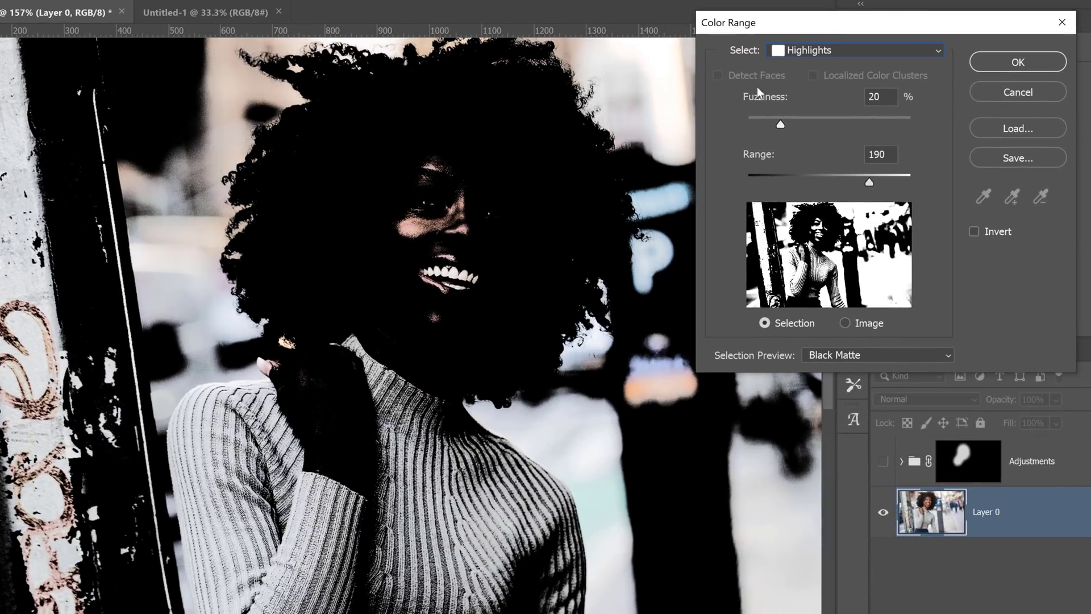
{"action": "left_click", "coordinate": [834, 357]}
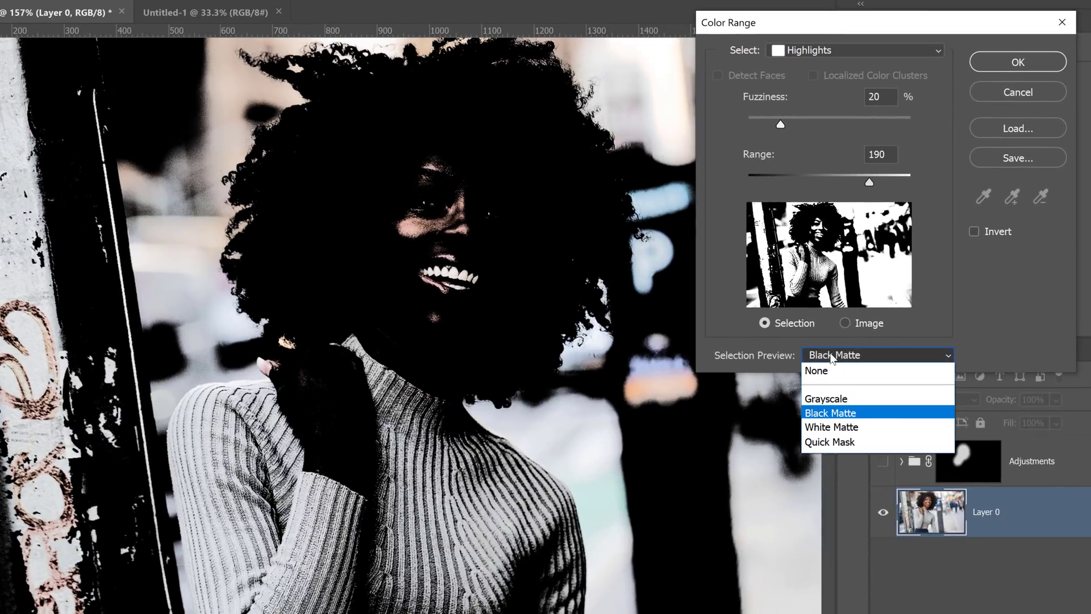
{"action": "left_click", "coordinate": [851, 417]}
{"action": "left_click", "coordinate": [827, 353]}
{"action": "left_click", "coordinate": [835, 428]}
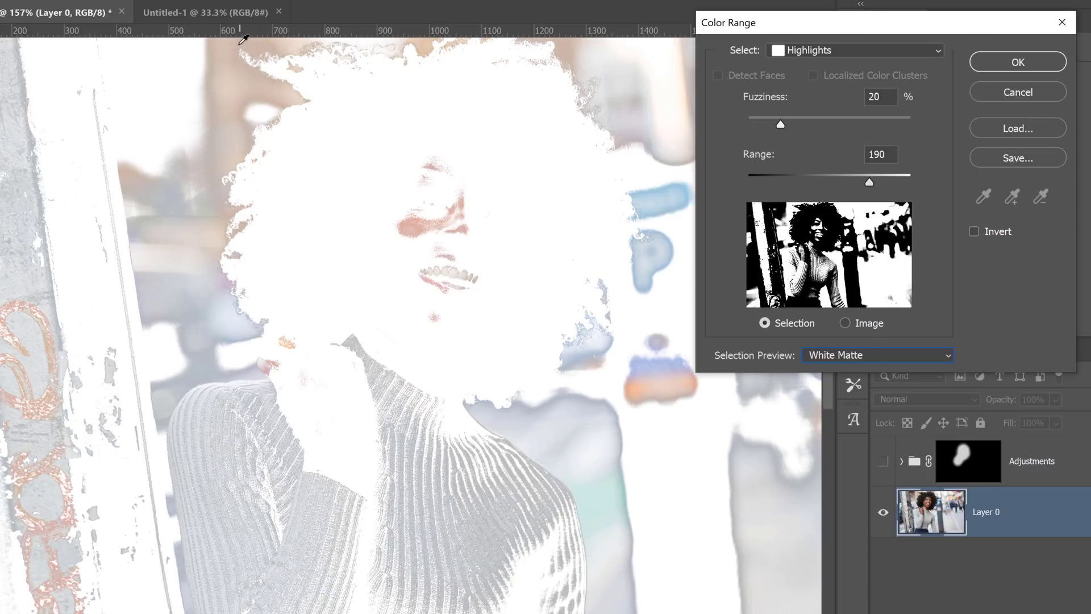
Step: Keep the Highlights preset and lower its range from 190 to 124
{"action": "left_click", "coordinate": [818, 53]}
{"action": "left_click", "coordinate": [824, 206]}
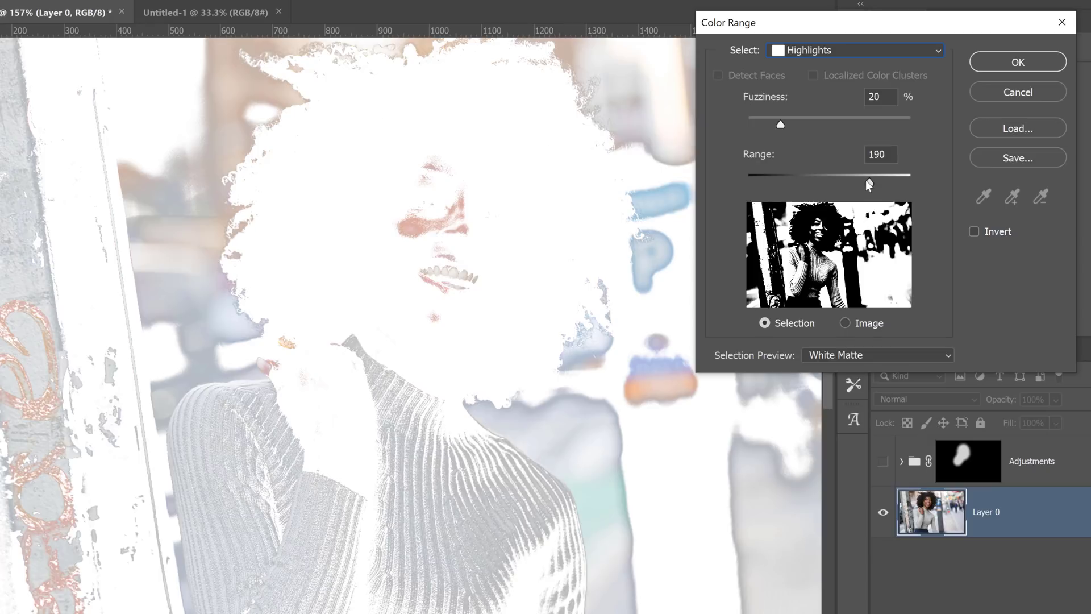
{"action": "mouse_move", "coordinate": [868, 182]}
{"action": "left_mouse_down"}
{"action": "mouse_move", "coordinate": [765, 184]}
{"action": "mouse_move", "coordinate": [825, 196]}
{"action": "left_mouse_up"}
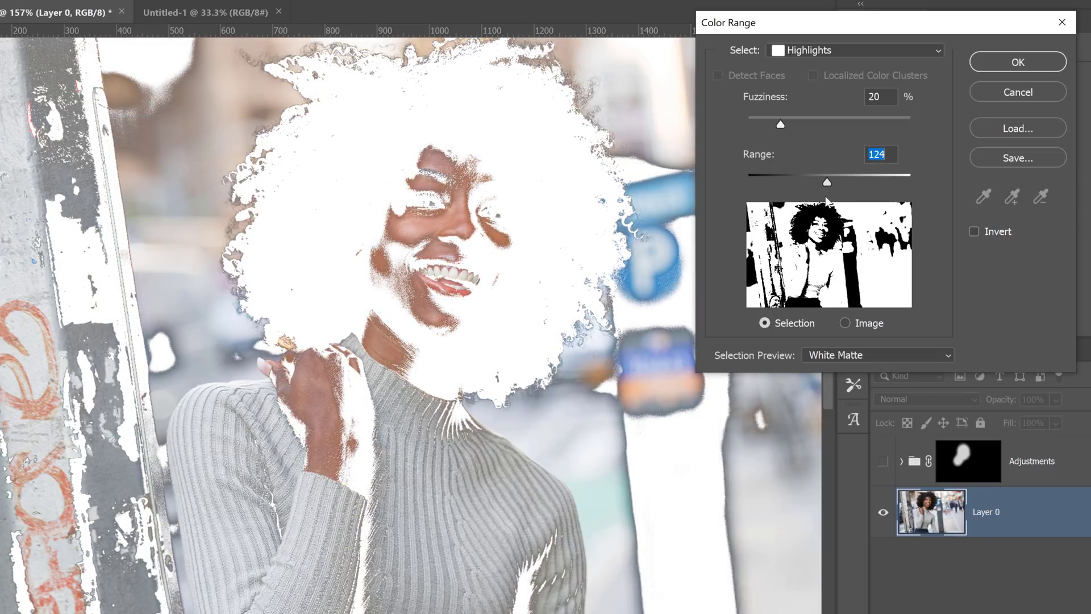
Step: Try the Midtones preset, widening its range toward darker tones
{"action": "left_click", "coordinate": [792, 53]}
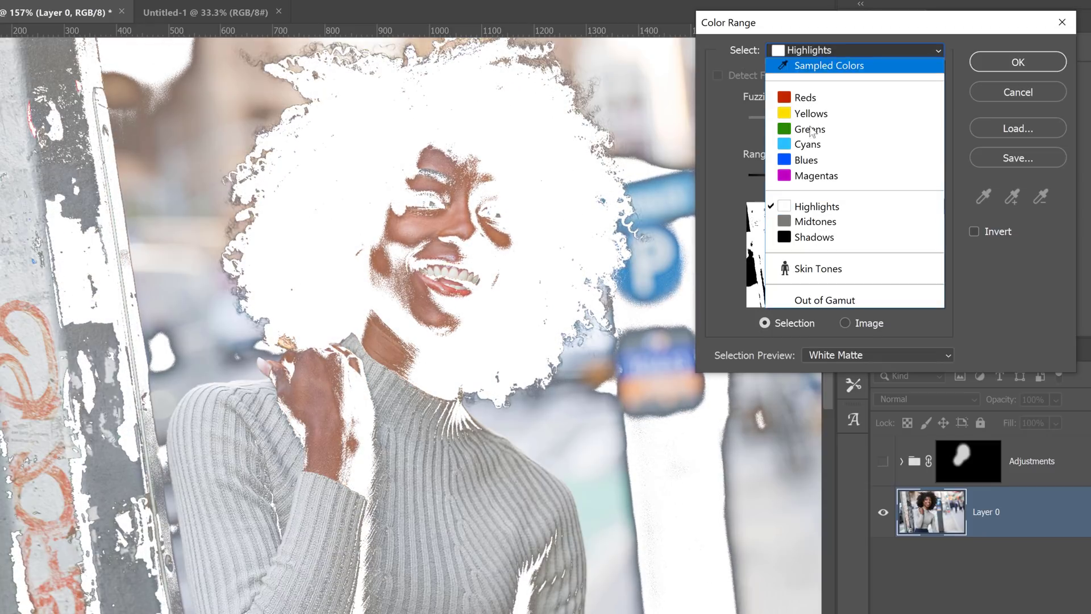
{"action": "left_click", "coordinate": [816, 221]}
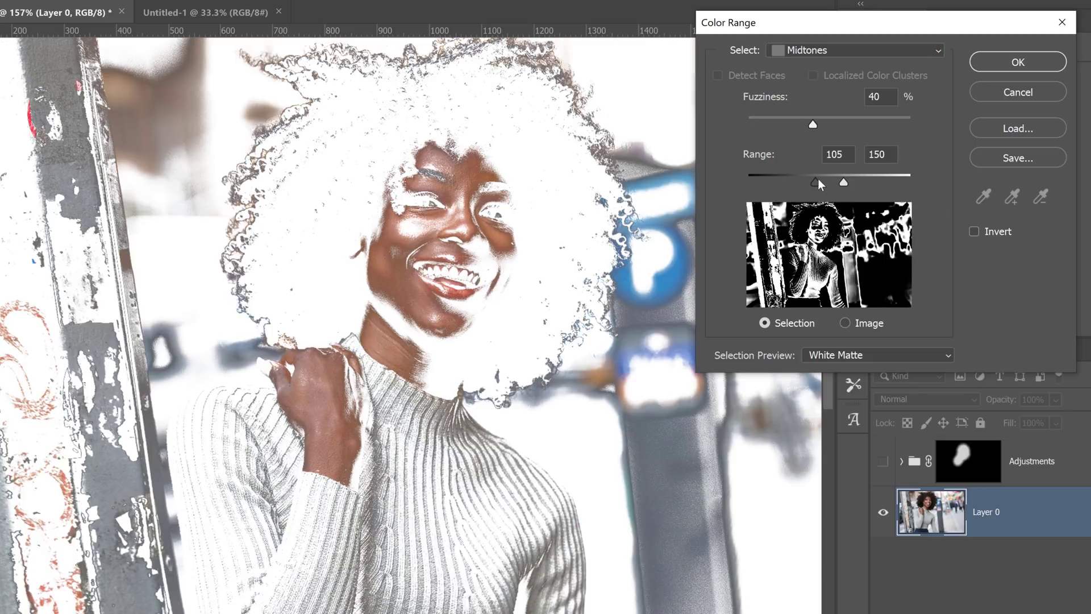
{"action": "mouse_move", "coordinate": [816, 181]}
{"action": "left_mouse_down"}
{"action": "mouse_move", "coordinate": [797, 188]}
{"action": "mouse_move", "coordinate": [872, 183]}
{"action": "left_mouse_up"}
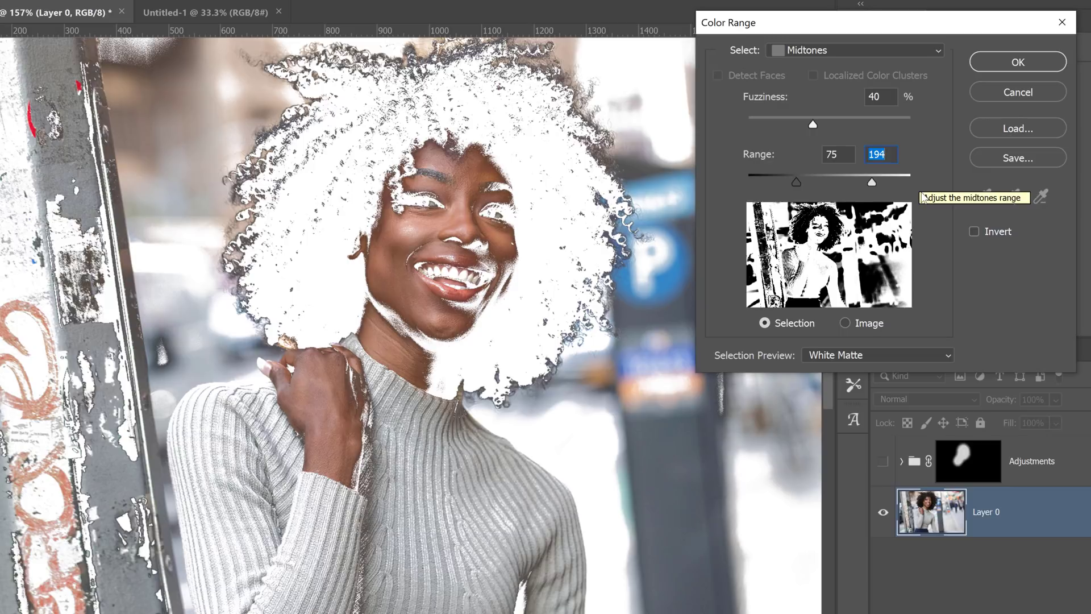
{"action": "mouse_move", "coordinate": [871, 182]}
{"action": "left_mouse_down"}
{"action": "mouse_move", "coordinate": [850, 182]}
{"action": "mouse_move", "coordinate": [874, 183]}
{"action": "left_mouse_up"}
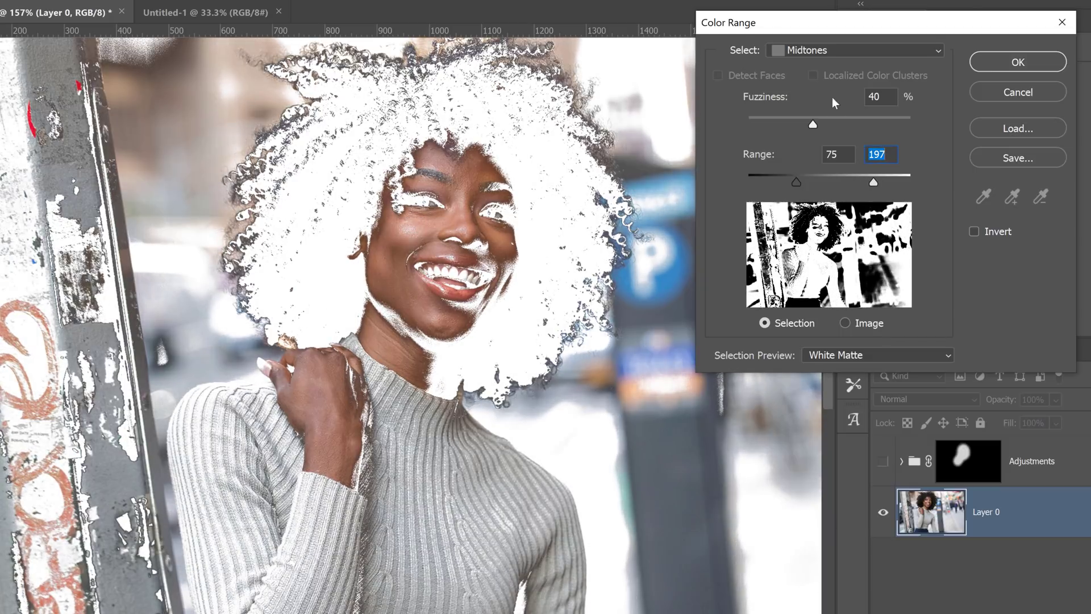
Step: Switch to the Shadows preset with Fuzziness 30 and Range 57
{"action": "left_click", "coordinate": [812, 52]}
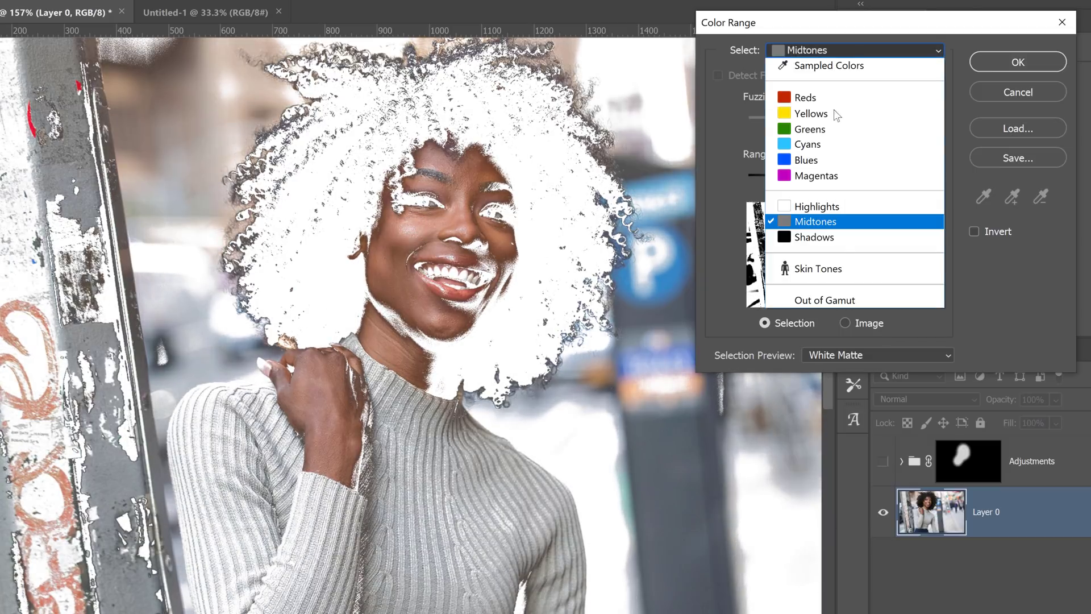
{"action": "left_click", "coordinate": [837, 239]}
{"action": "mouse_move", "coordinate": [798, 180]}
{"action": "left_mouse_down"}
{"action": "mouse_move", "coordinate": [868, 186]}
{"action": "mouse_move", "coordinate": [748, 184]}
{"action": "mouse_move", "coordinate": [785, 195]}
{"action": "left_mouse_up"}
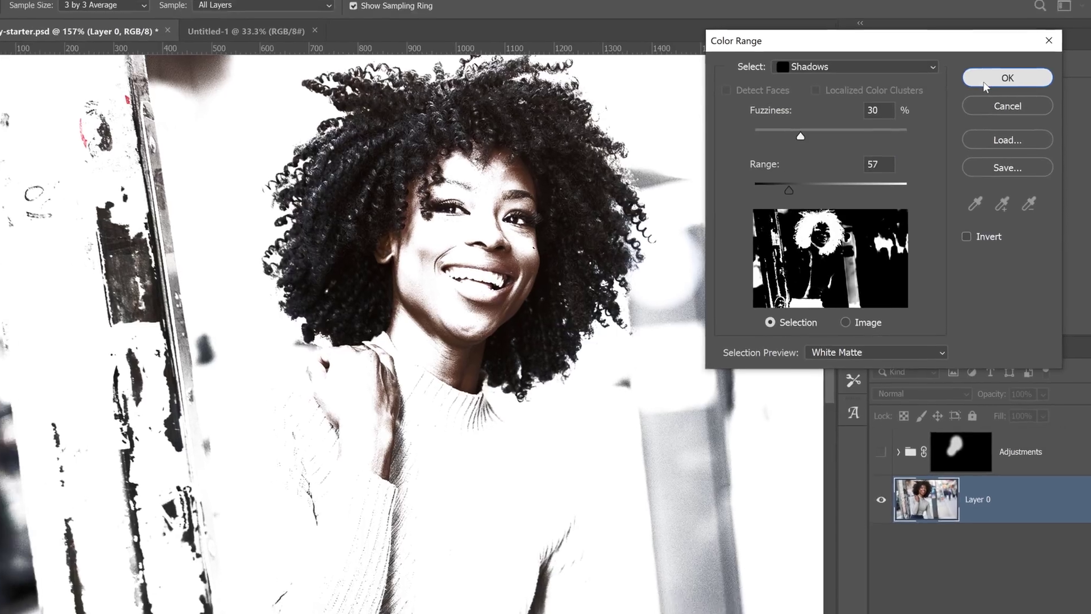
Step: Accept the Color Range shadows selection, save it as channel Alpha 1, then deselect
{"action": "left_click", "coordinate": [989, 64]}
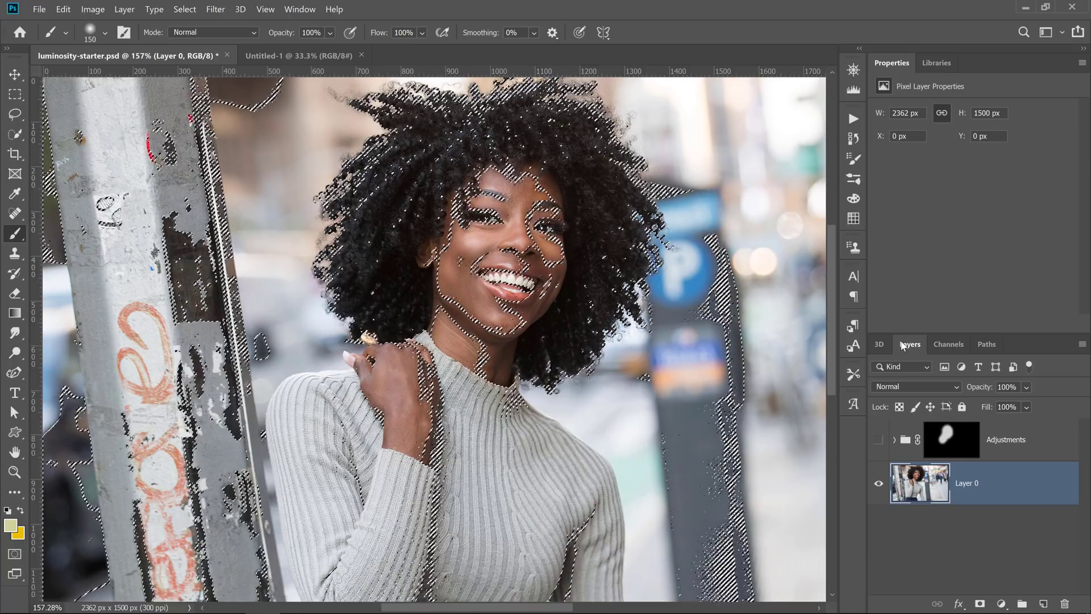
{"action": "left_click", "coordinate": [946, 343]}
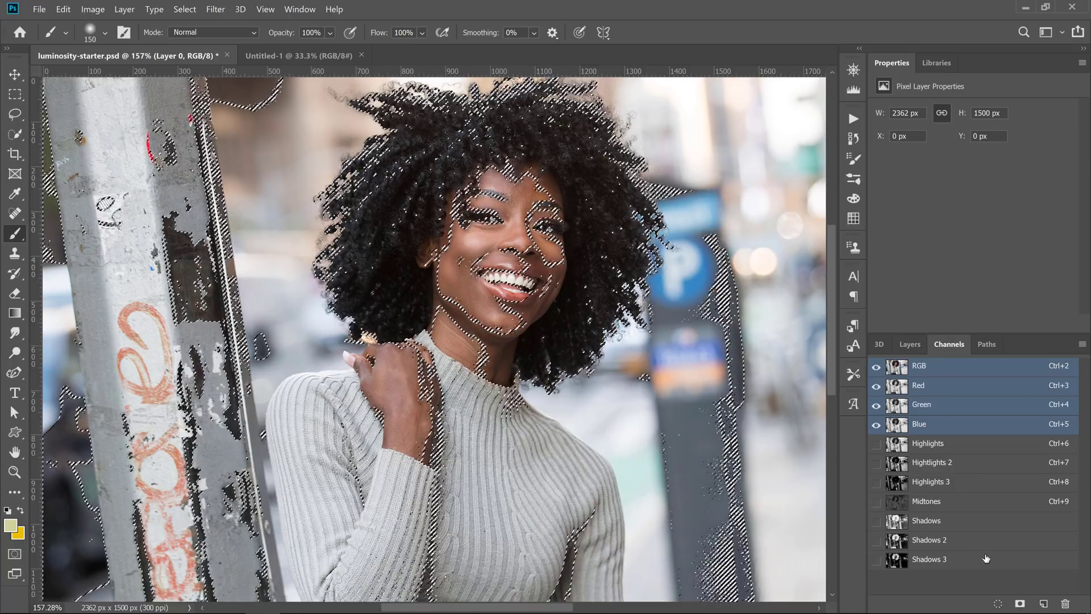
{"action": "left_click", "coordinate": [1020, 604]}
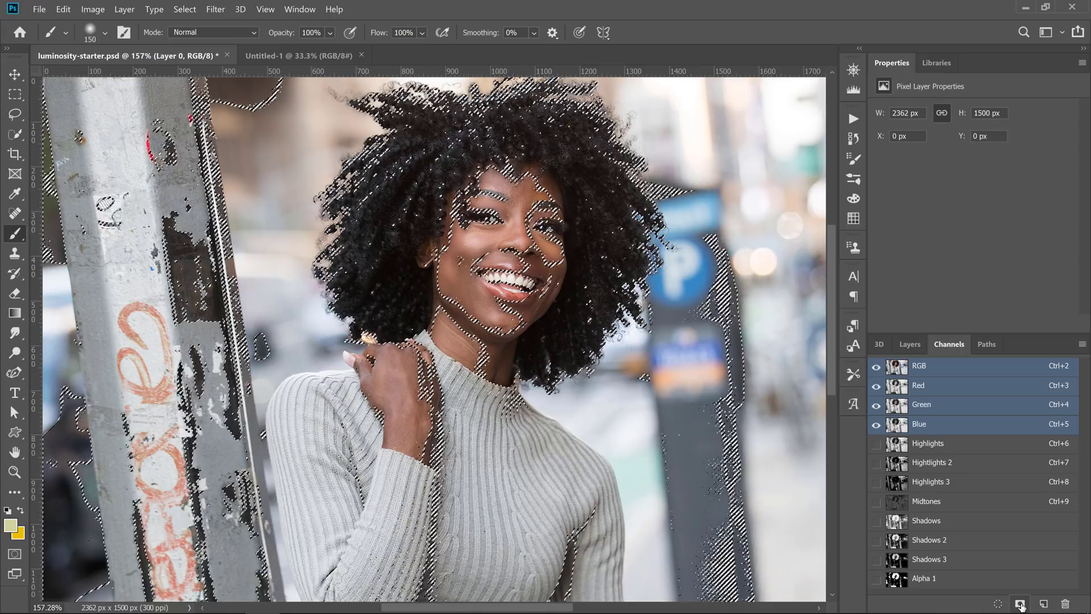
{"action": "left_click", "coordinate": [932, 581]}
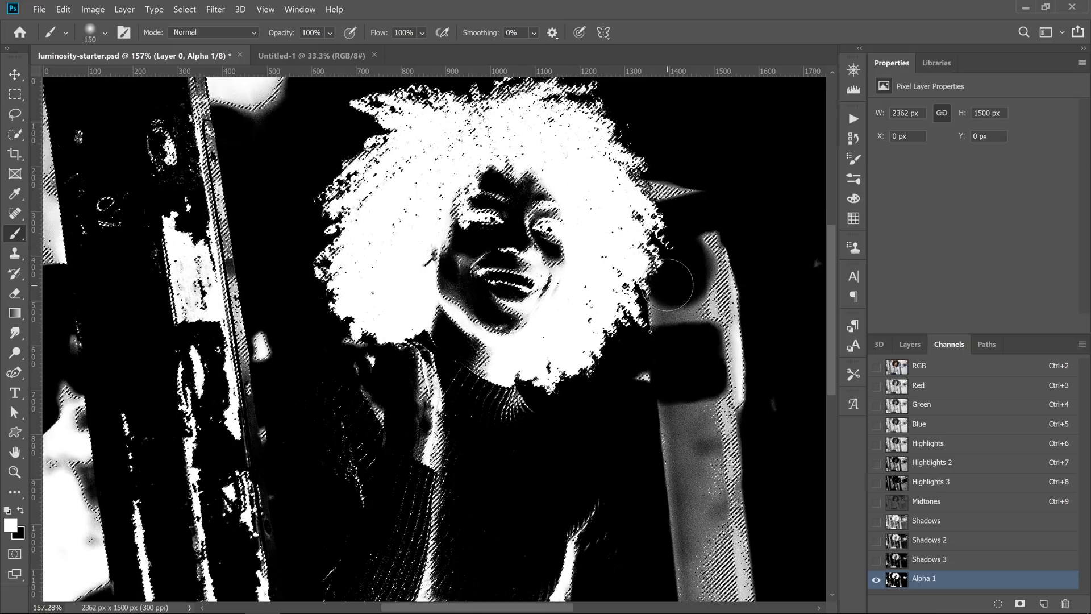
{"action": "key", "text": "ctrl+d"}
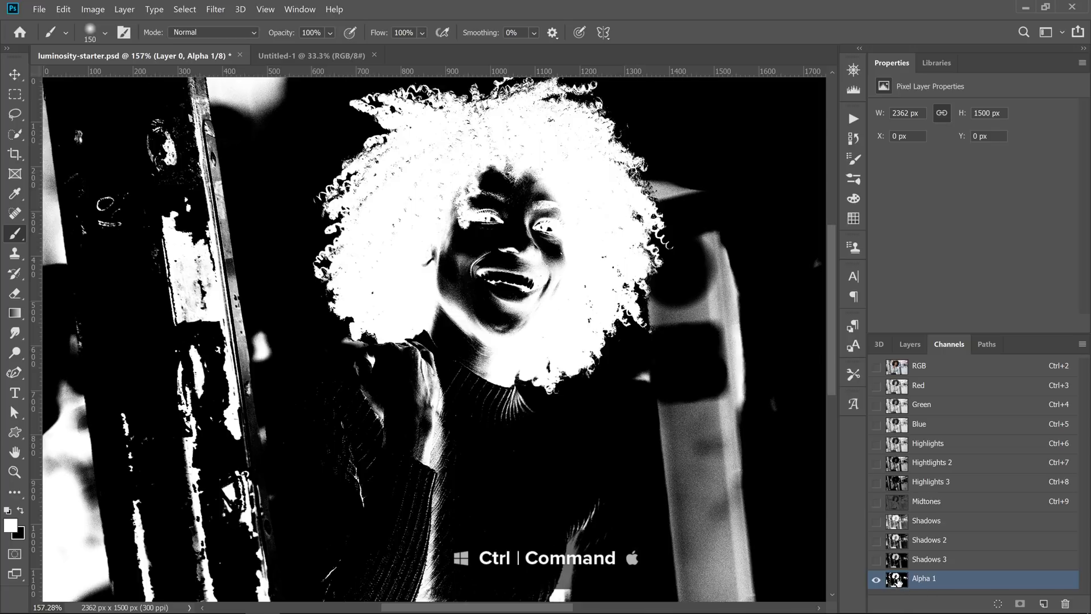
Step: Compare Alpha 1 with the Shadows 2 and 3 channels, then load Alpha 1 as the active selection
{"action": "left_click", "coordinate": [898, 580], "text": "ctrl"}
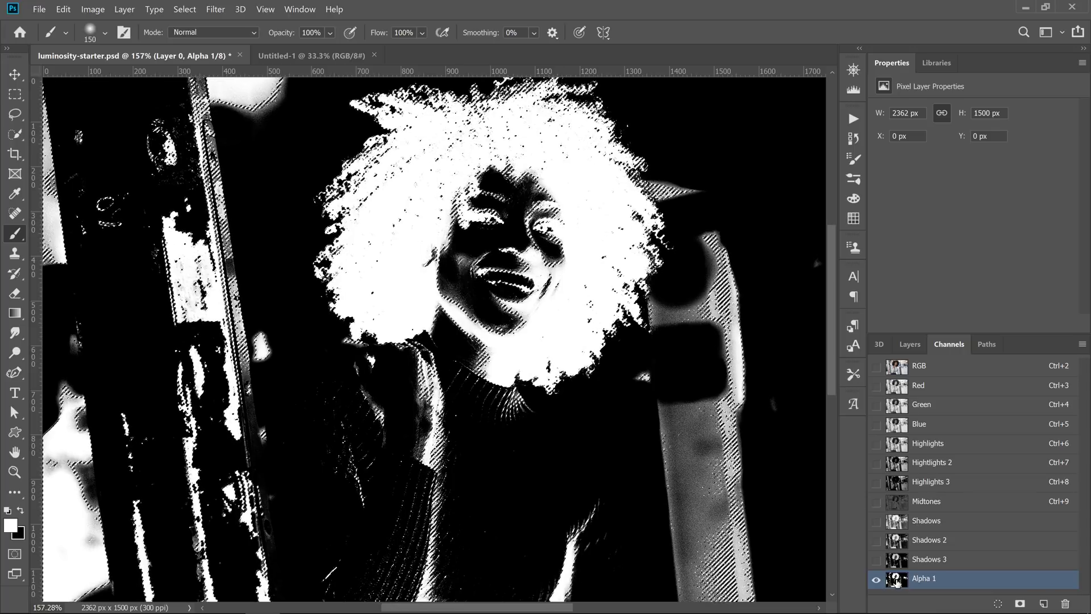
{"action": "key", "text": "ctrl+d"}
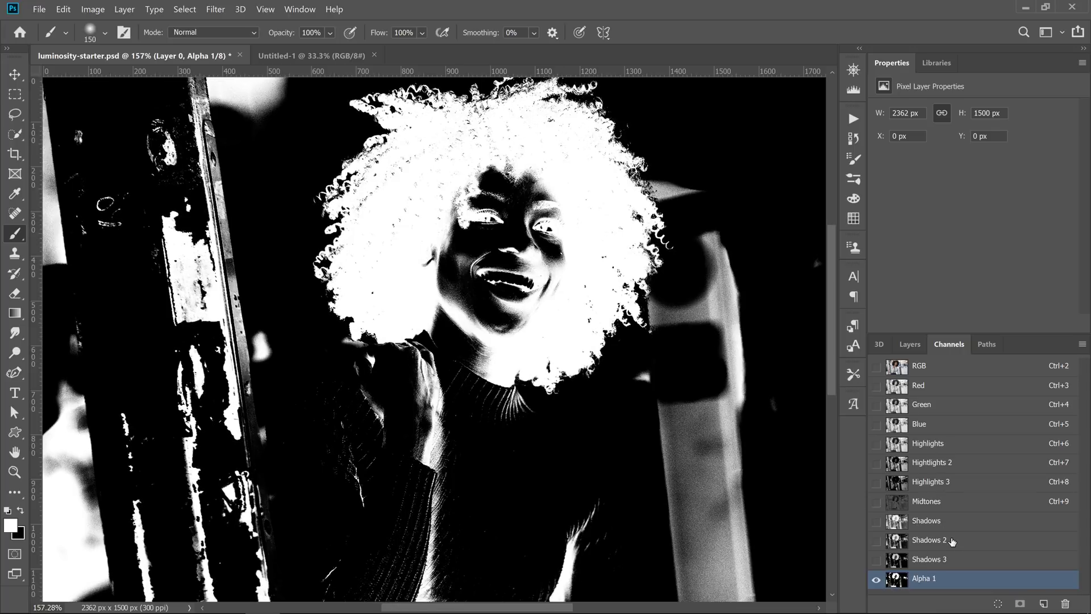
{"action": "left_click", "coordinate": [935, 541]}
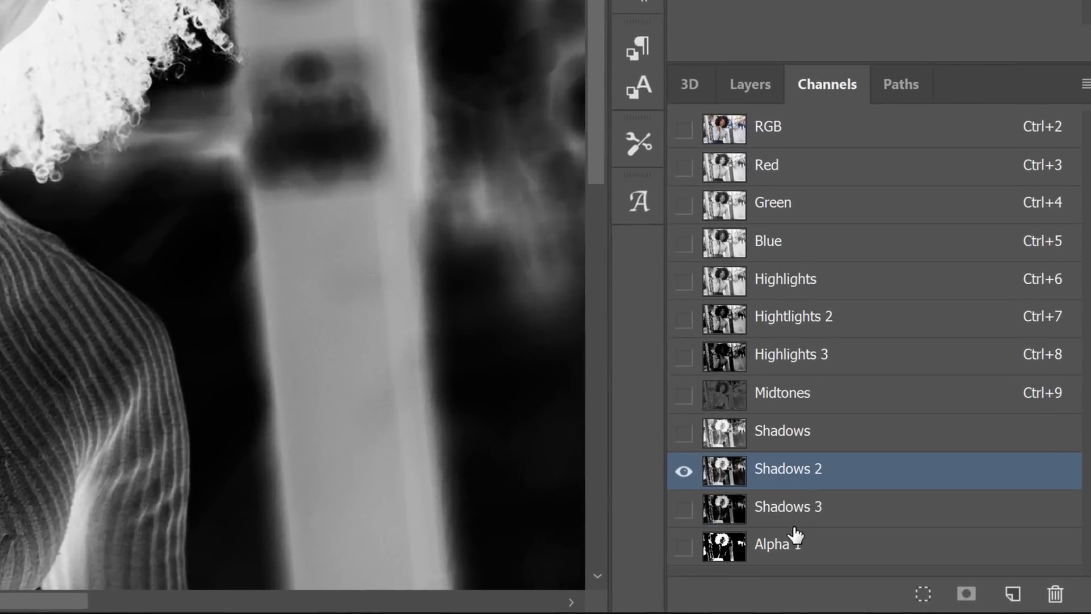
{"action": "left_click", "coordinate": [894, 546]}
{"action": "left_click", "coordinate": [895, 569]}
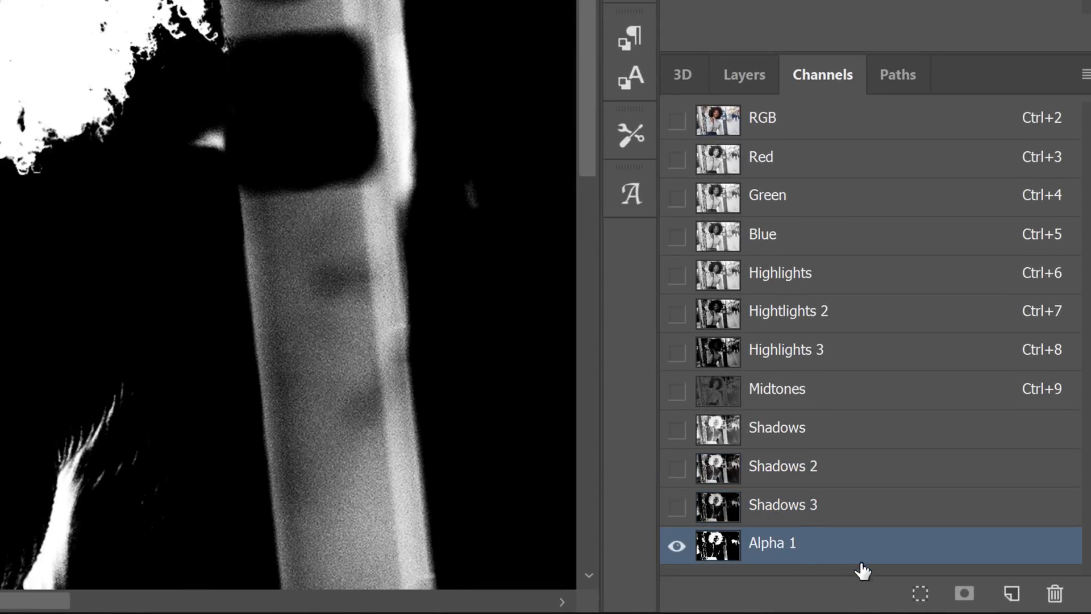
{"action": "left_click", "coordinate": [922, 597]}
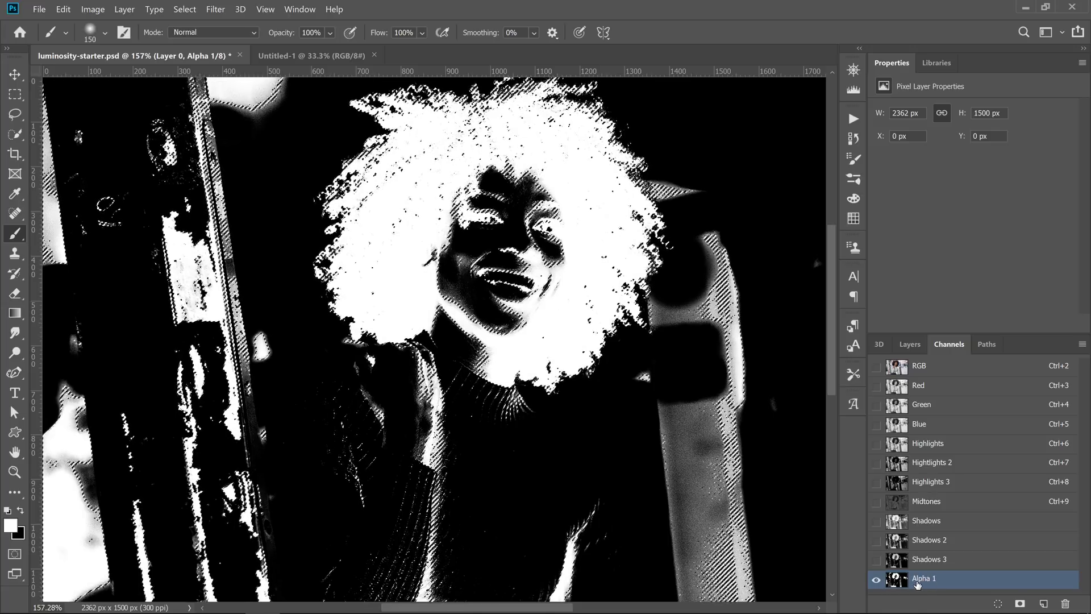
{"action": "left_click", "coordinate": [911, 345]}
Step: Add a Curves adjustment above Layer 0, masked by the Alpha 1 shadows selection
{"action": "left_click", "coordinate": [920, 496]}
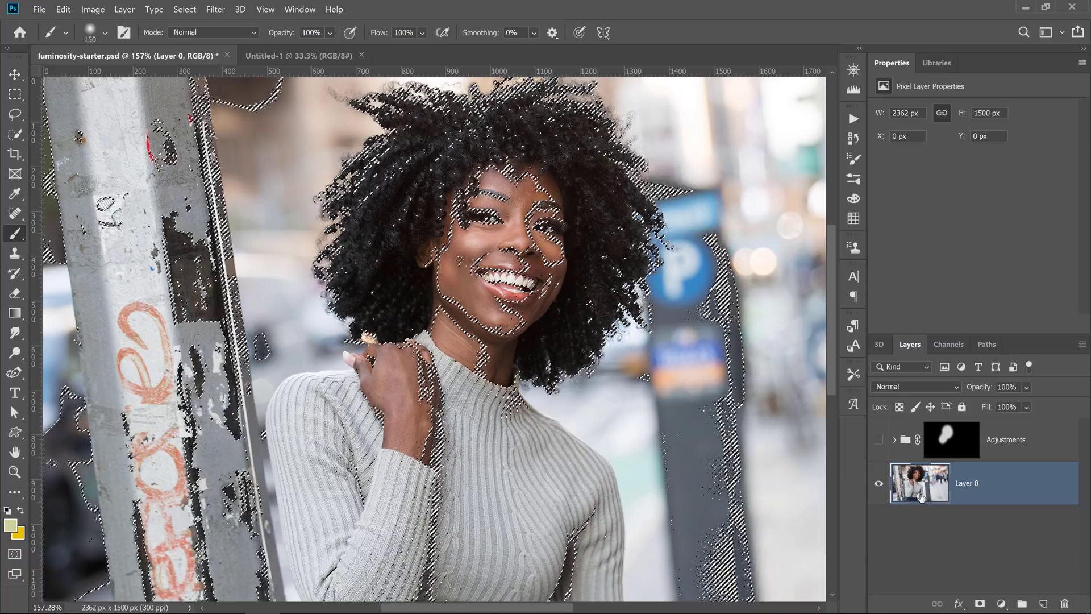
{"action": "left_click", "coordinate": [1002, 603]}
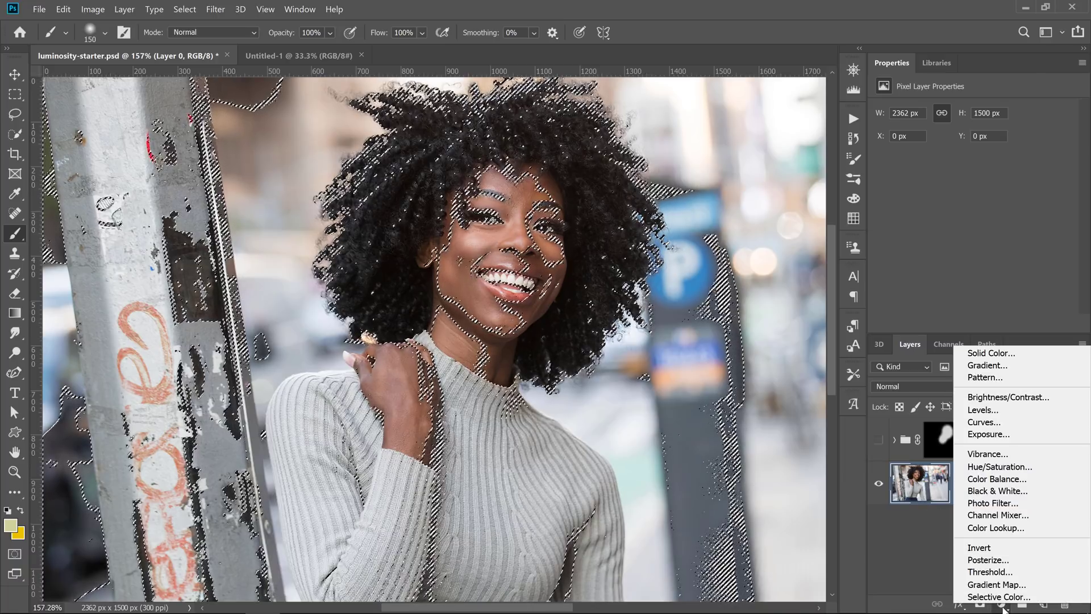
{"action": "left_click", "coordinate": [989, 423]}
Step: Raise the Red channel curve slightly to warm the masked shadow areas
{"action": "left_click", "coordinate": [928, 127]}
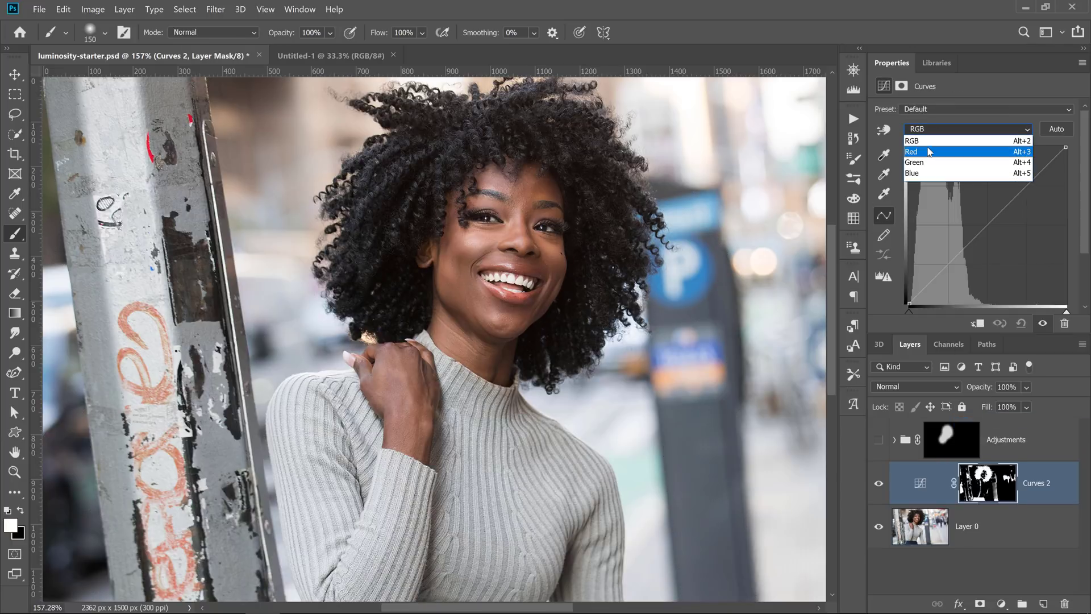
{"action": "left_click", "coordinate": [929, 152]}
{"action": "mouse_move", "coordinate": [977, 237]}
{"action": "left_mouse_down"}
{"action": "mouse_move", "coordinate": [966, 213]}
{"action": "mouse_move", "coordinate": [984, 234]}
{"action": "left_mouse_up"}
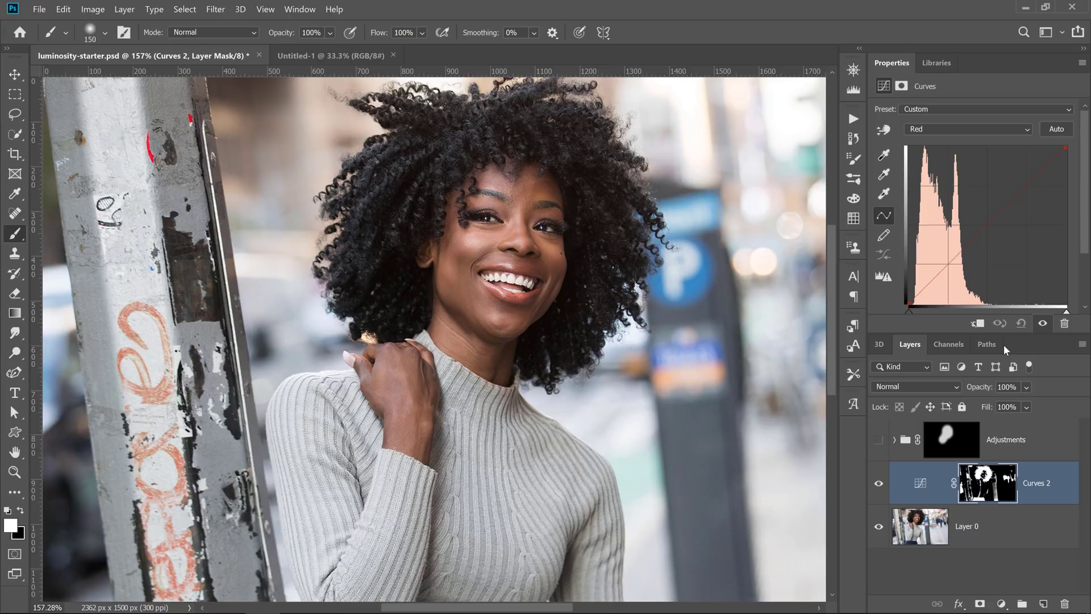
{"action": "left_click", "coordinate": [960, 347]}
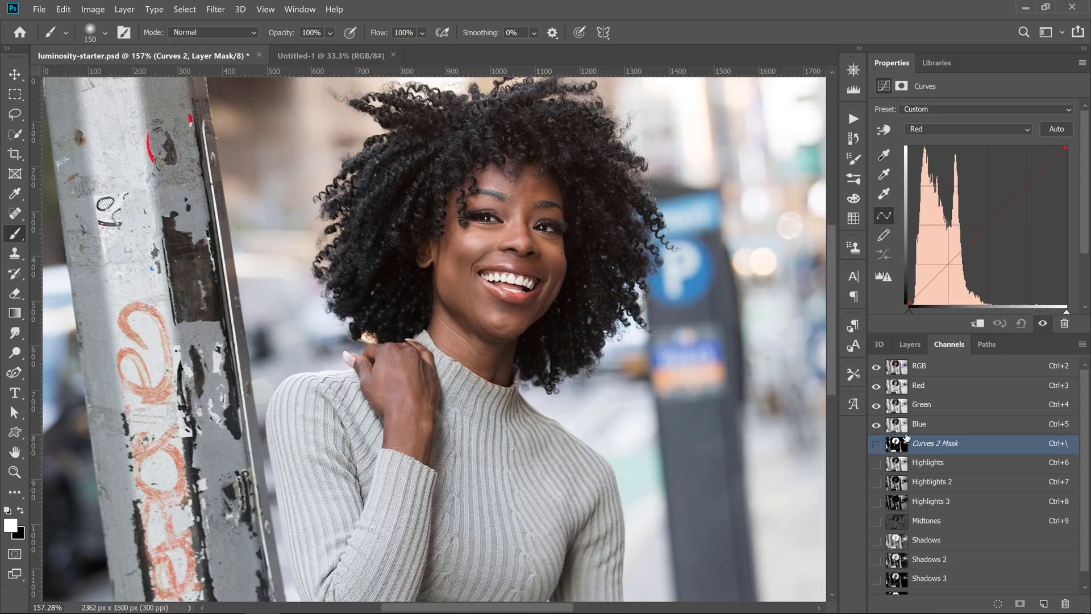
{"action": "left_click", "coordinate": [185, 9]}
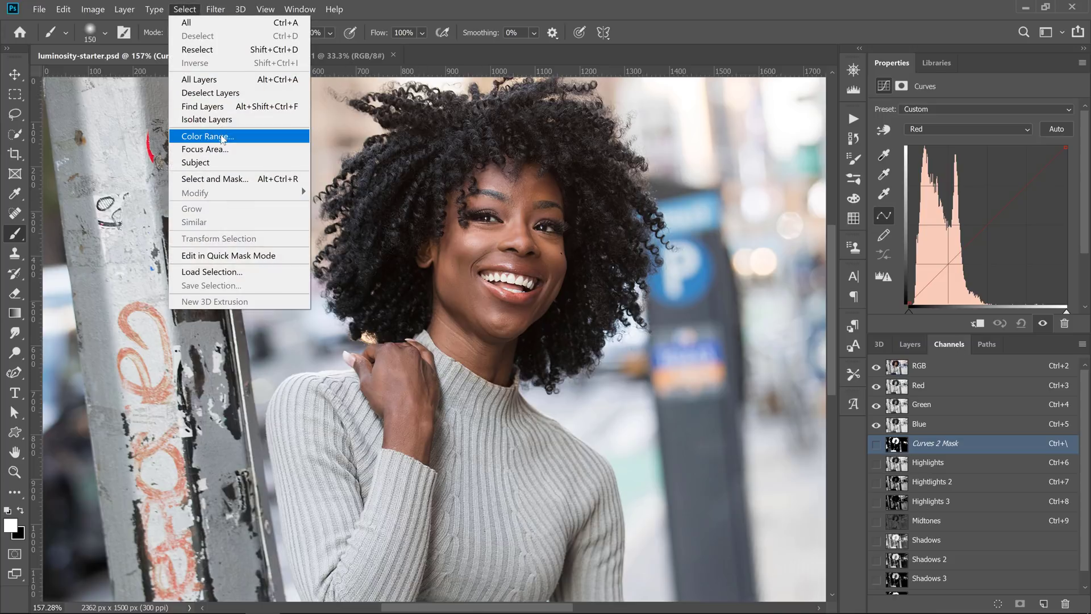
{"action": "key", "text": "Escape"}
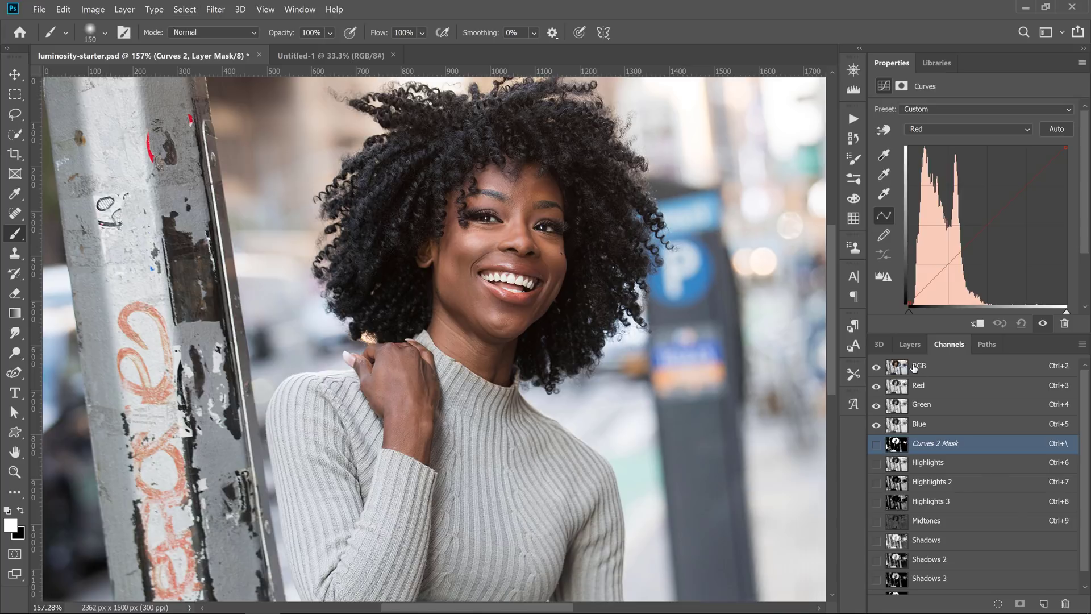
{"action": "left_click", "coordinate": [893, 345]}
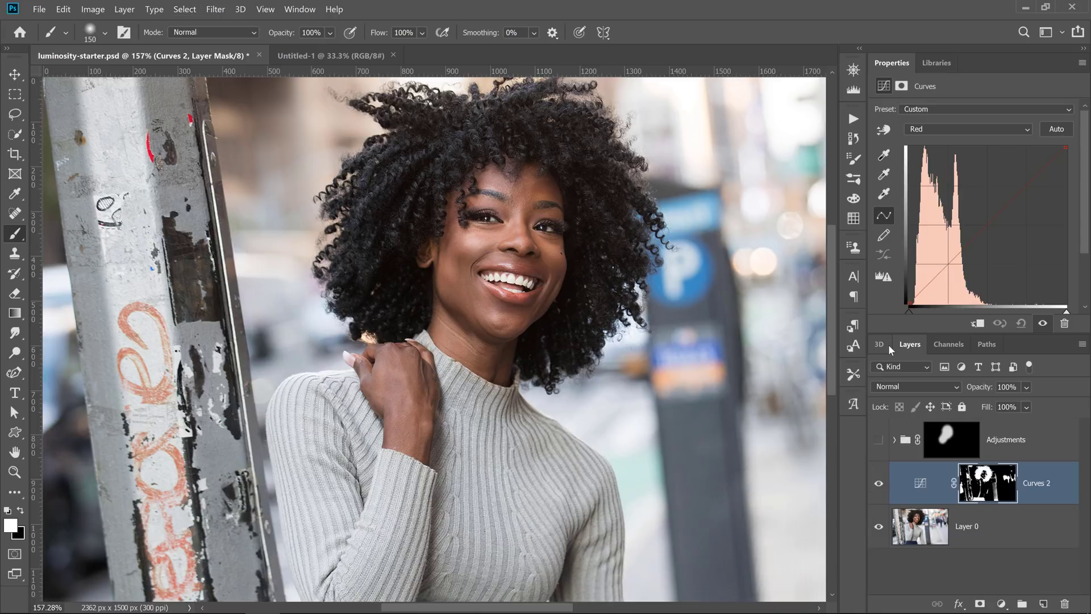